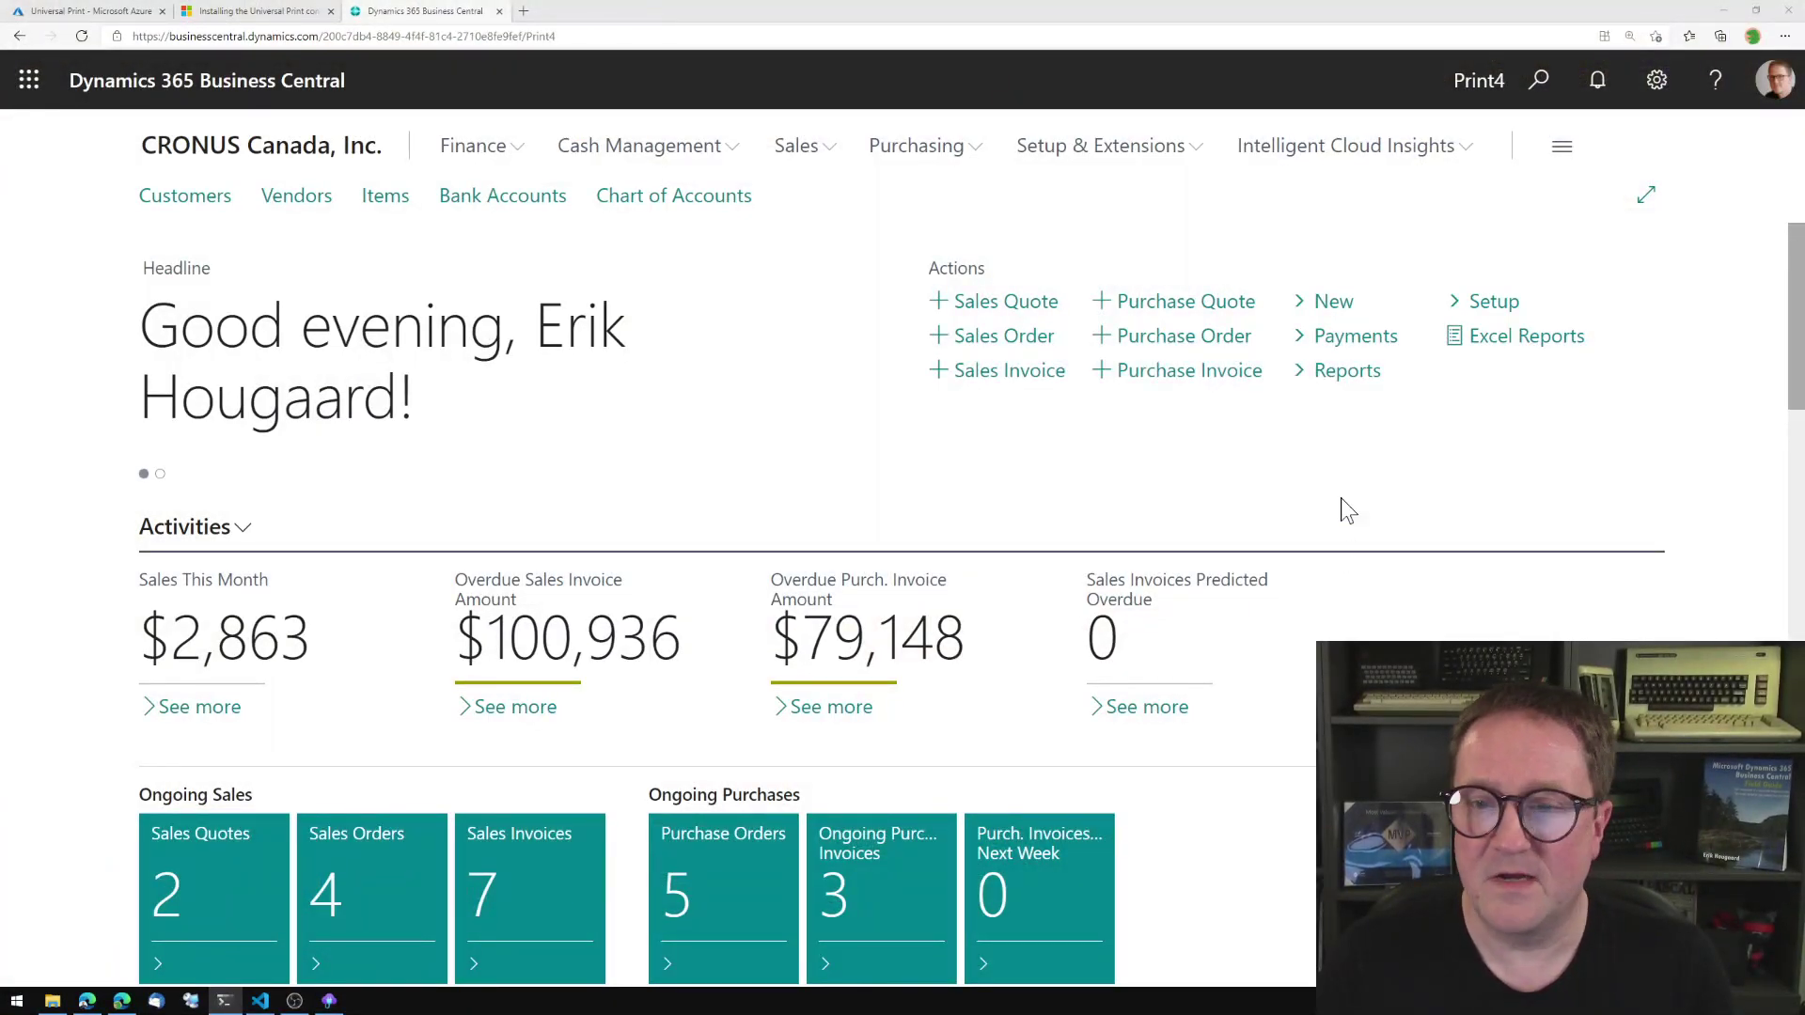
Search for "print man" and open the Printer Management page.
key(alt+q)
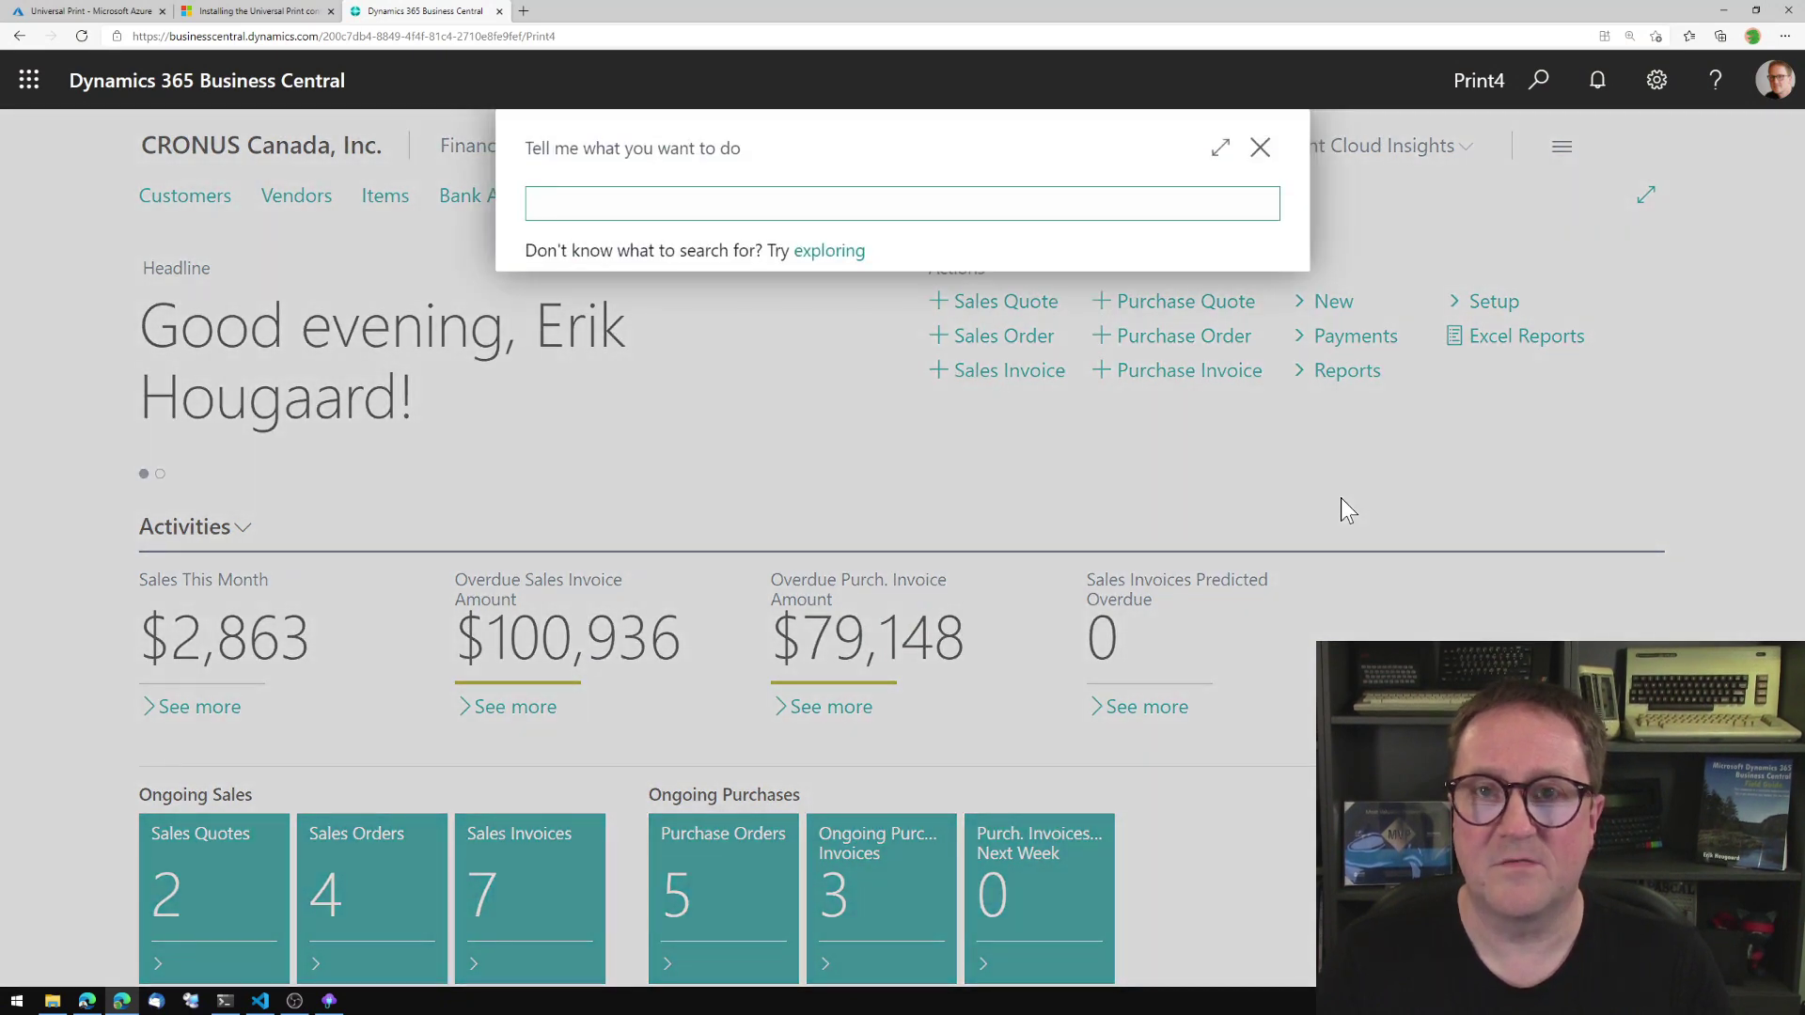
text(print man)
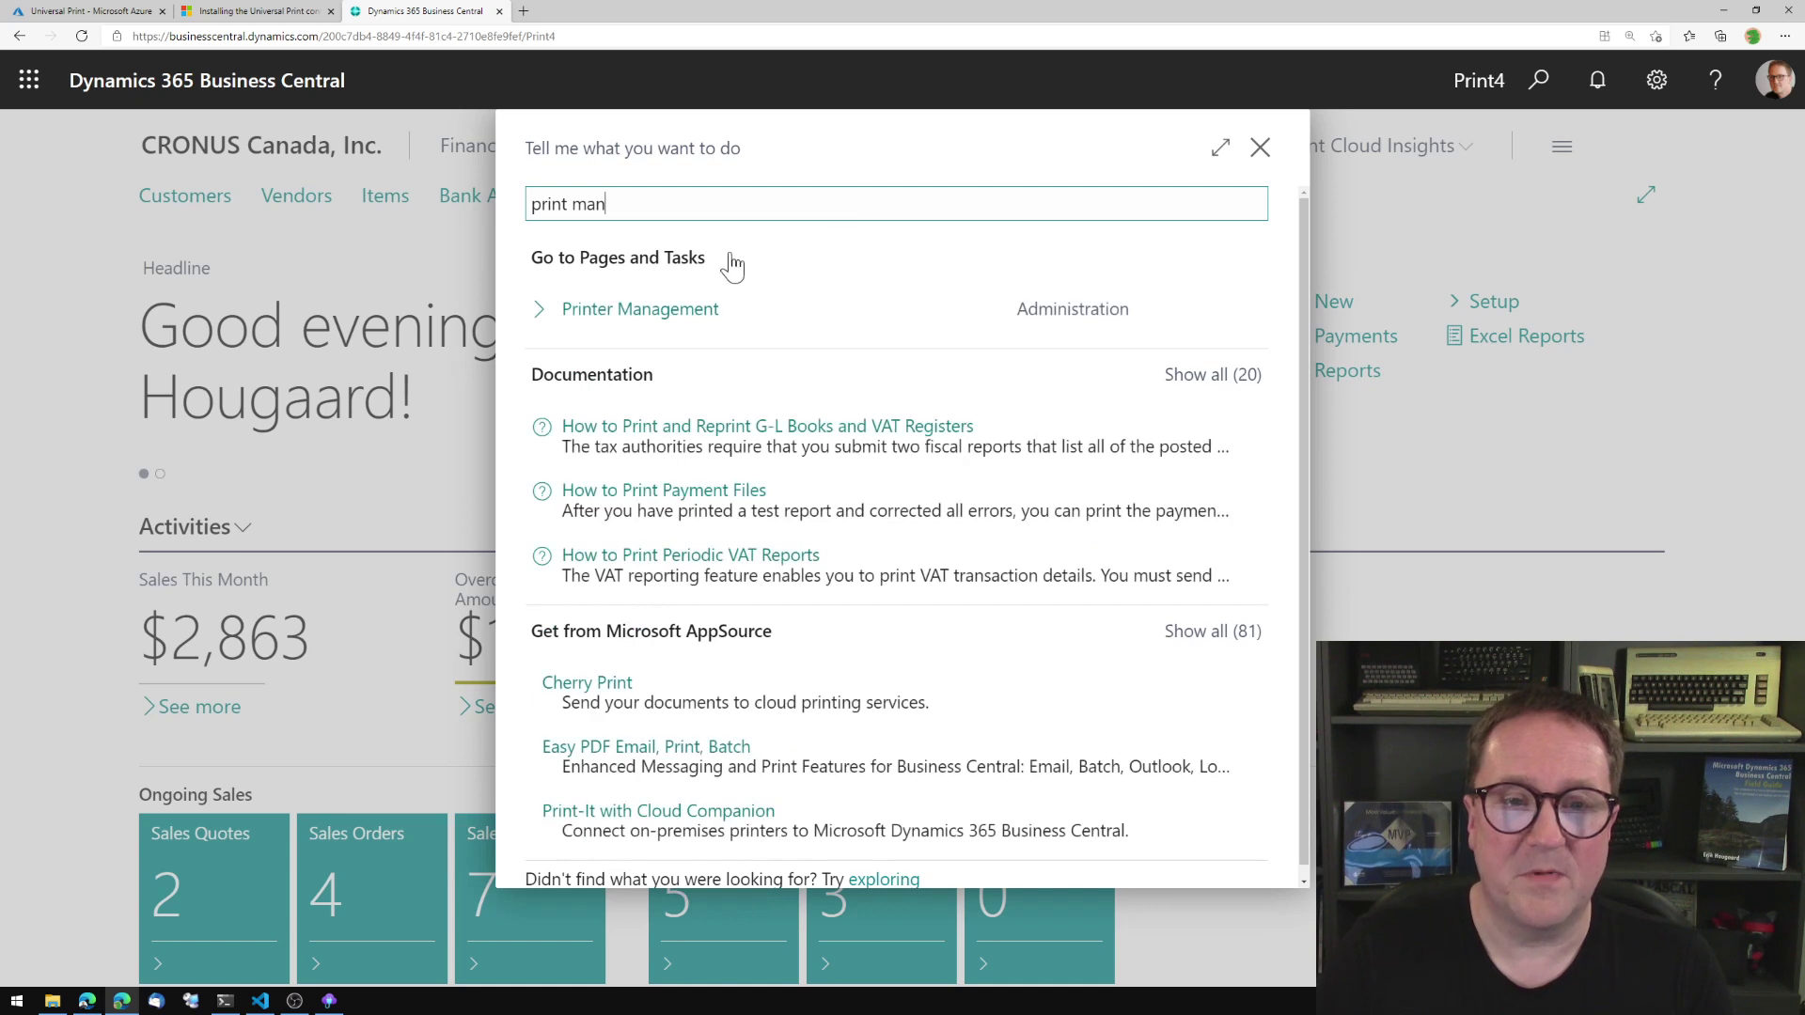
click(669, 314)
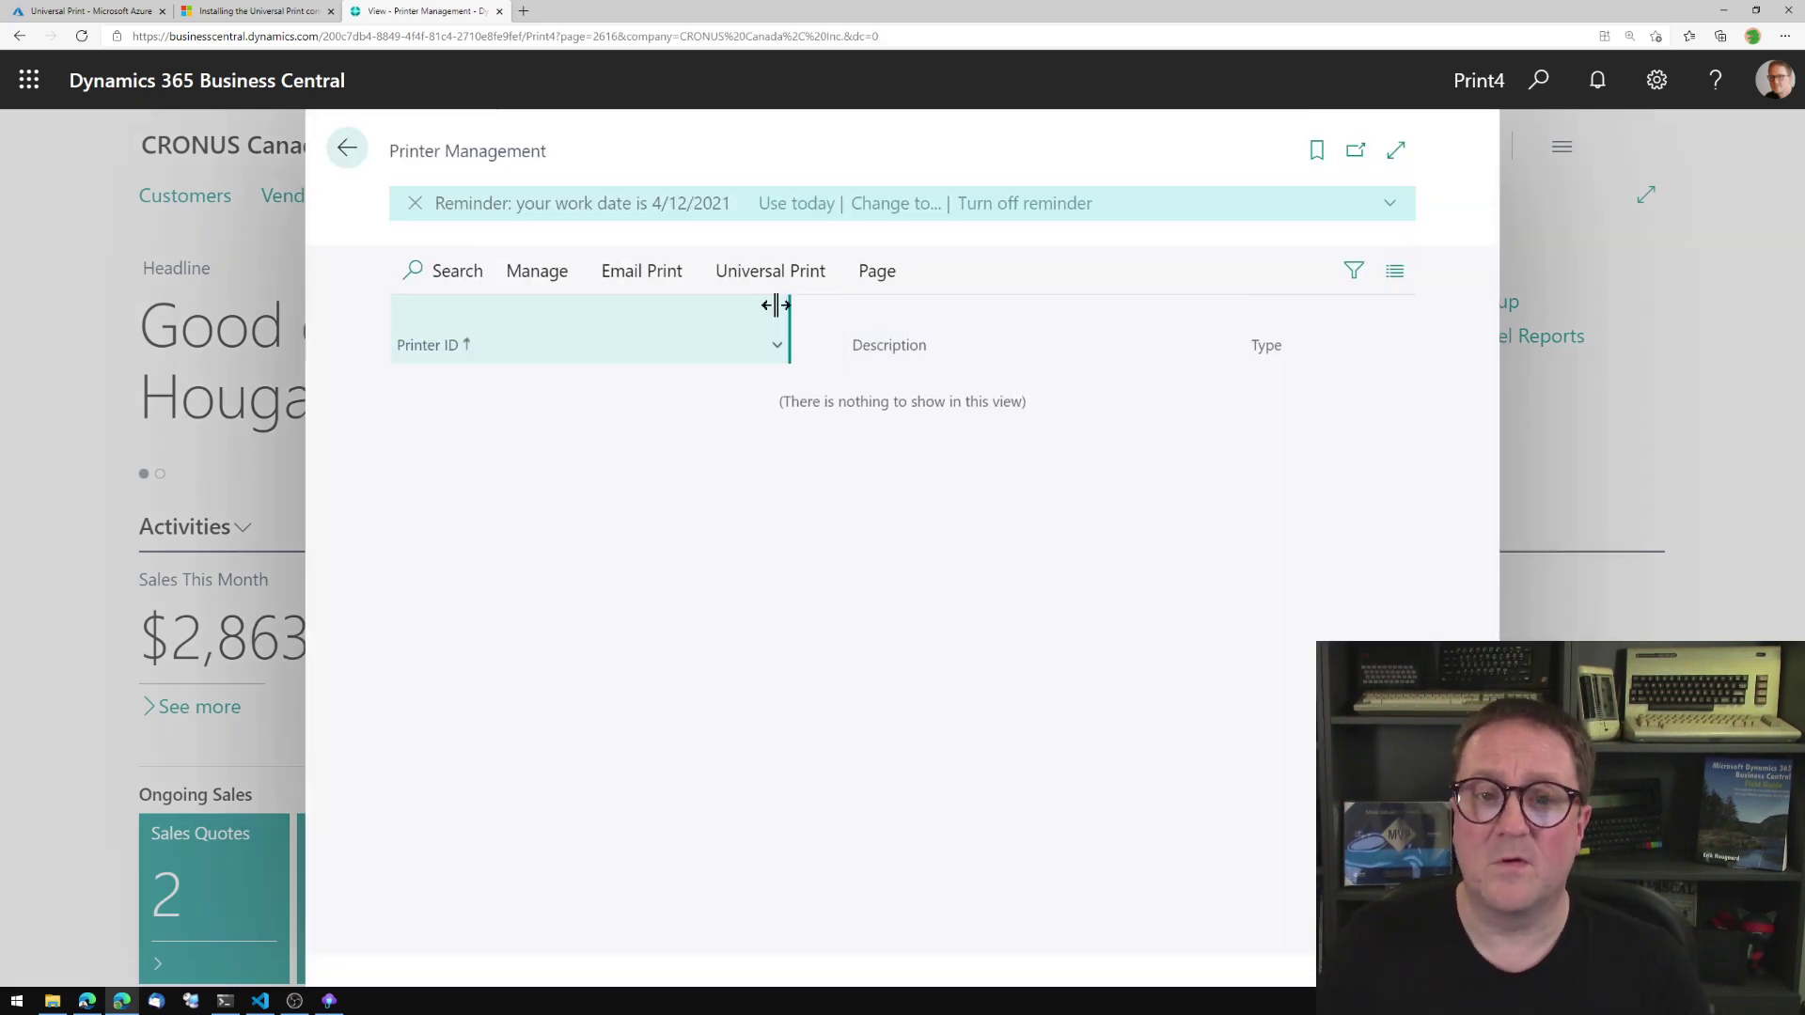
Open the Universal Print portal from Printer Management and sign in to Microsoft Azure with the already signed-in work account.
click(778, 276)
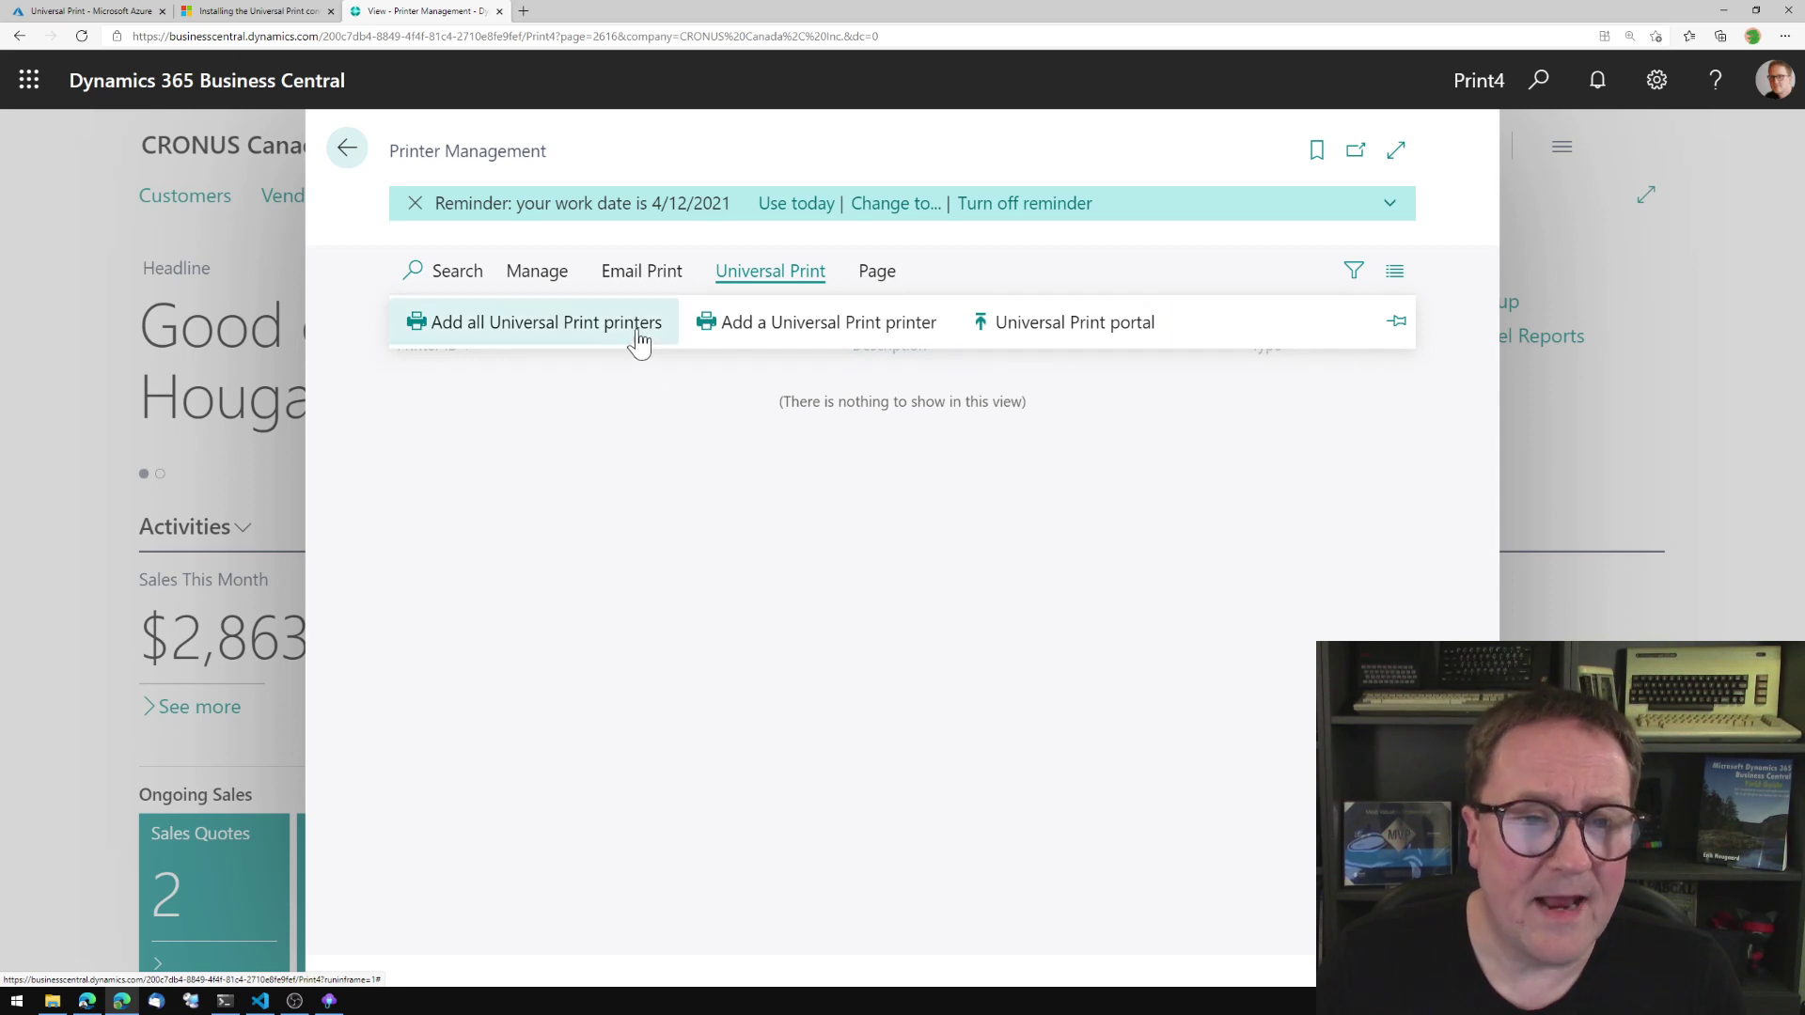
click(1088, 335)
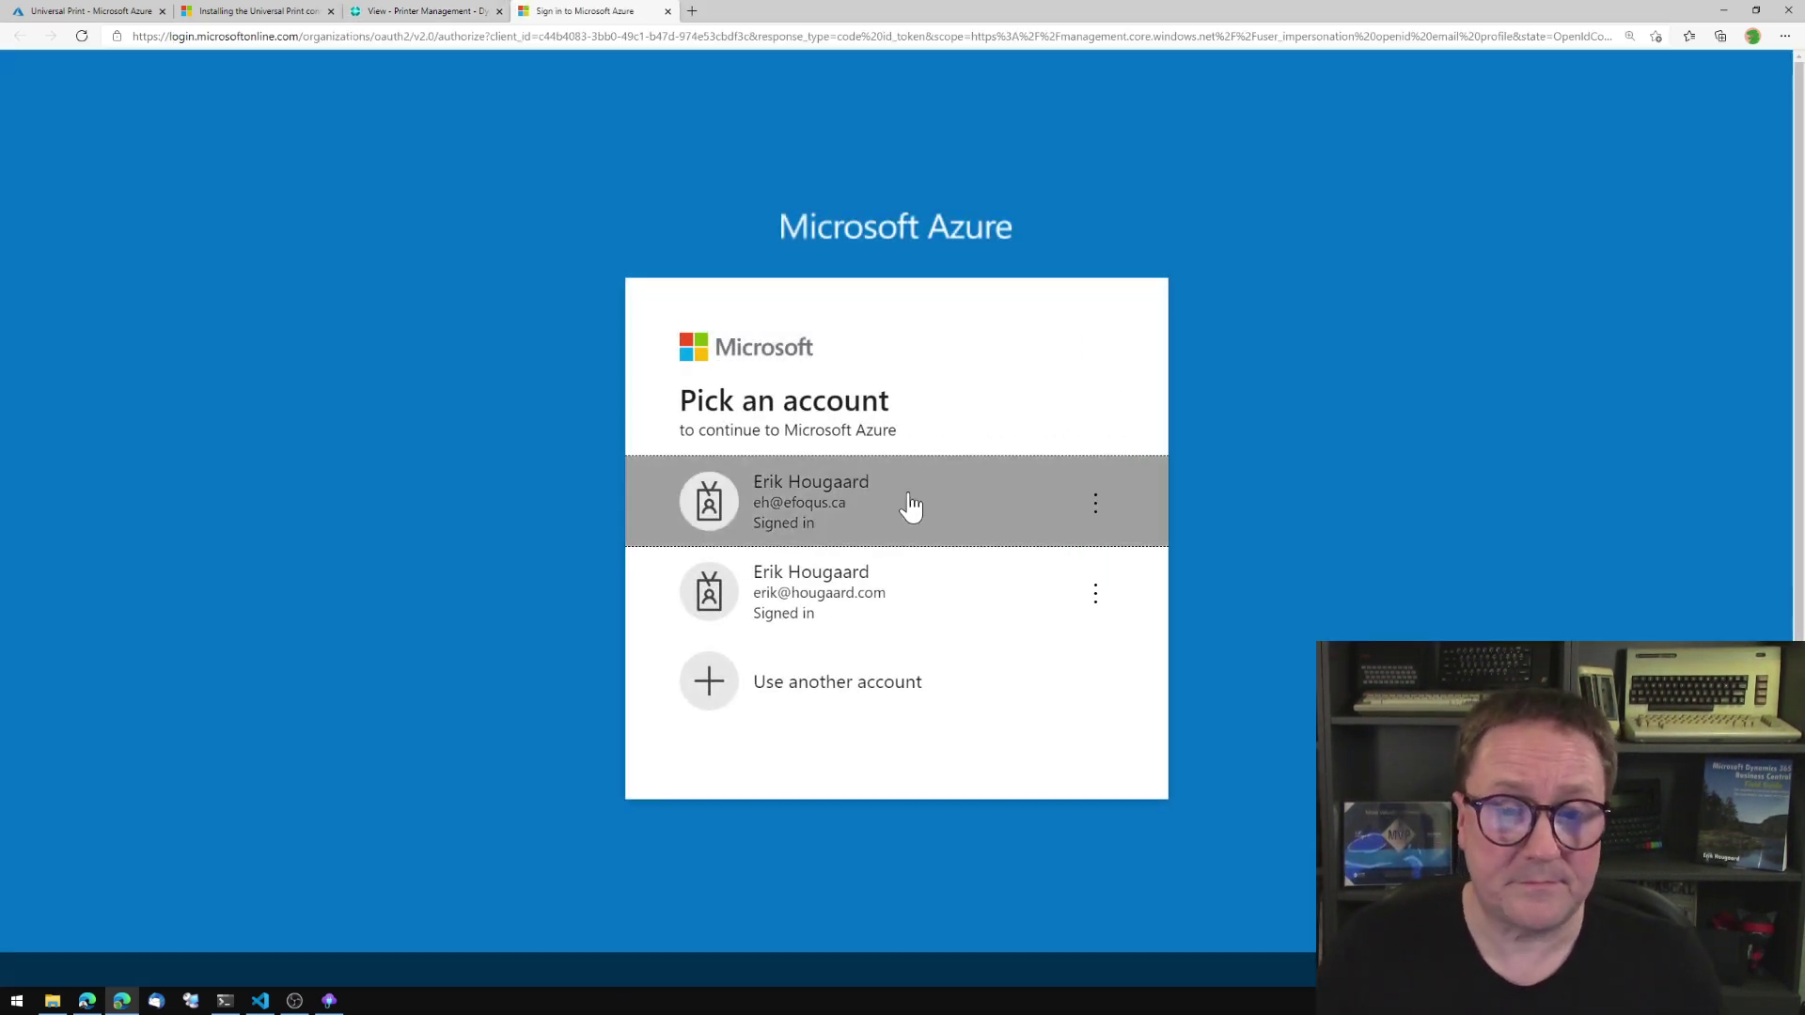
click(909, 498)
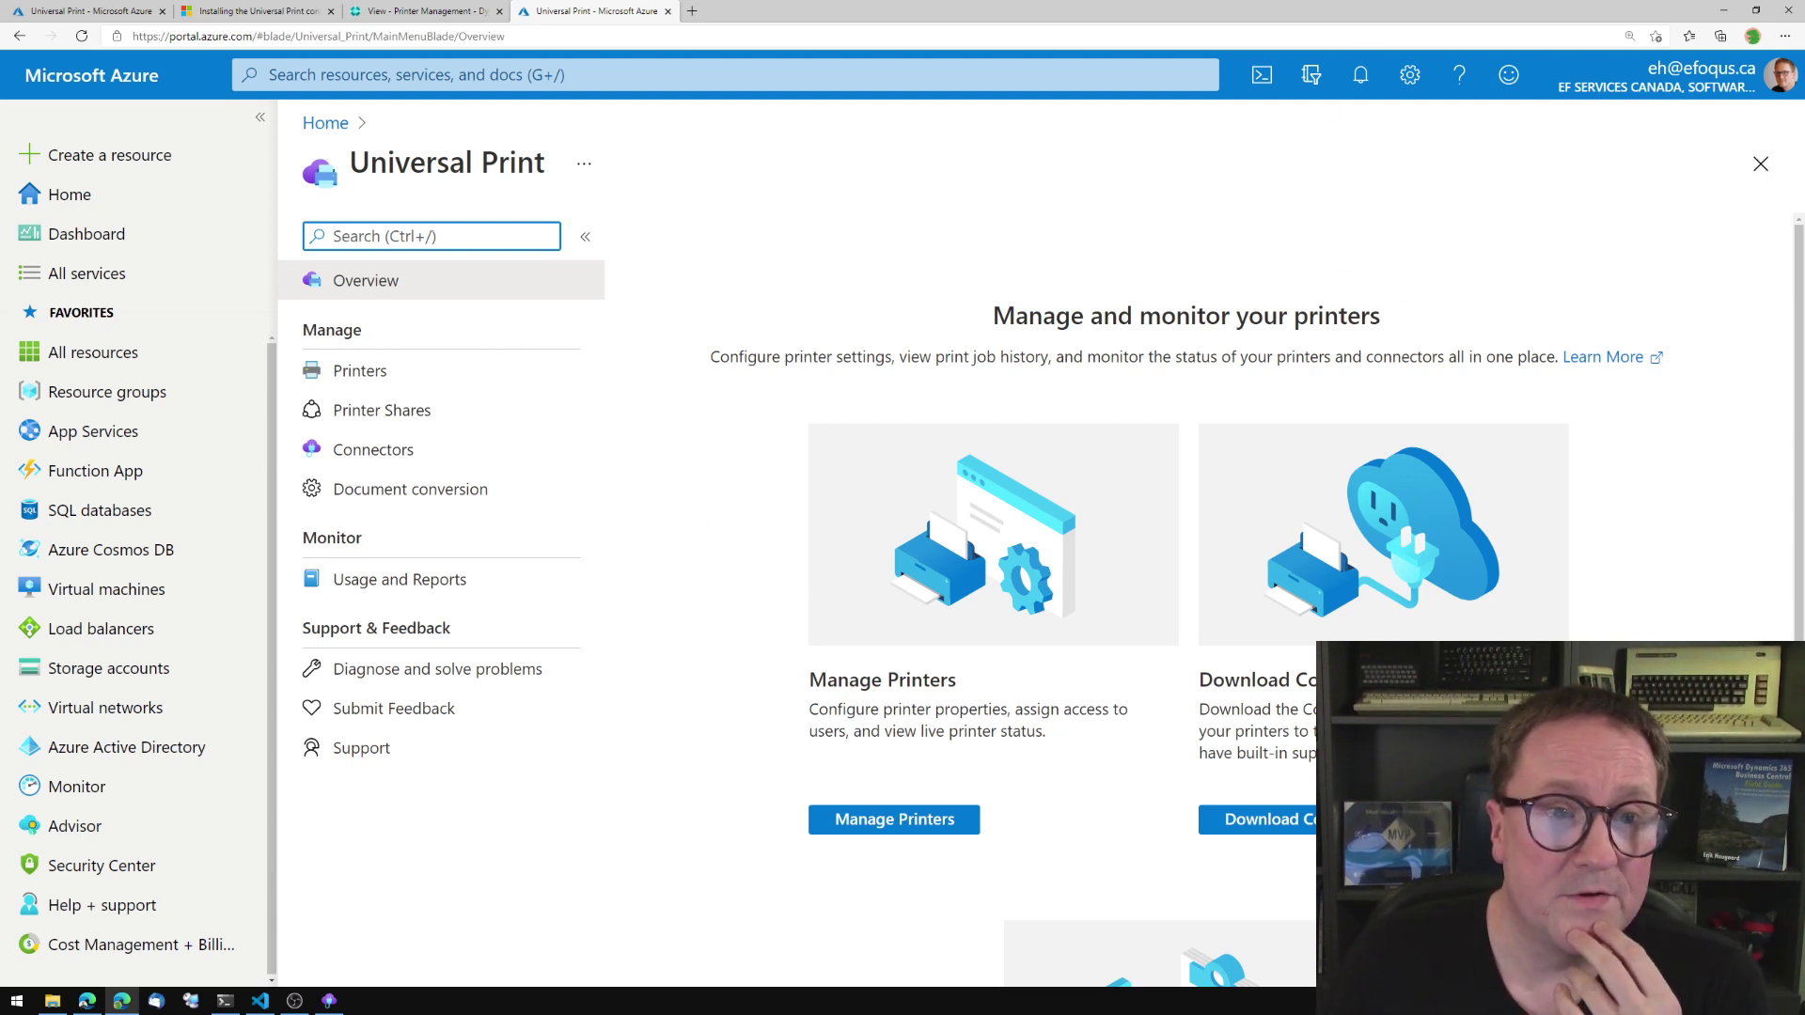
Open the Universal Print connector download documentation from the portal overview and review its prerequisites.
scroll(924, 532, down, 3)
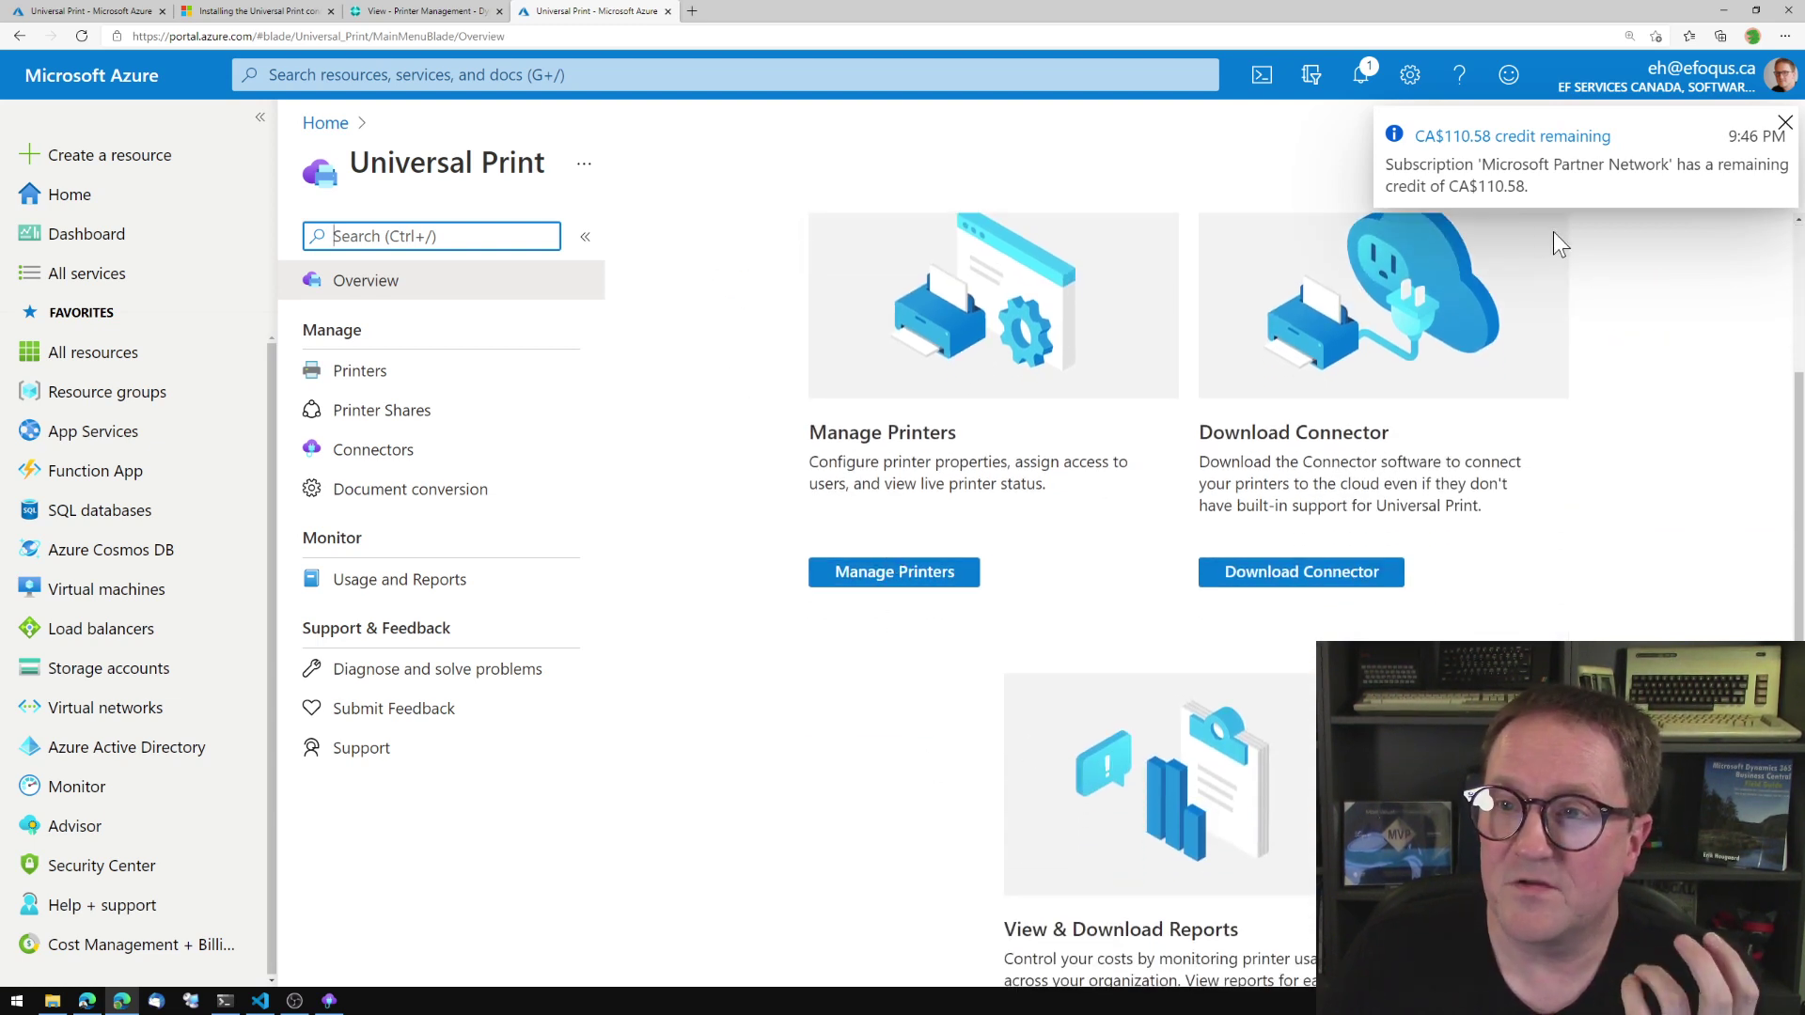
click(1784, 123)
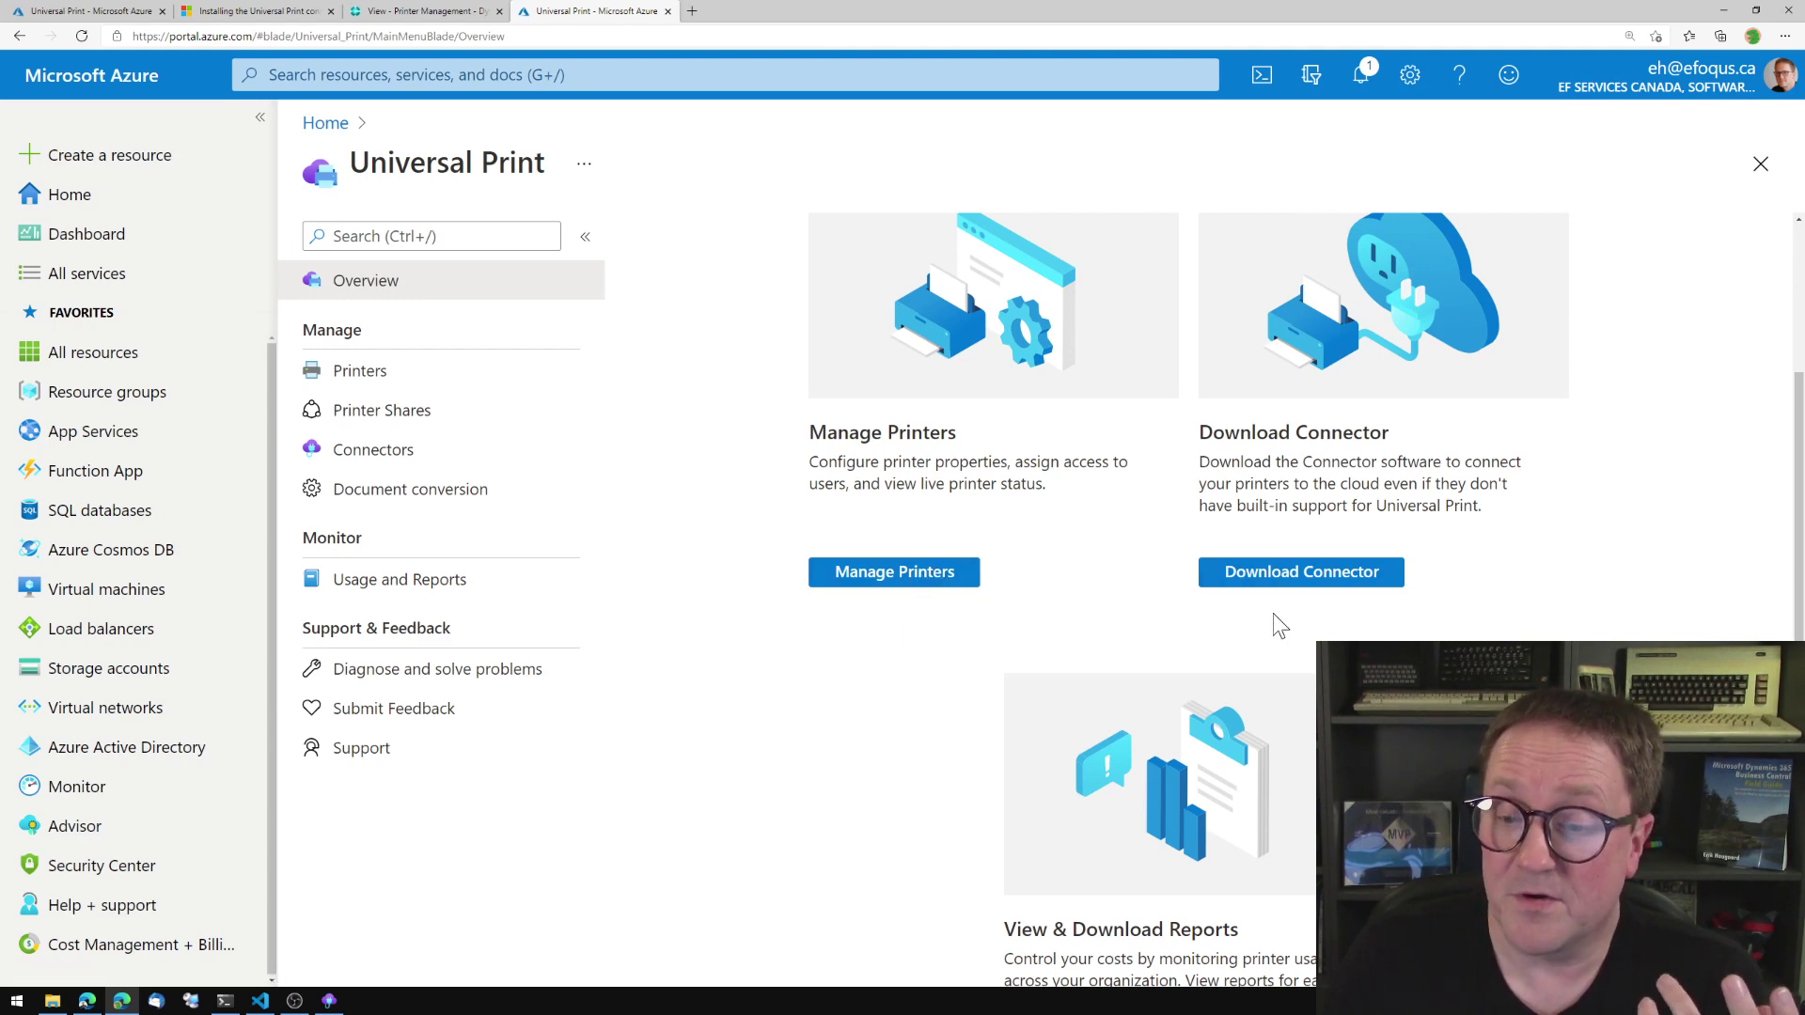
scroll(1208, 677, down, 2)
scroll(1208, 677, up, 2)
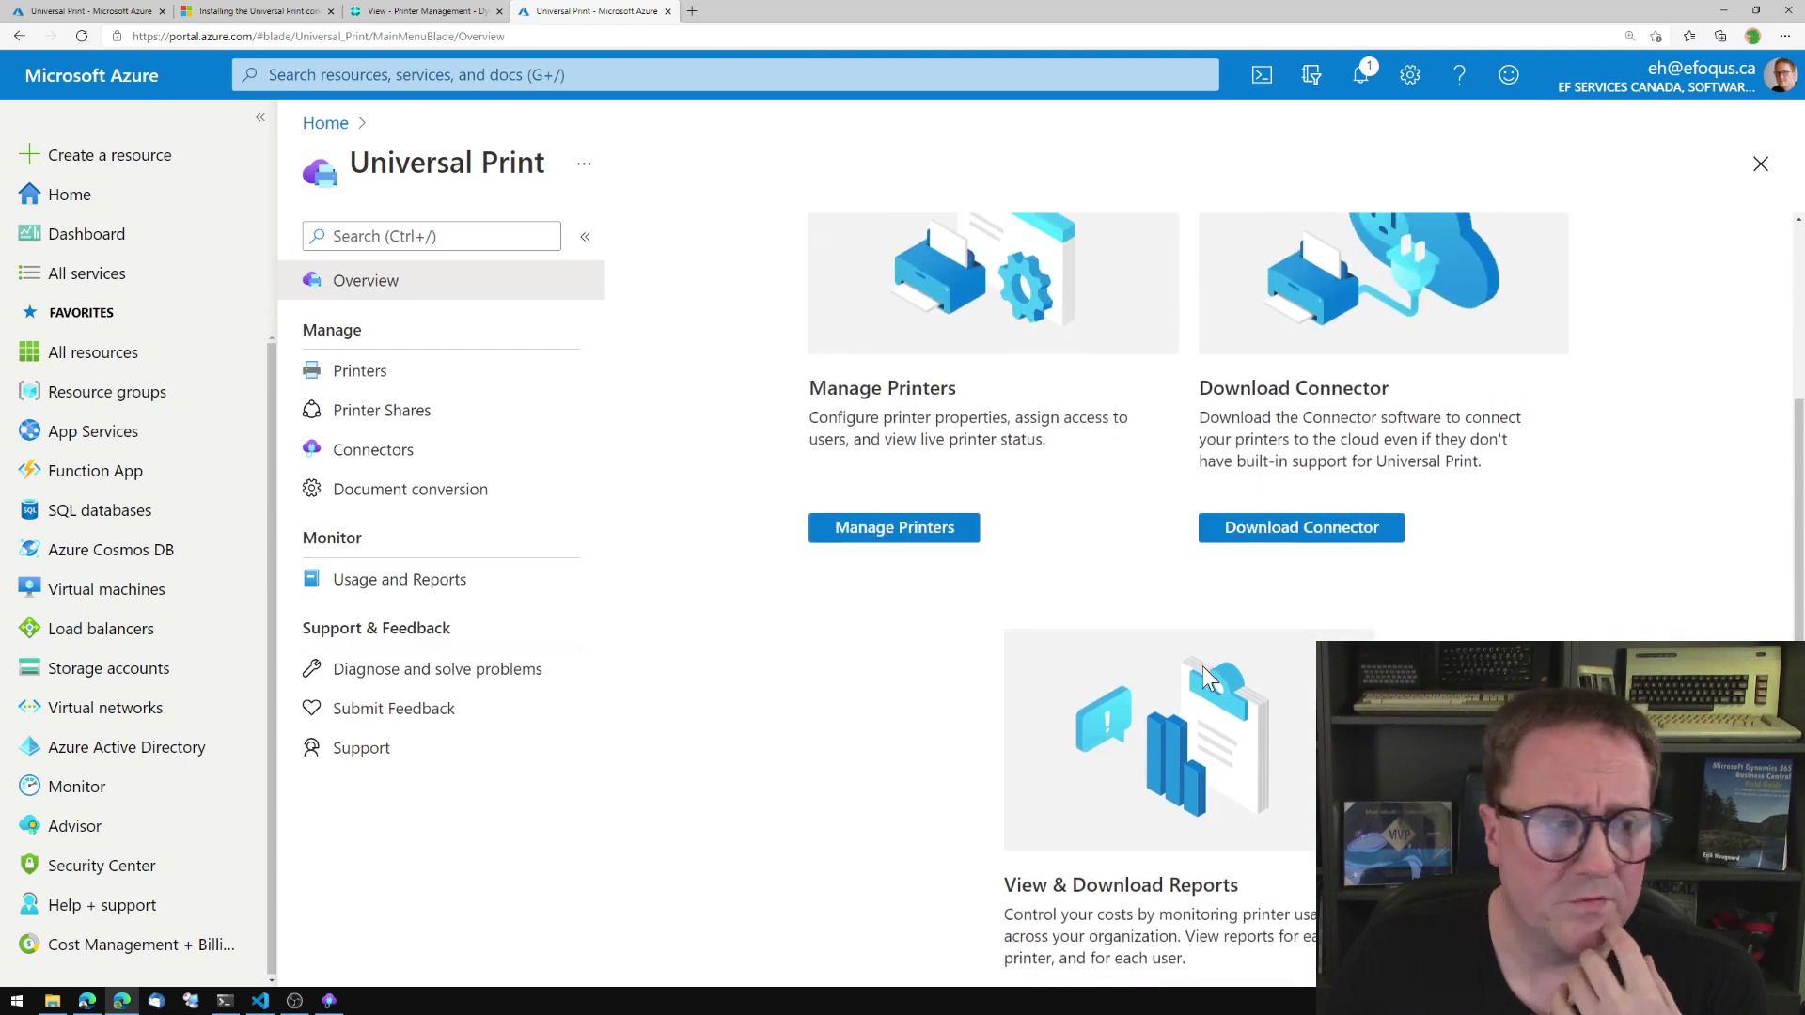
scroll(1208, 677, down, 2)
scroll(1208, 677, up, 2)
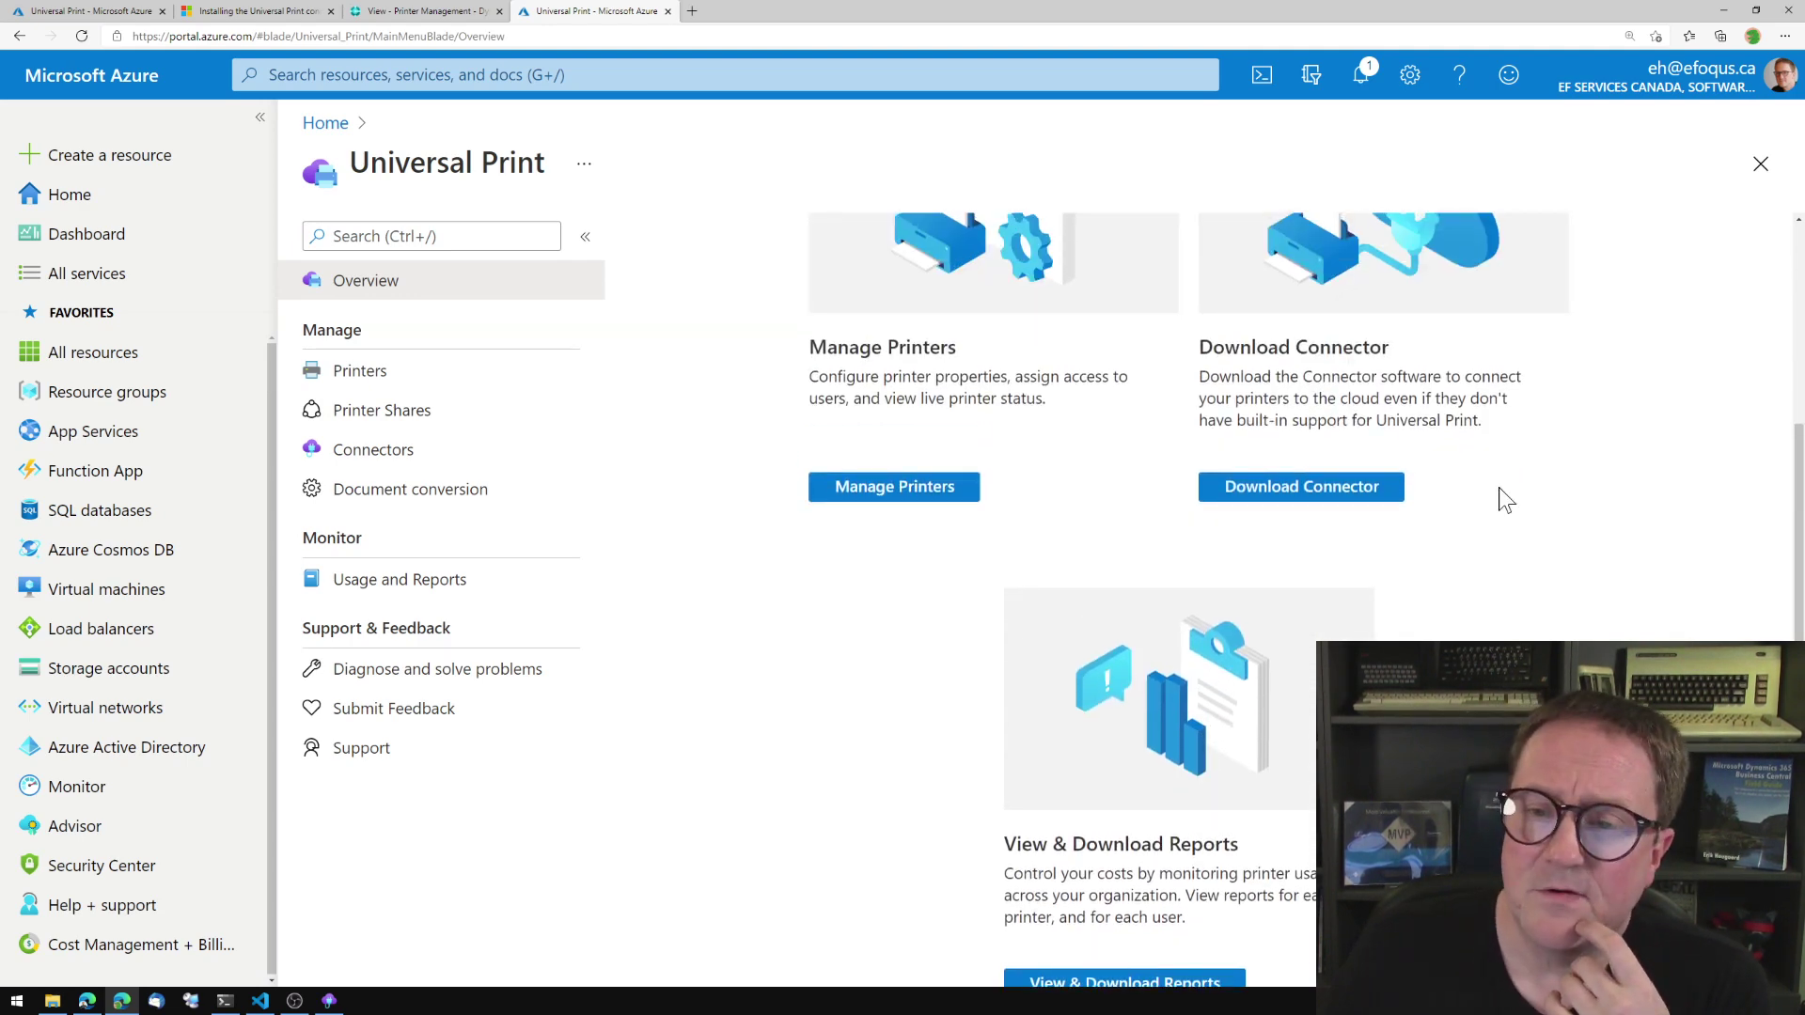
click(1323, 484)
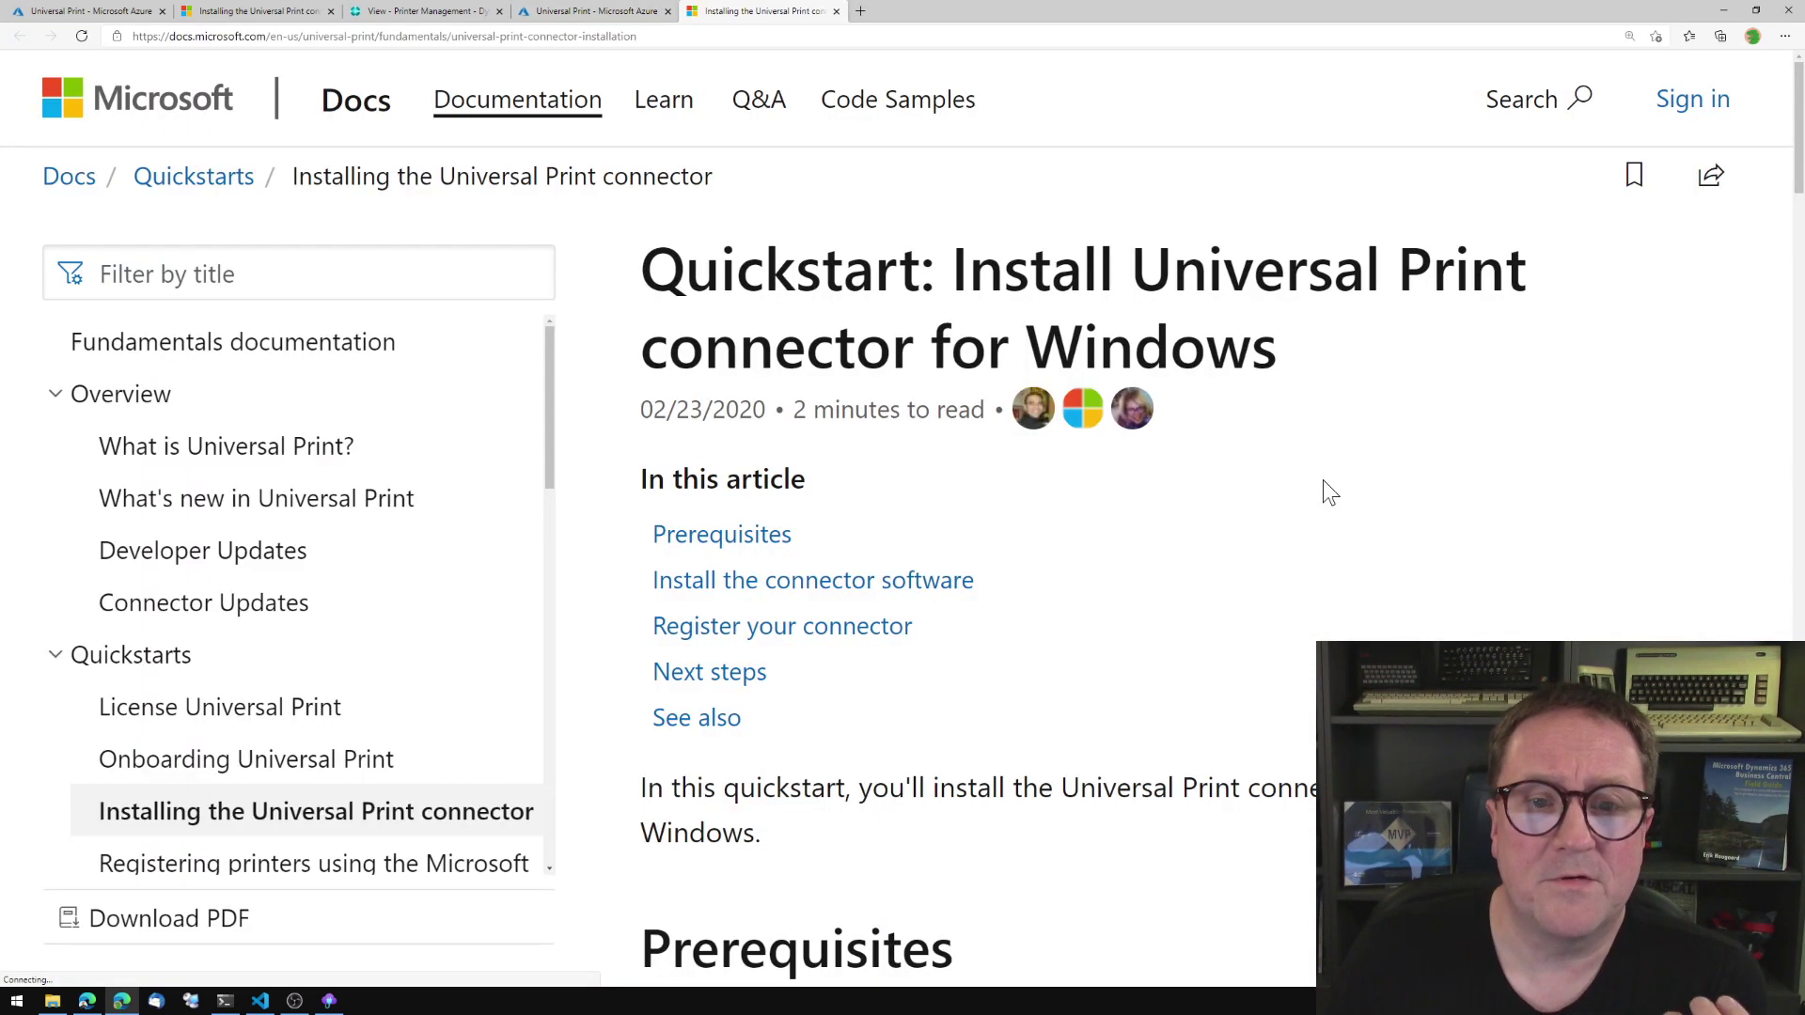
scroll(1053, 652, down, 12)
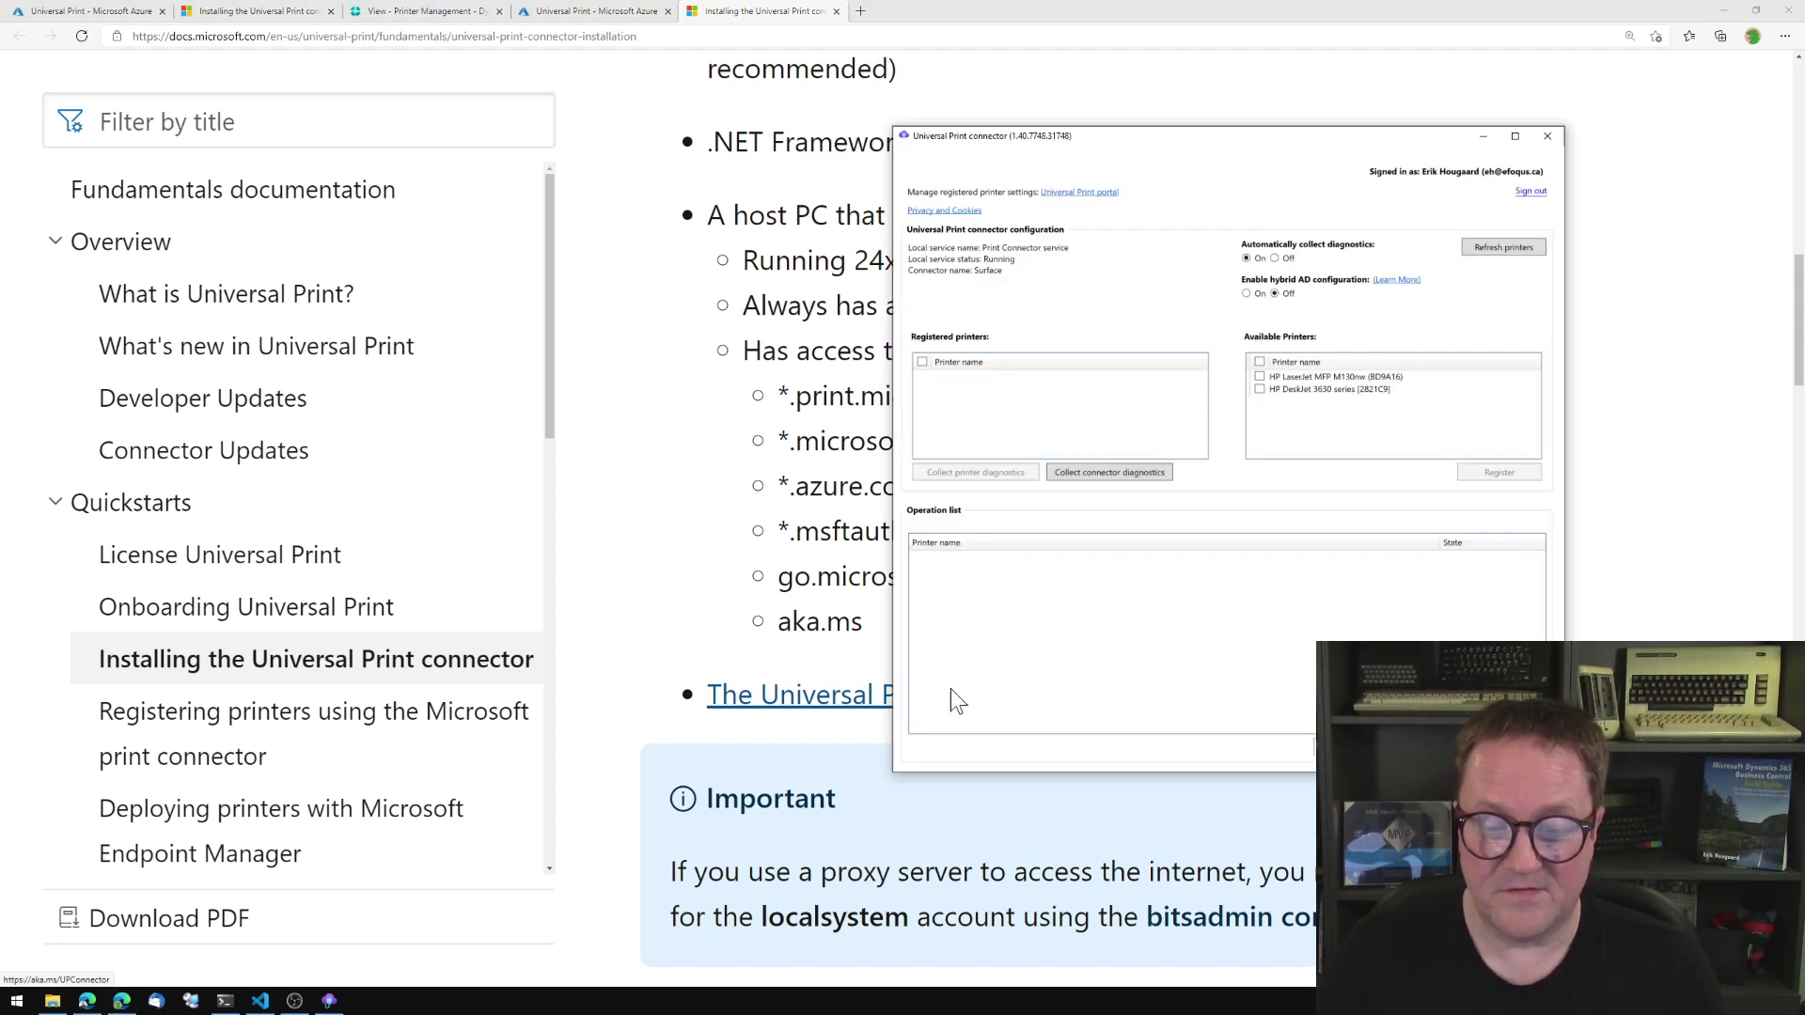
Register the HP DeskJet 3630 series printer in the Universal Print connector.
drag(1227, 143, 904, 155)
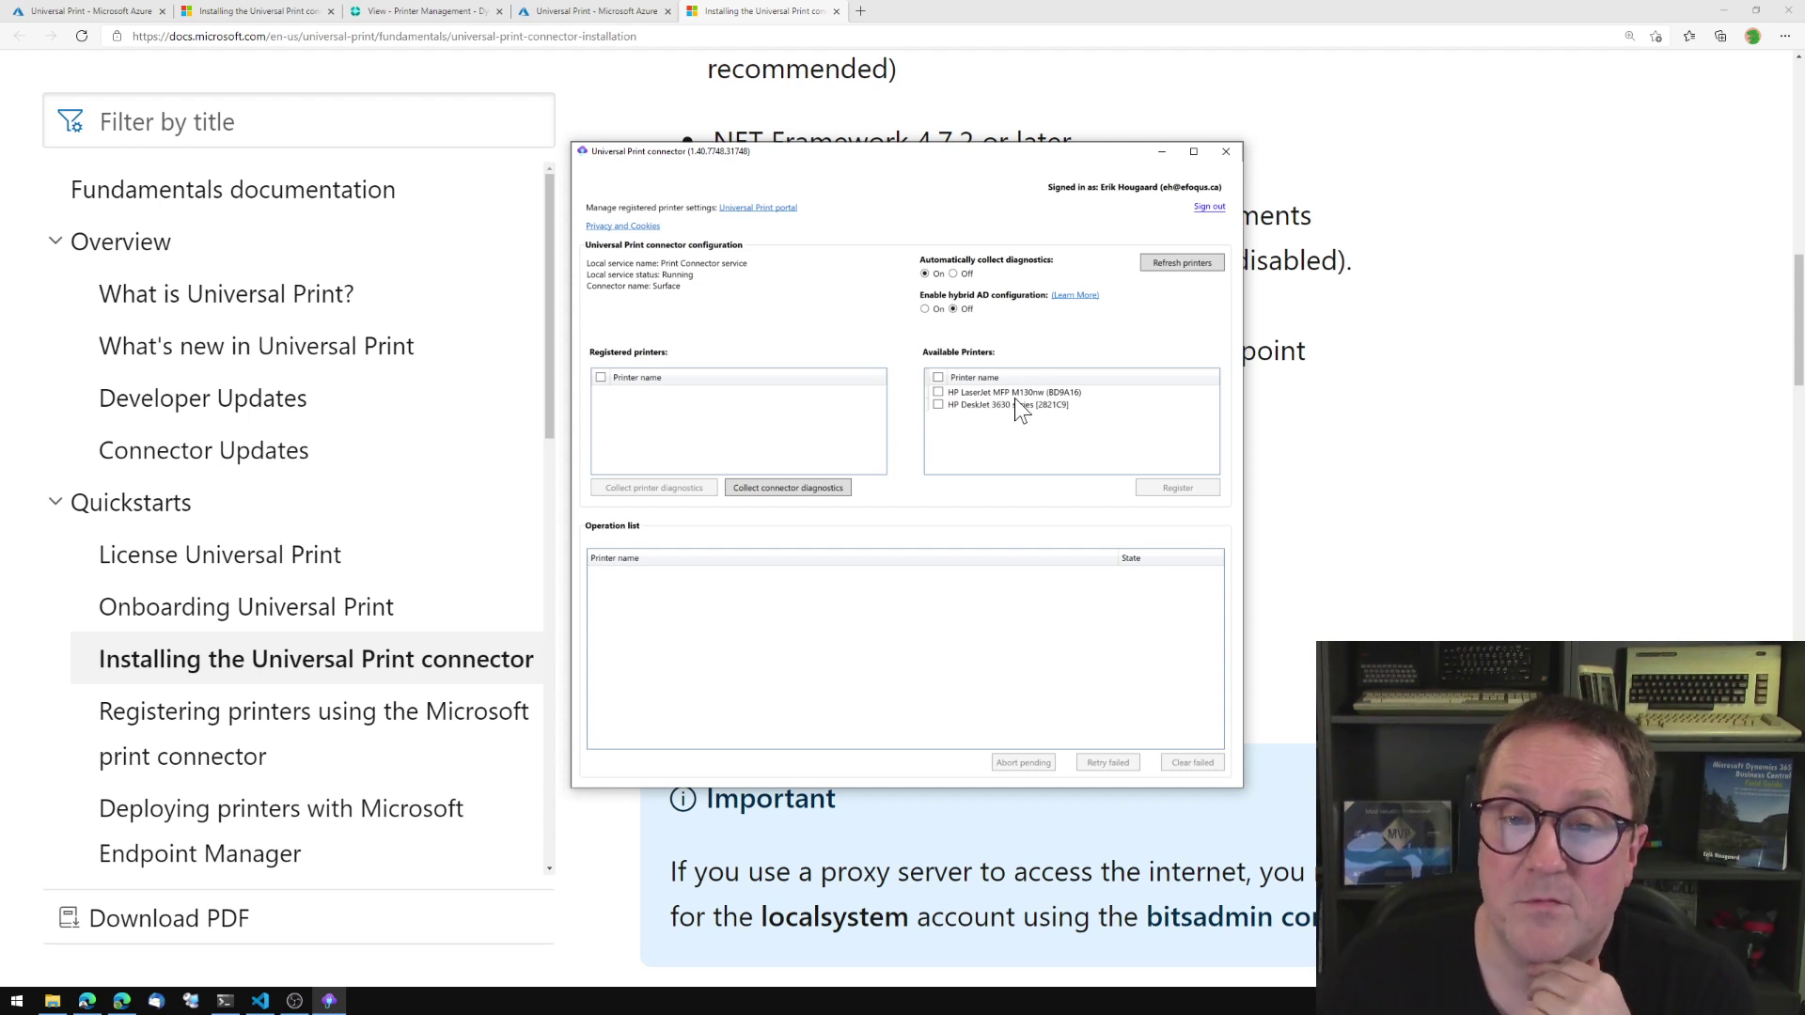
click(938, 404)
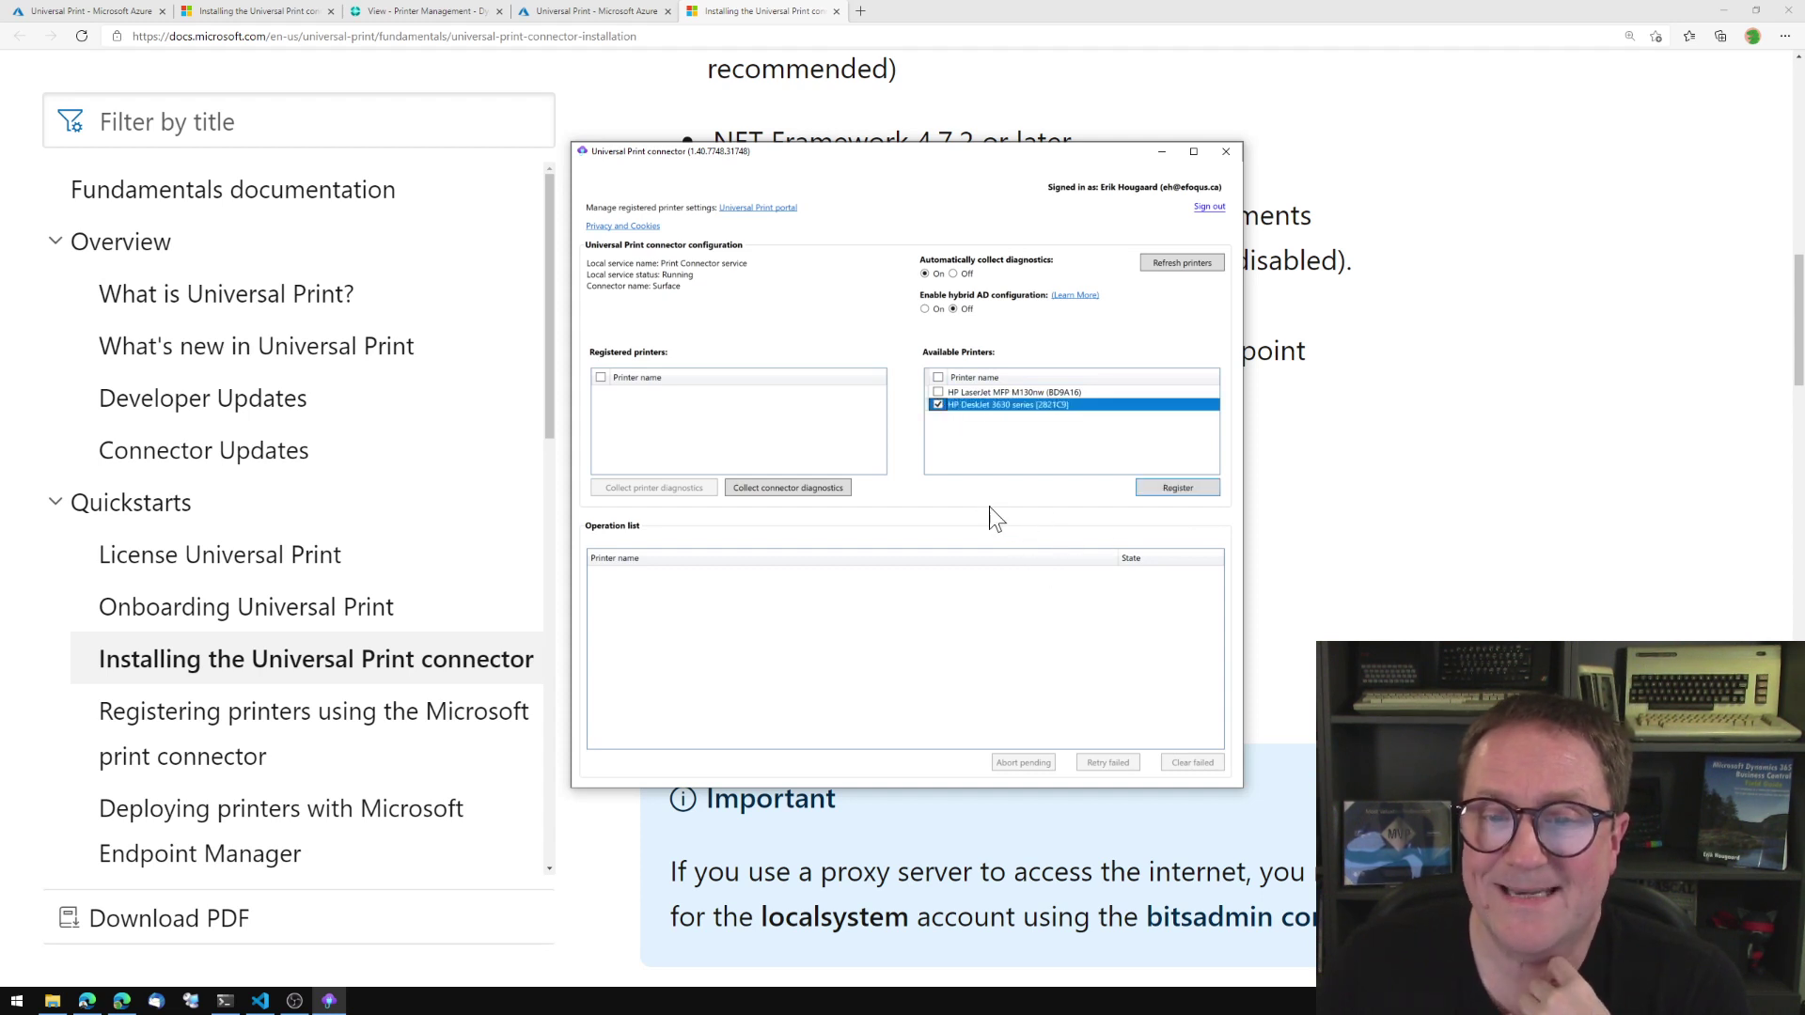
click(1156, 489)
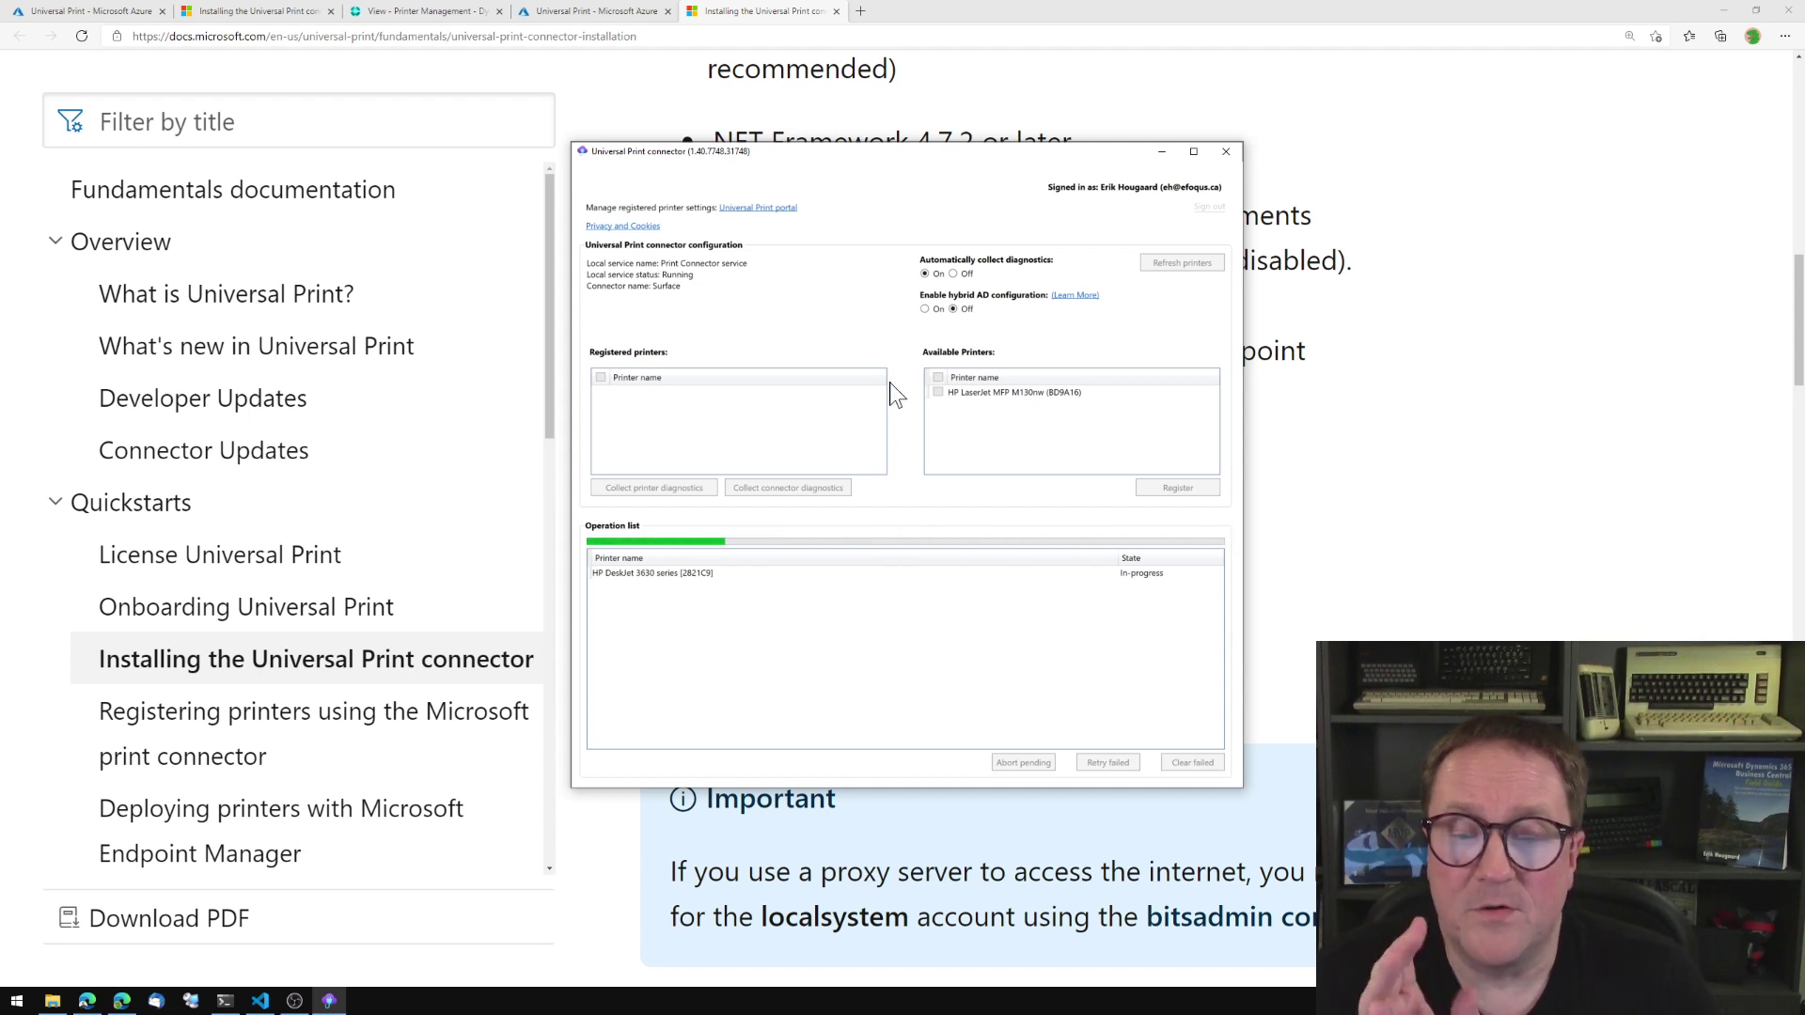
Examine the UpdateConnectorConfigJson.ps1 command in the terminal that sets enable-pdftoxps to true for the Connector feature.
key(alt+Tab)
drag(968, 361, 822, 88)
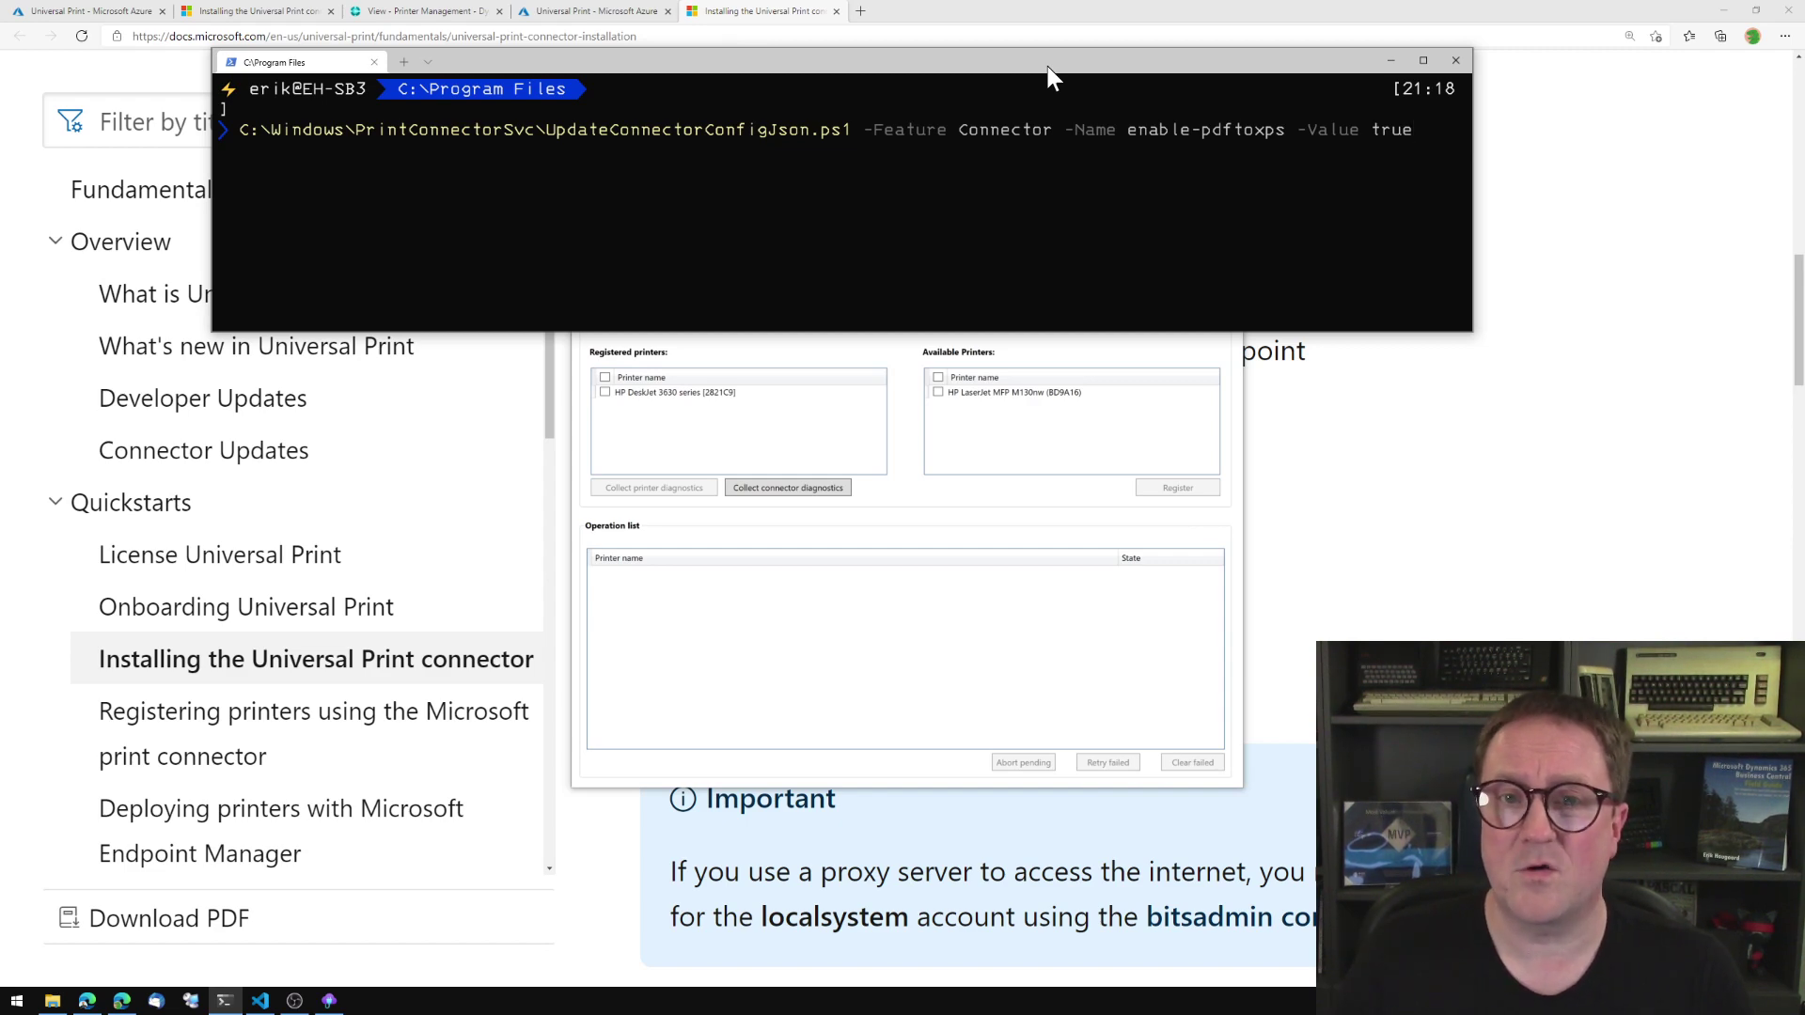
drag(1047, 65, 1088, 483)
key(super+Down)
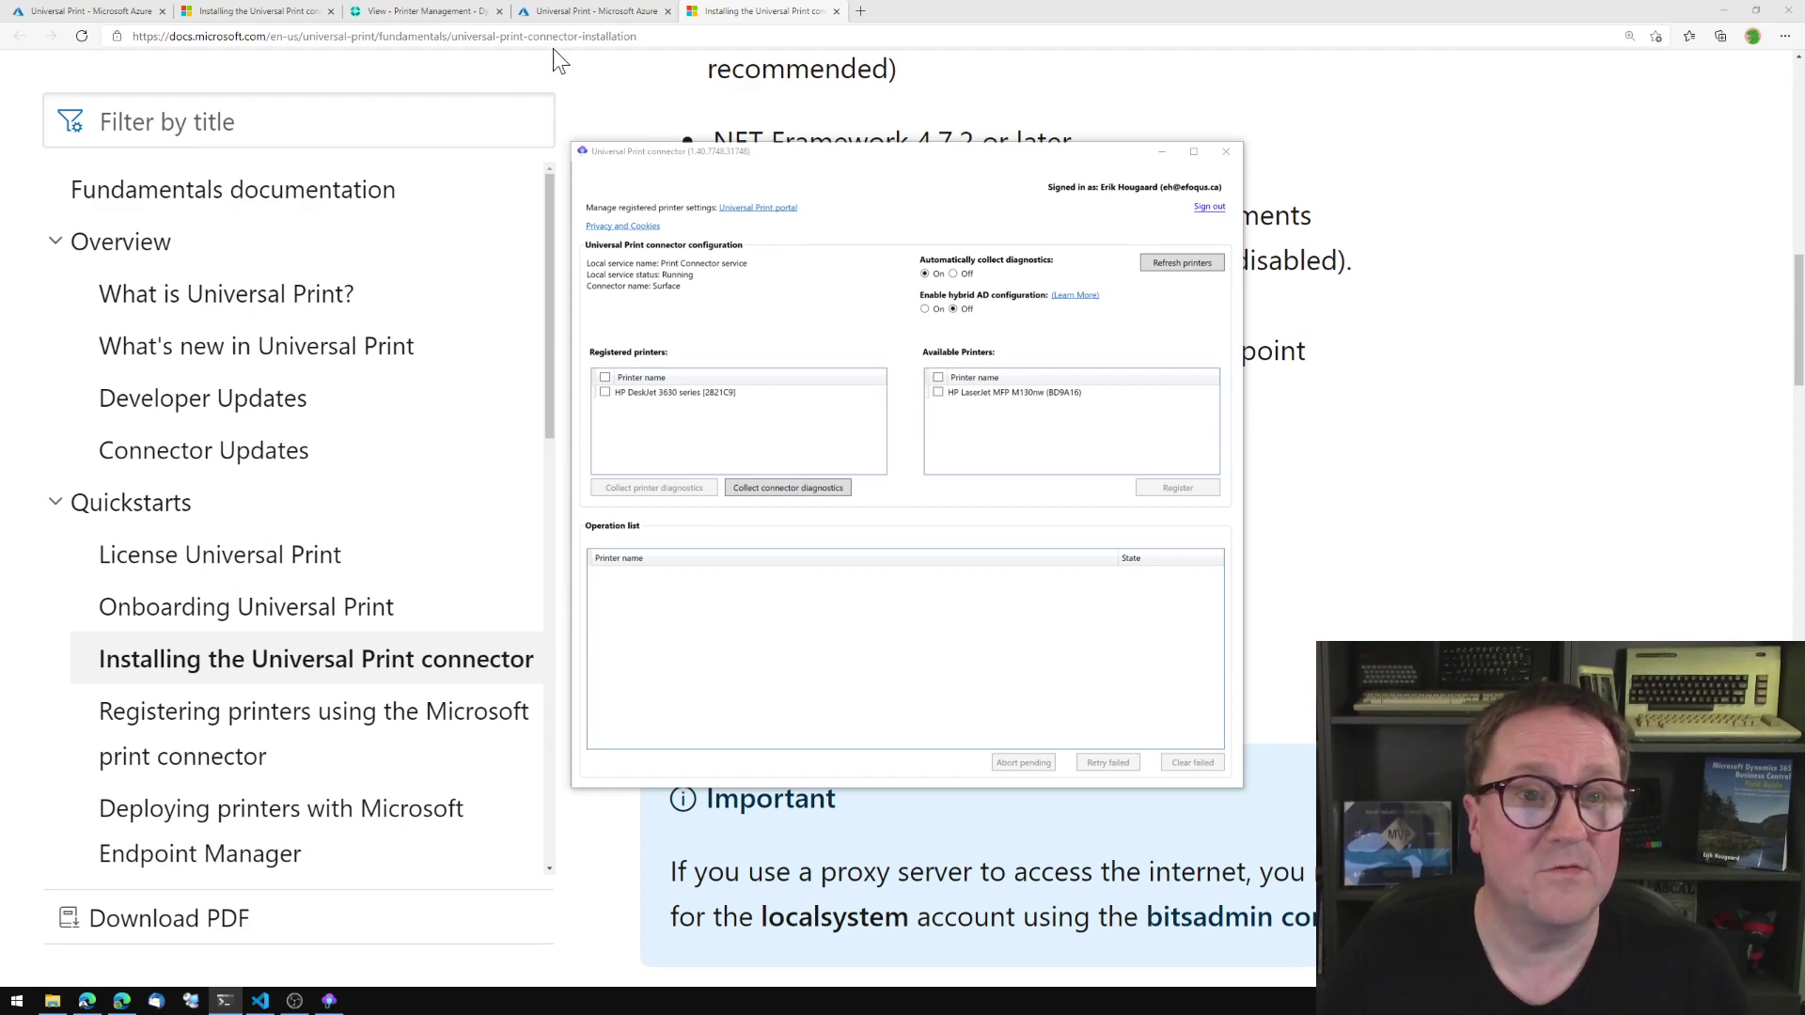
Open the printer defaults of the registered HP DeskJet 3630 series in the Azure Universal Print portal.
click(569, 13)
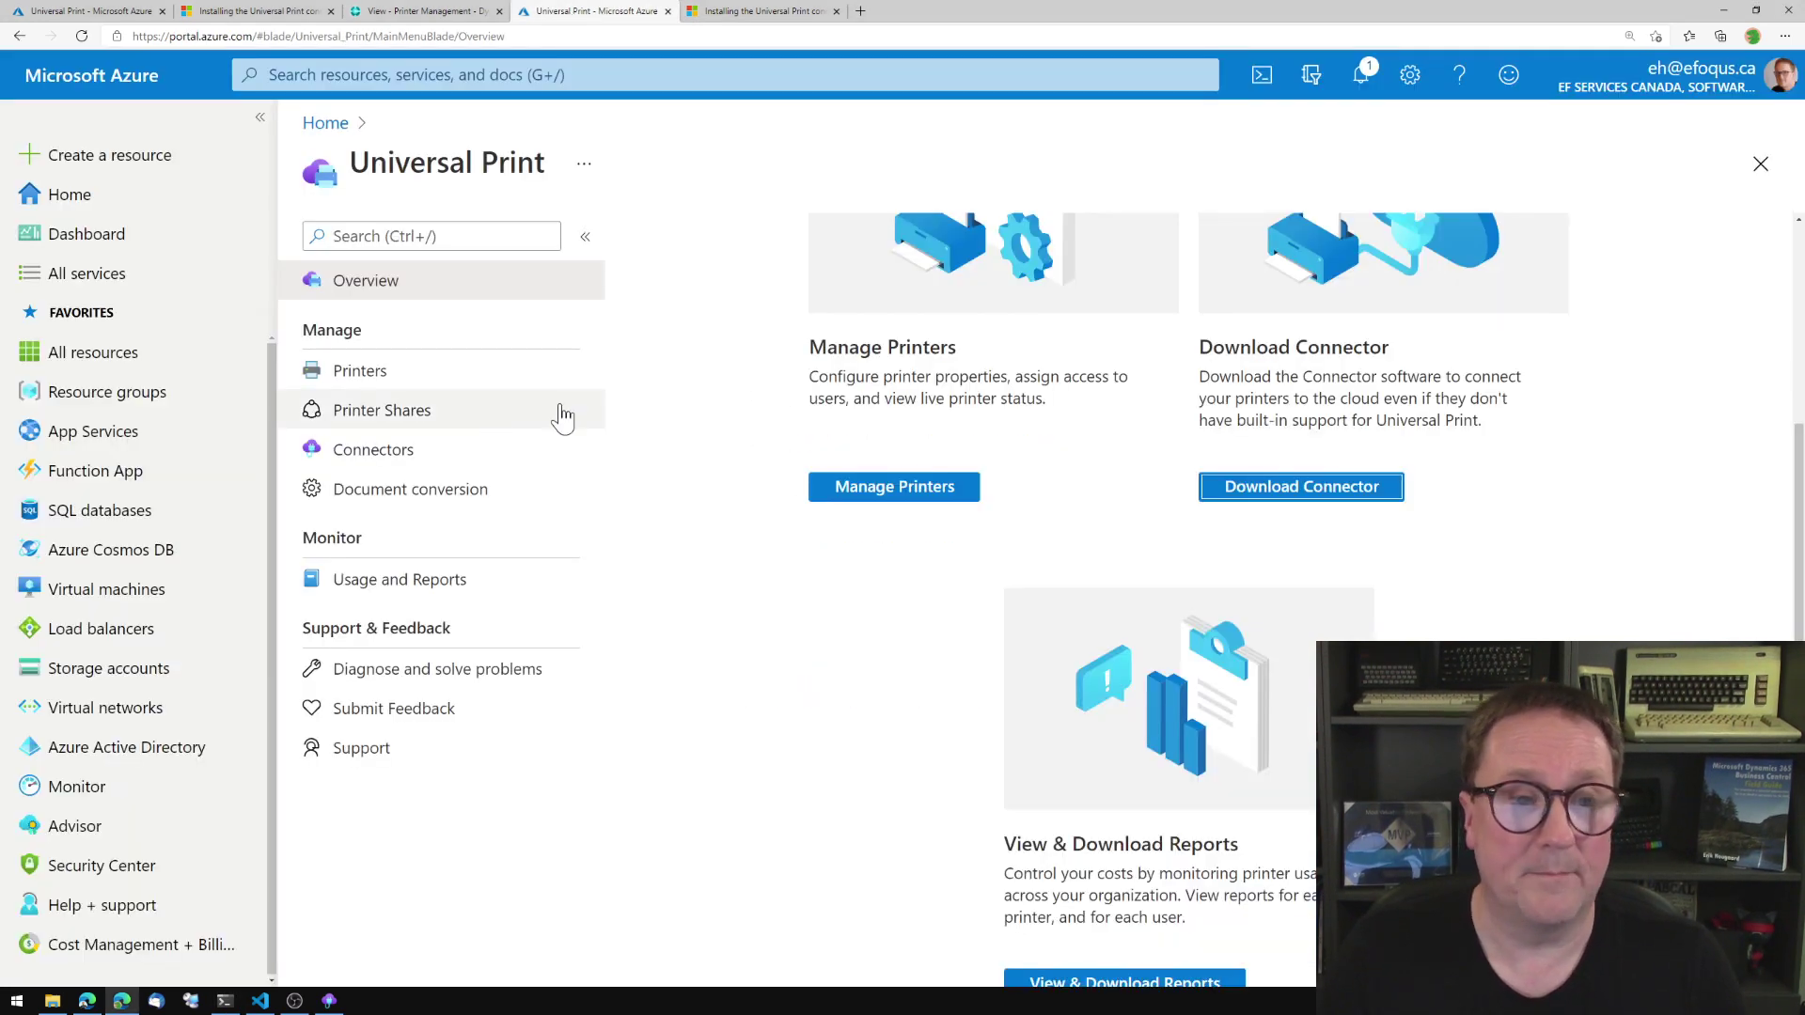
click(366, 374)
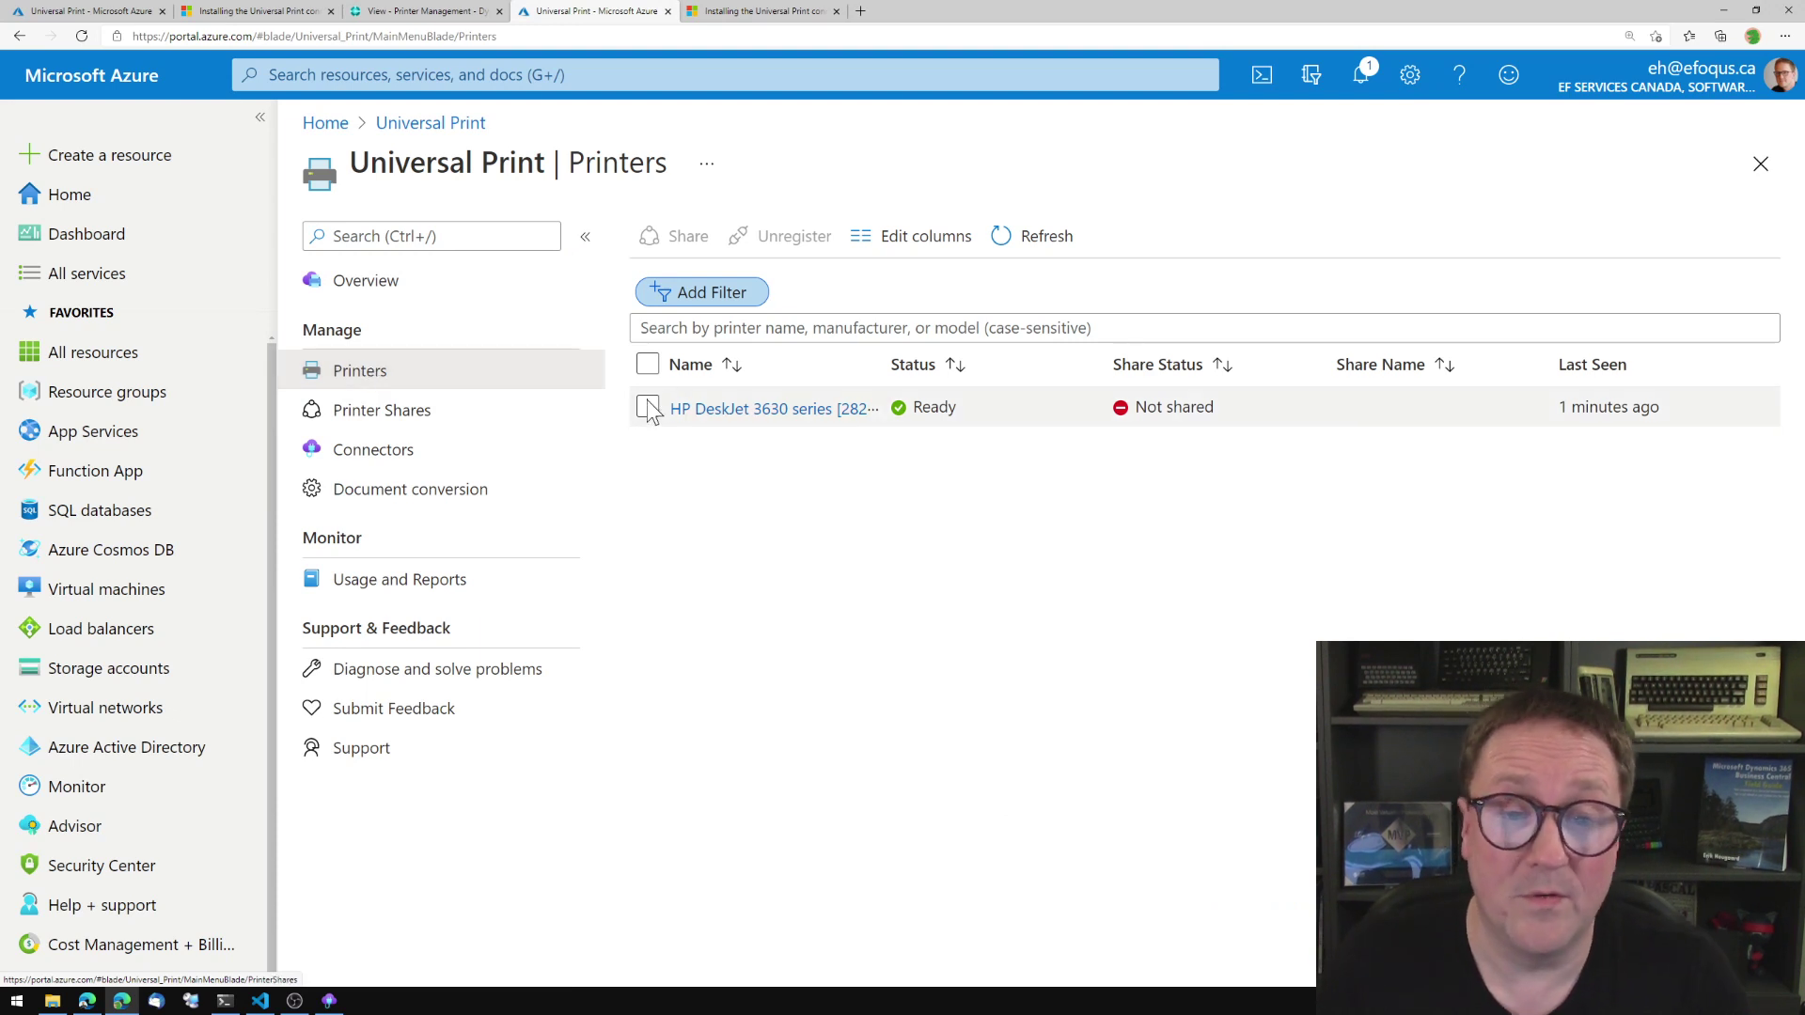
click(740, 410)
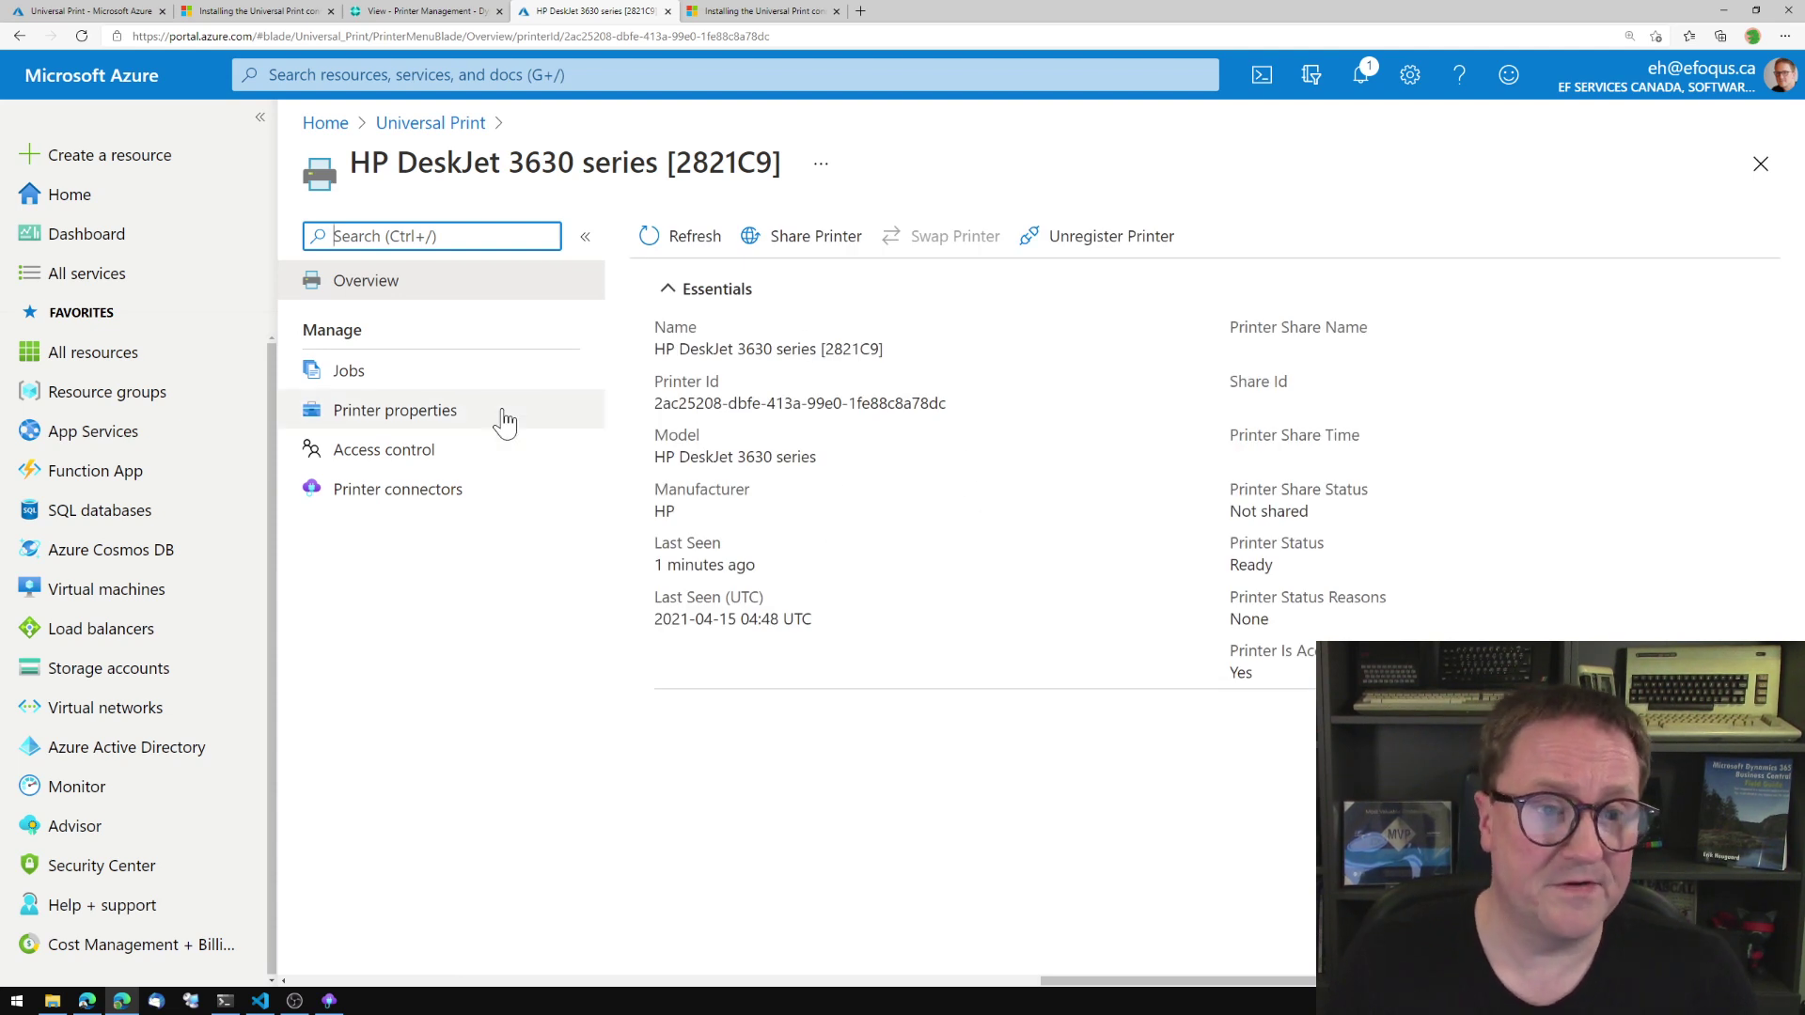
click(402, 415)
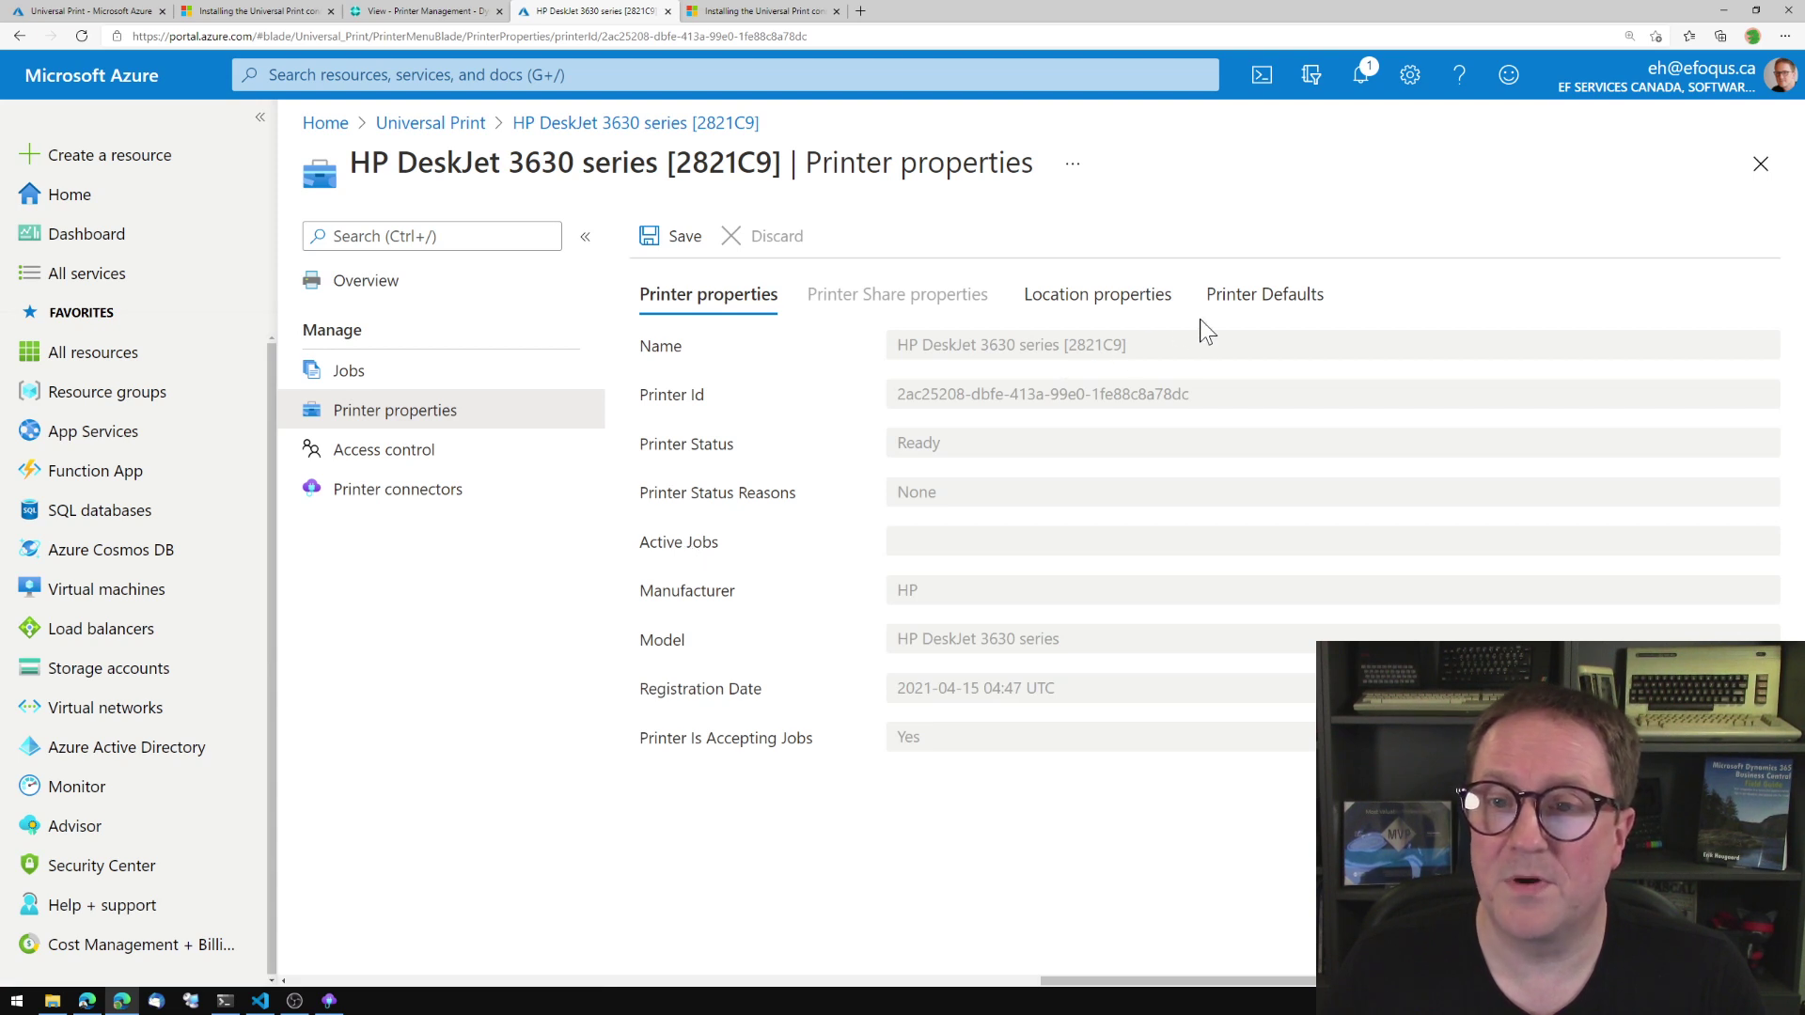
click(1240, 315)
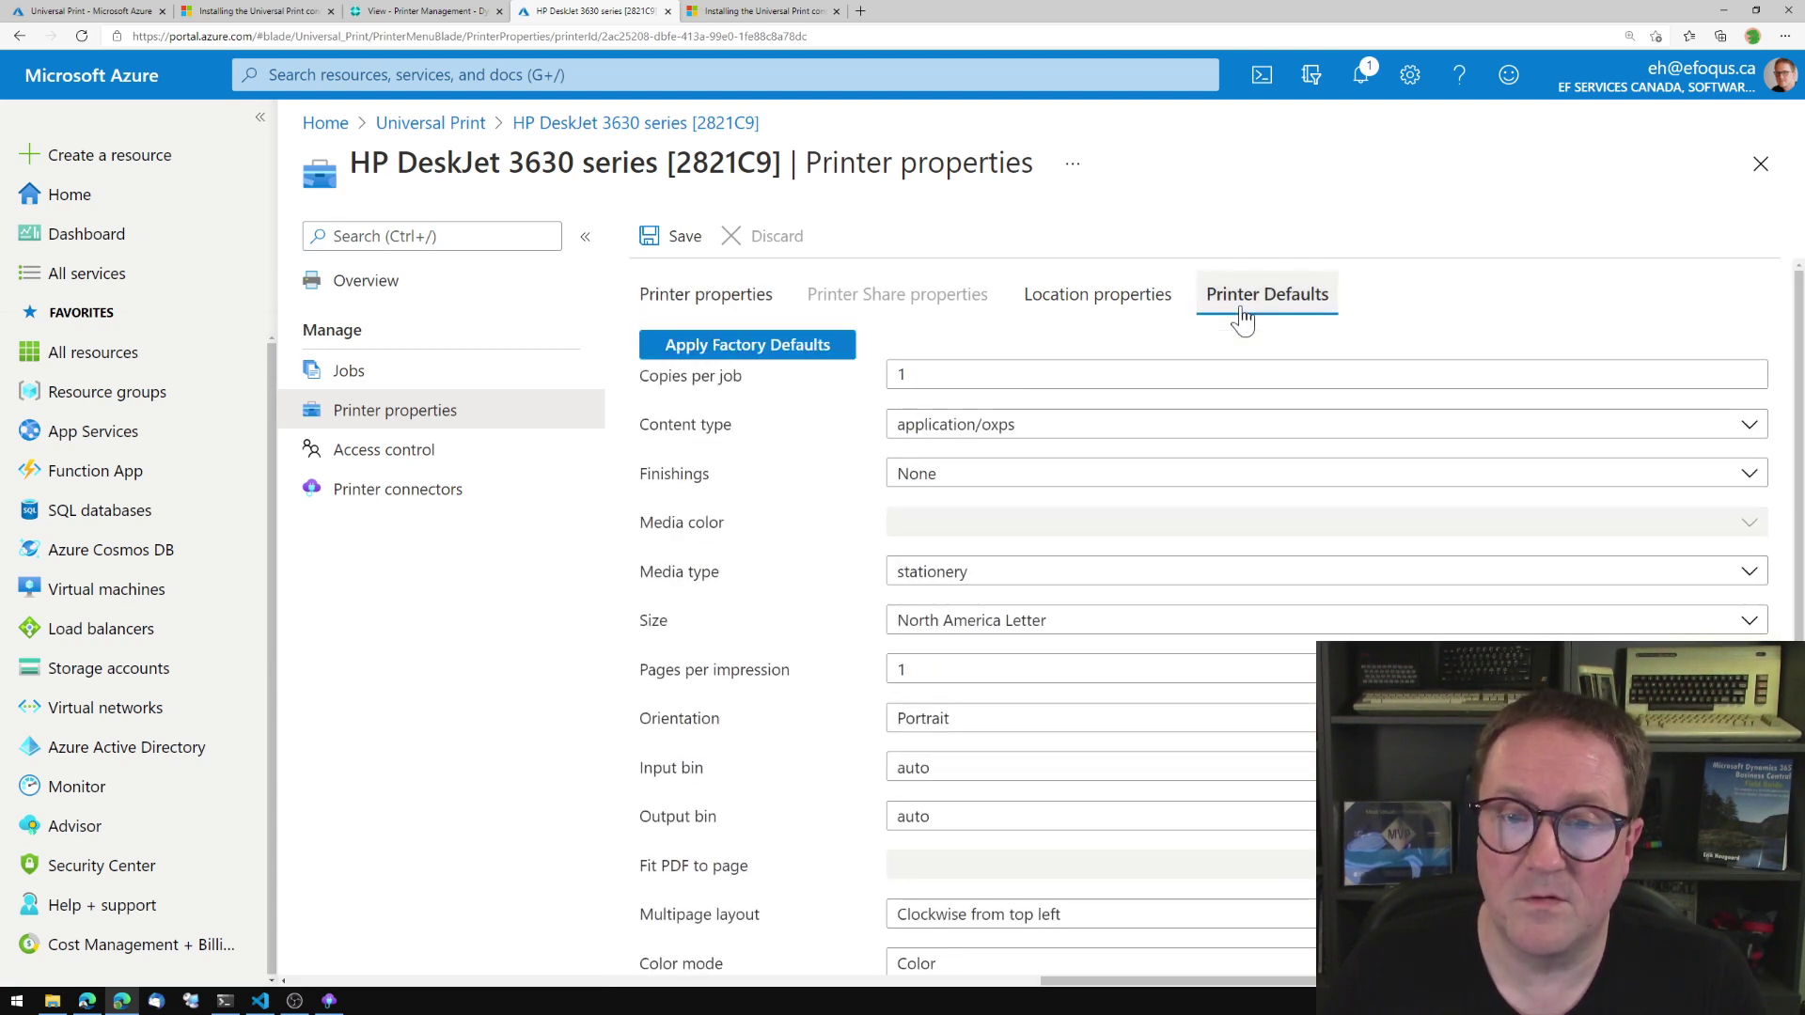
Set the printer's default content type to application/pdf and save the printer properties.
click(1079, 441)
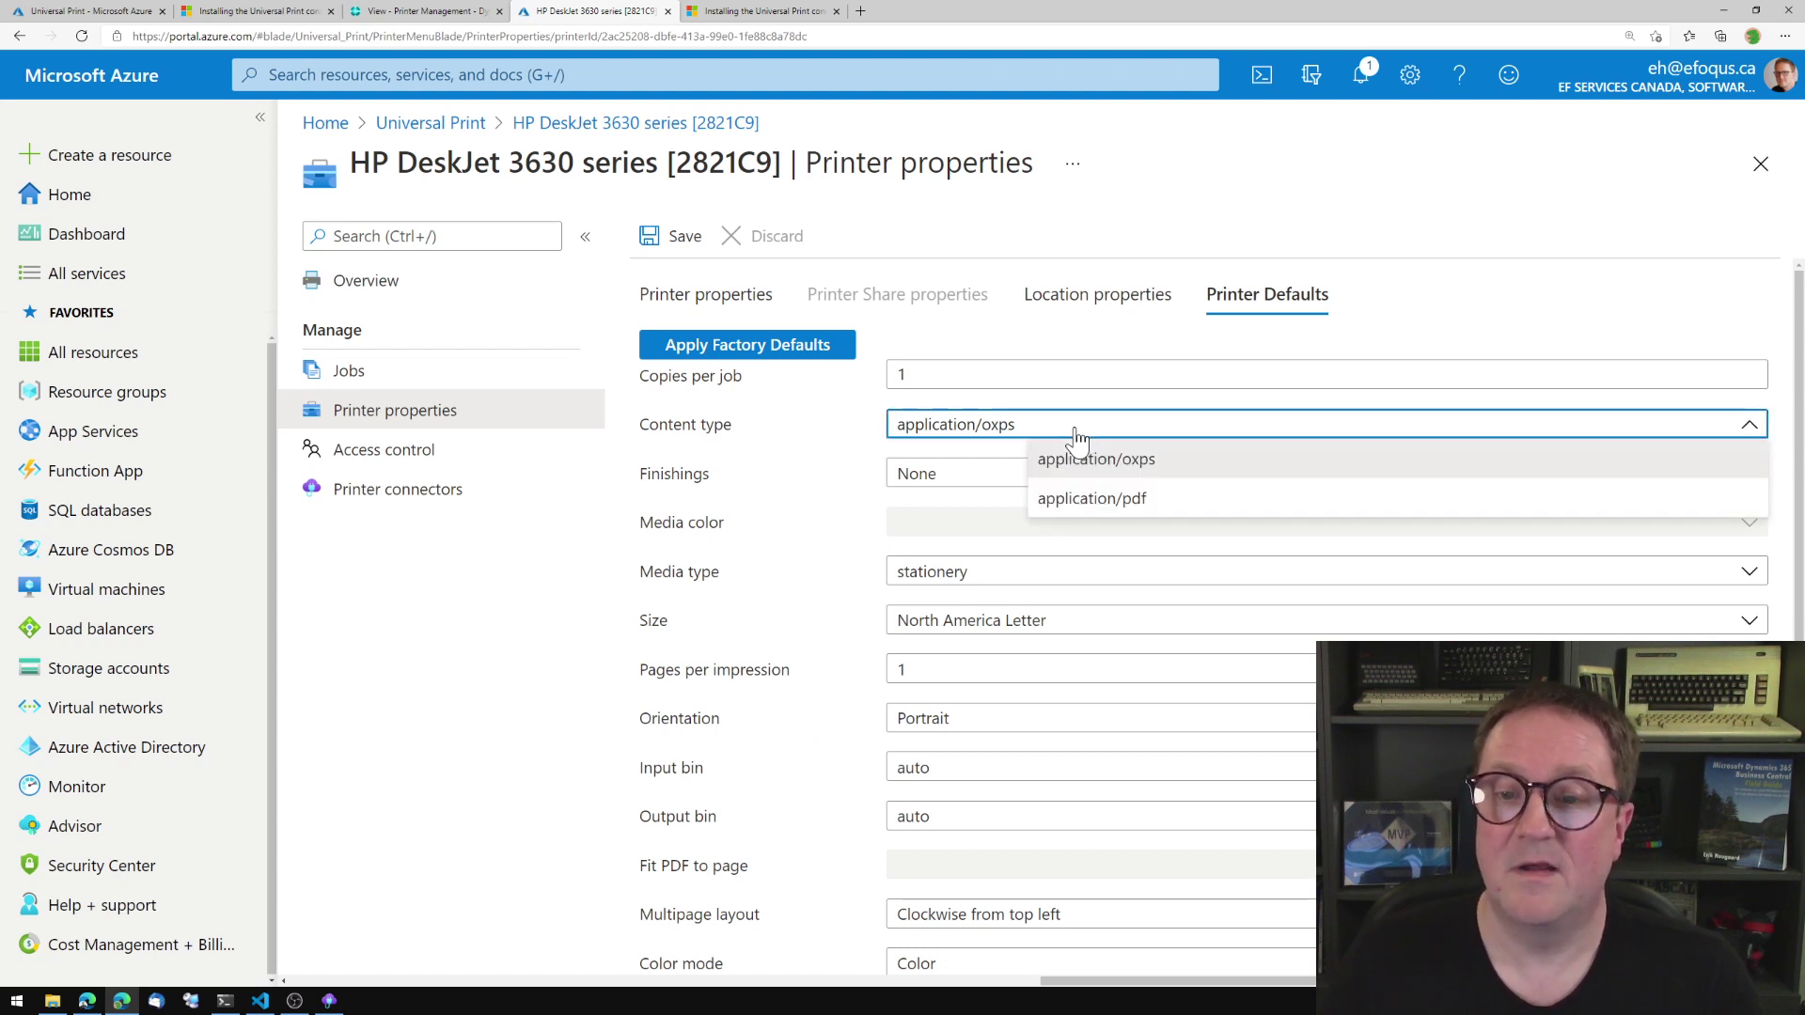
click(1113, 503)
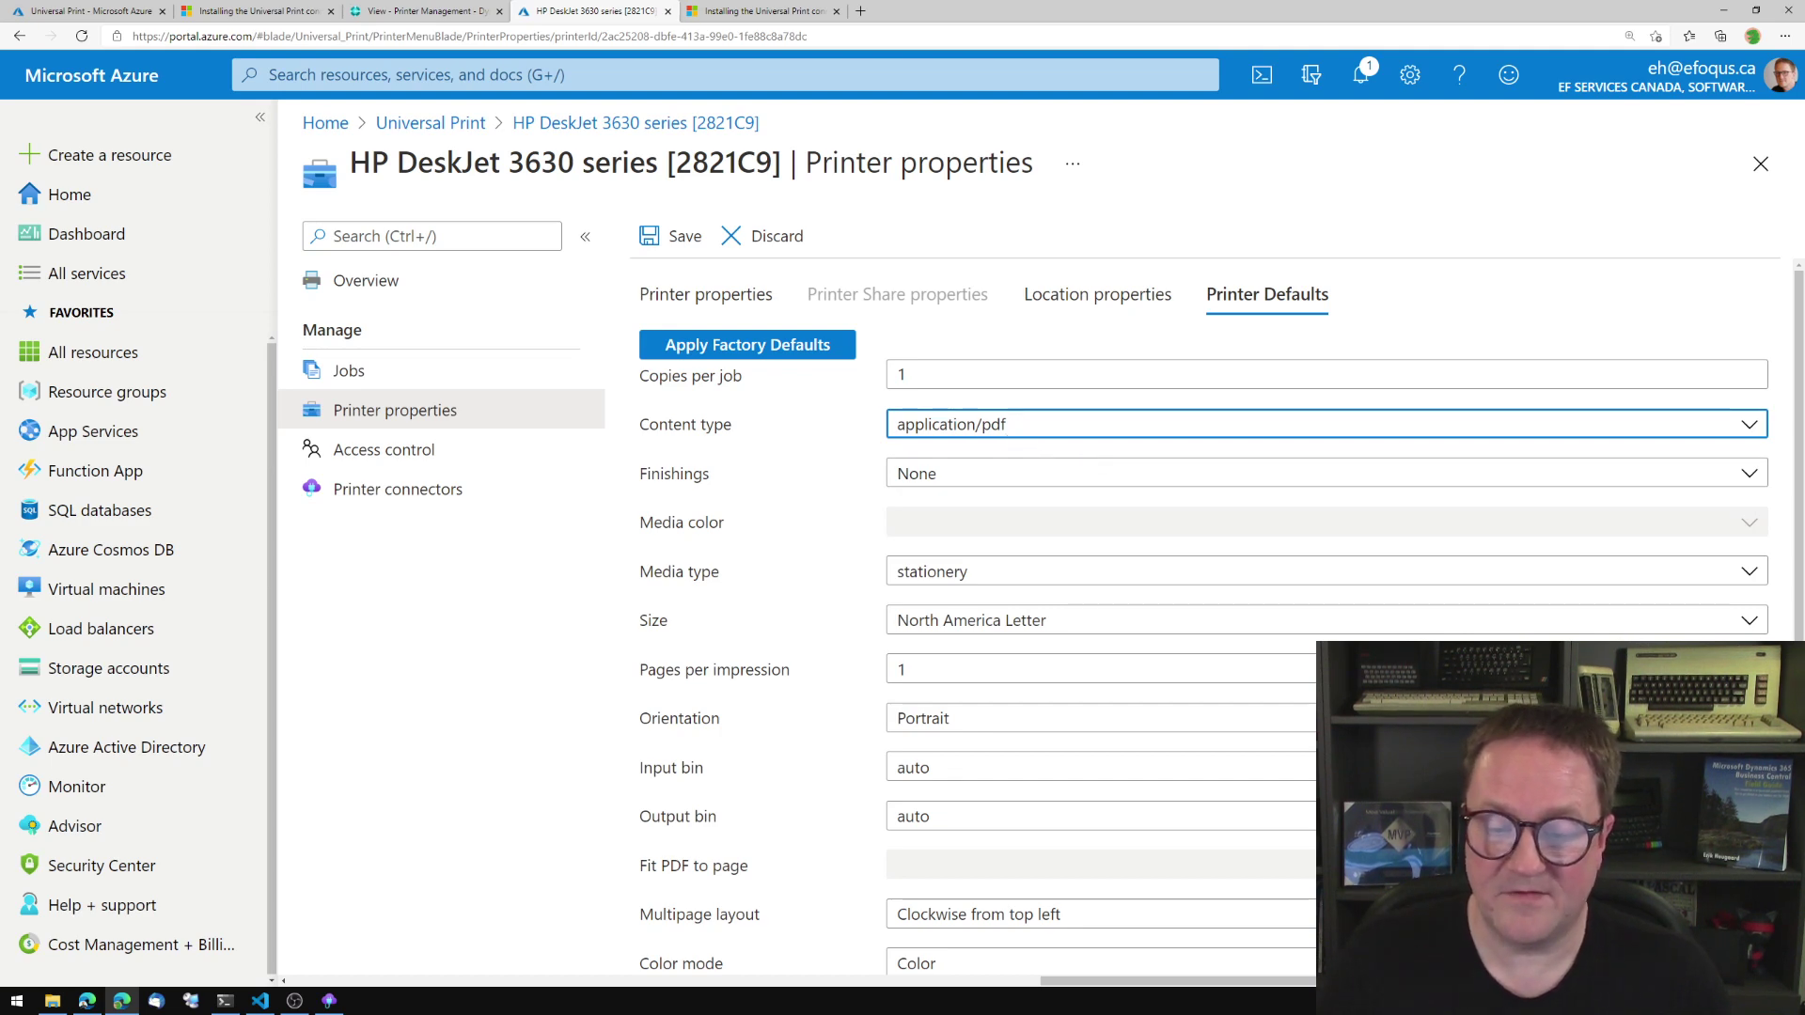
key(alt+Tab)
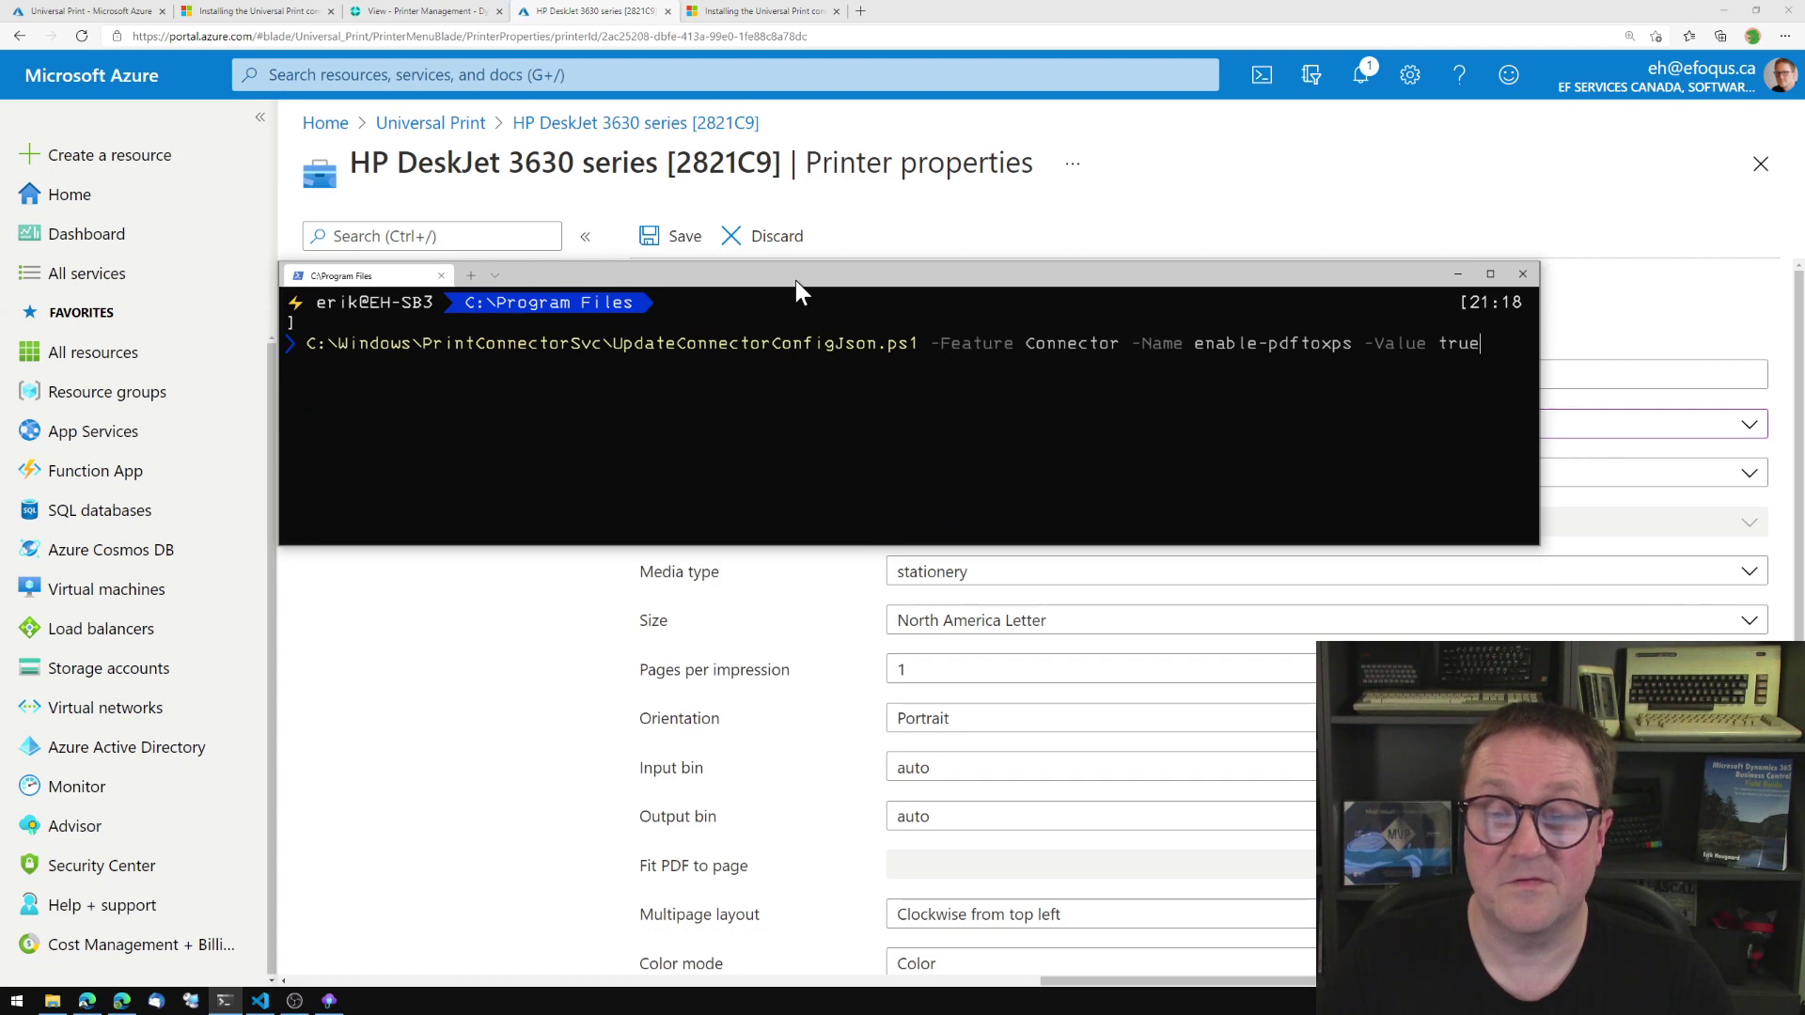
key(alt+Tab)
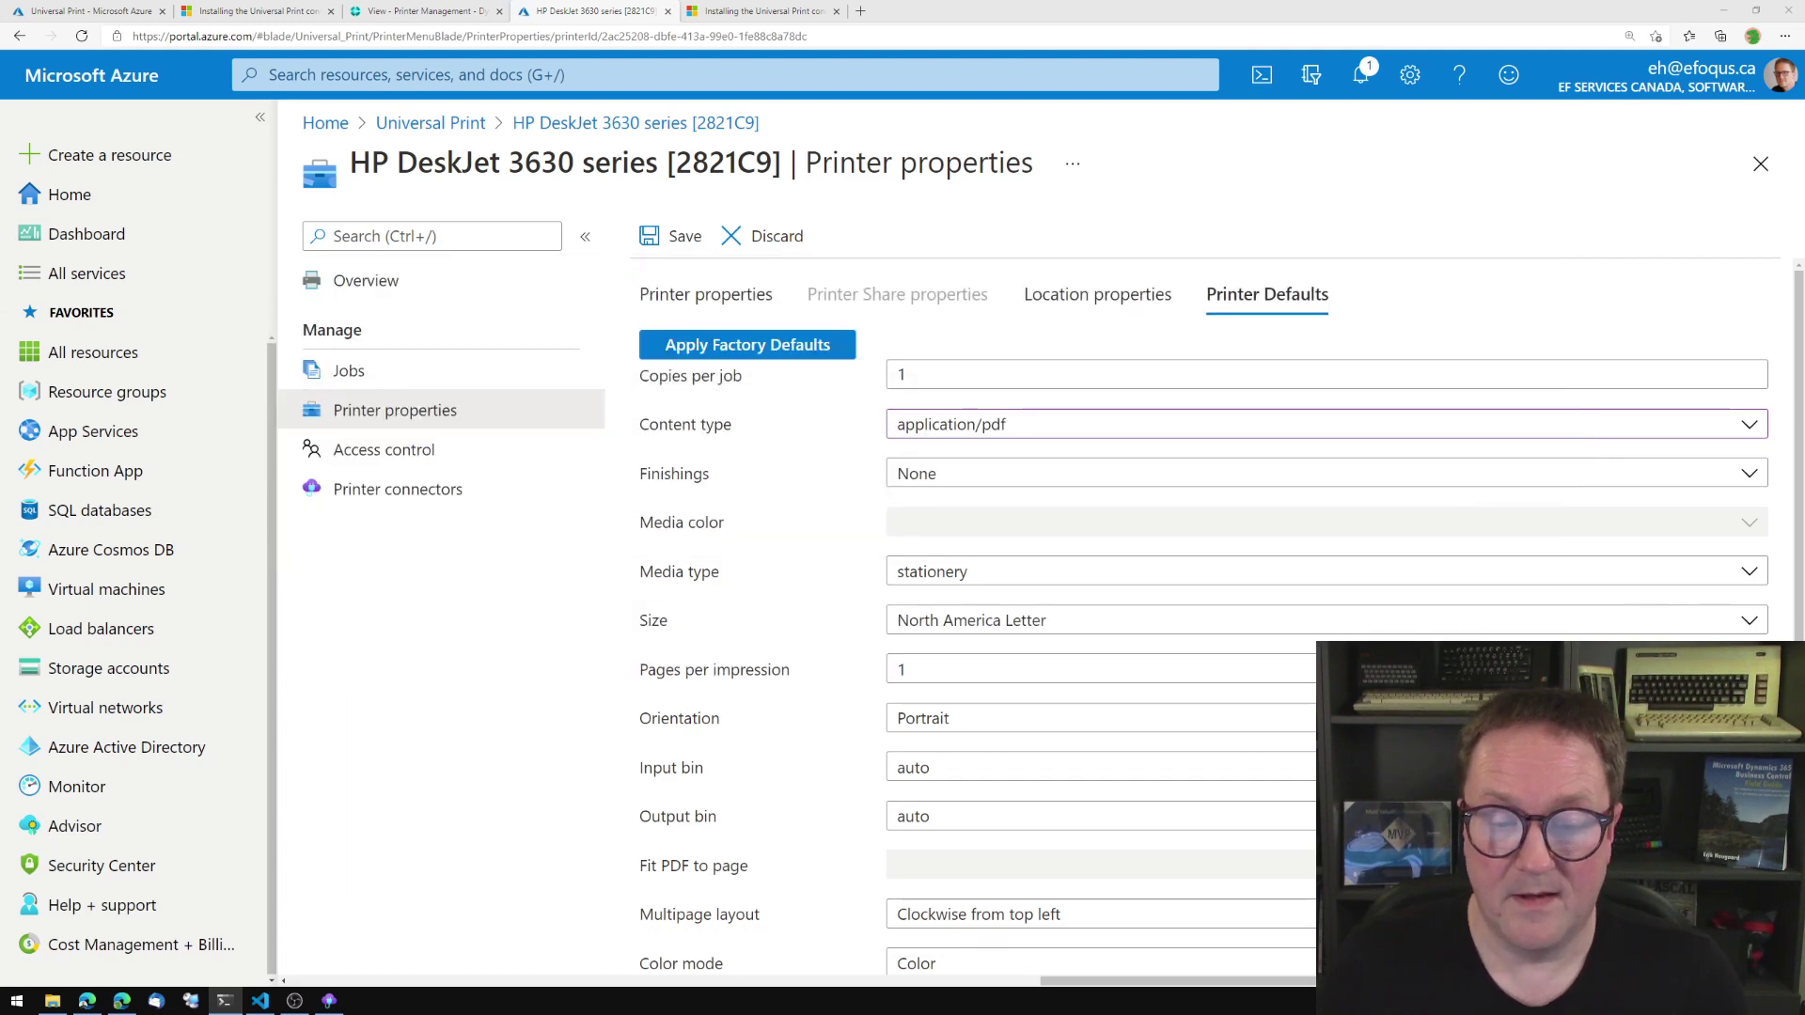
click(679, 240)
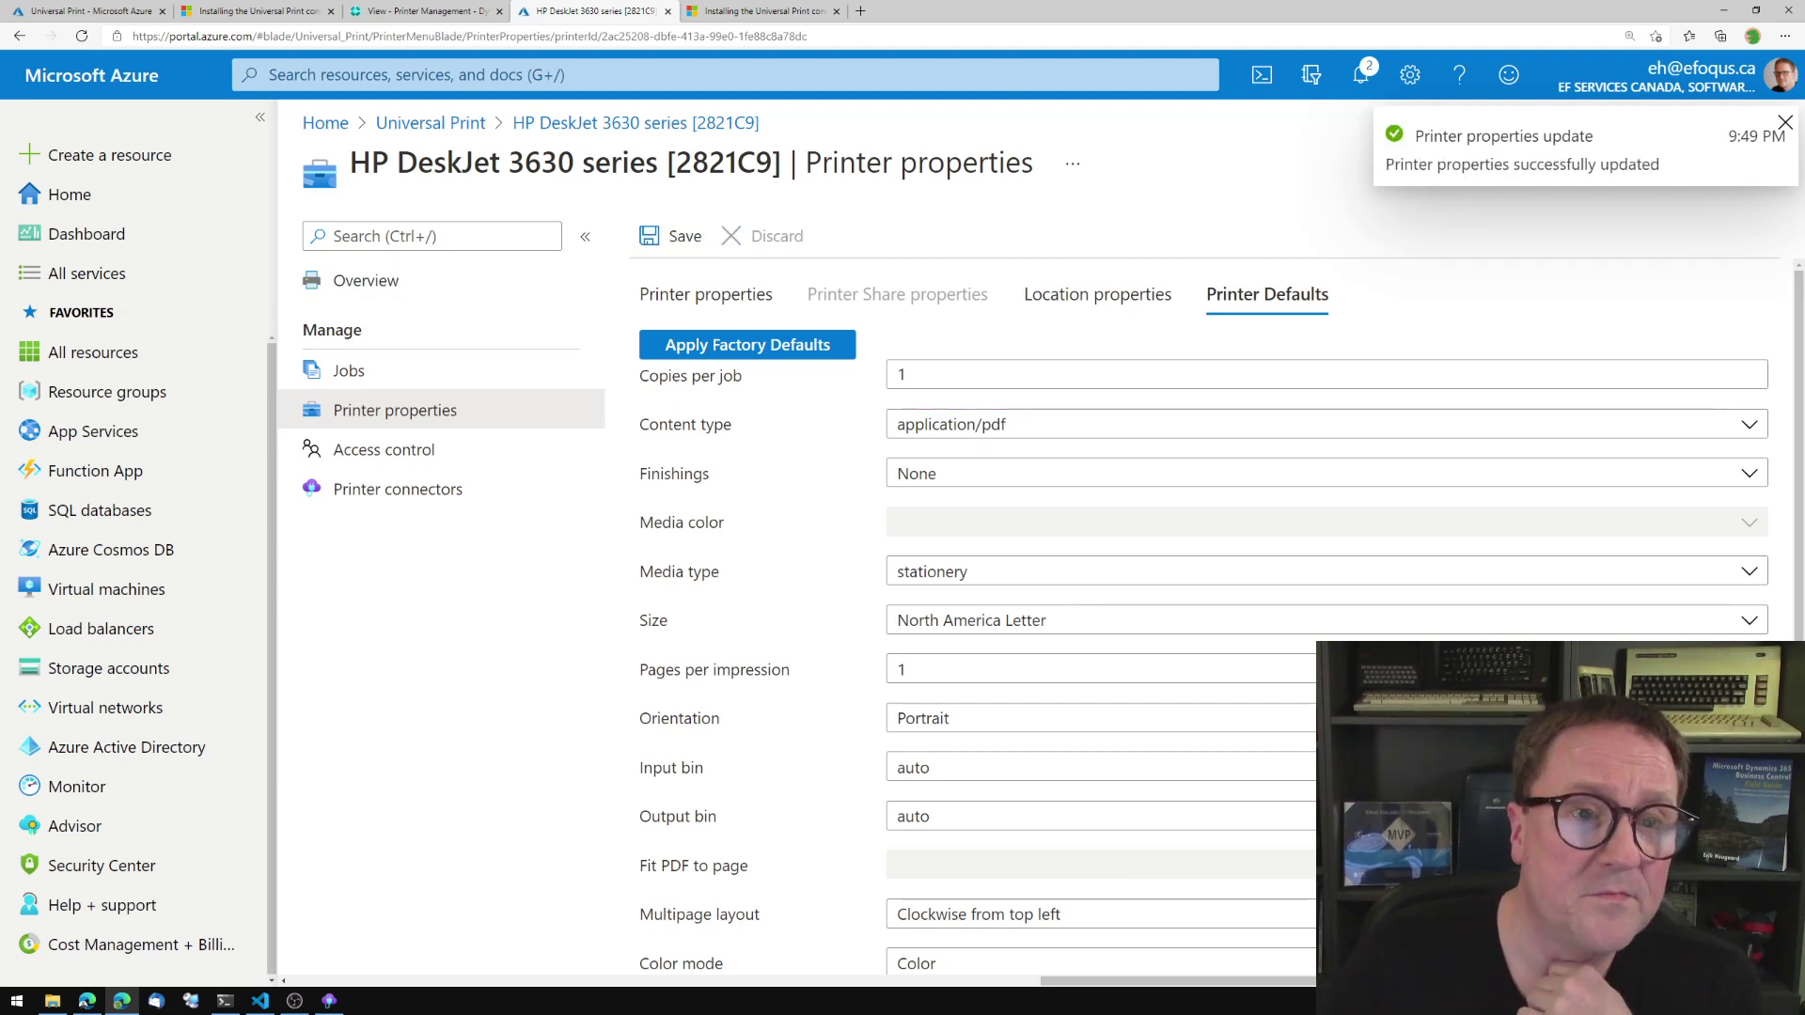
Return to the Universal Print overview lists and check the printer shares and the registered connectors.
click(406, 122)
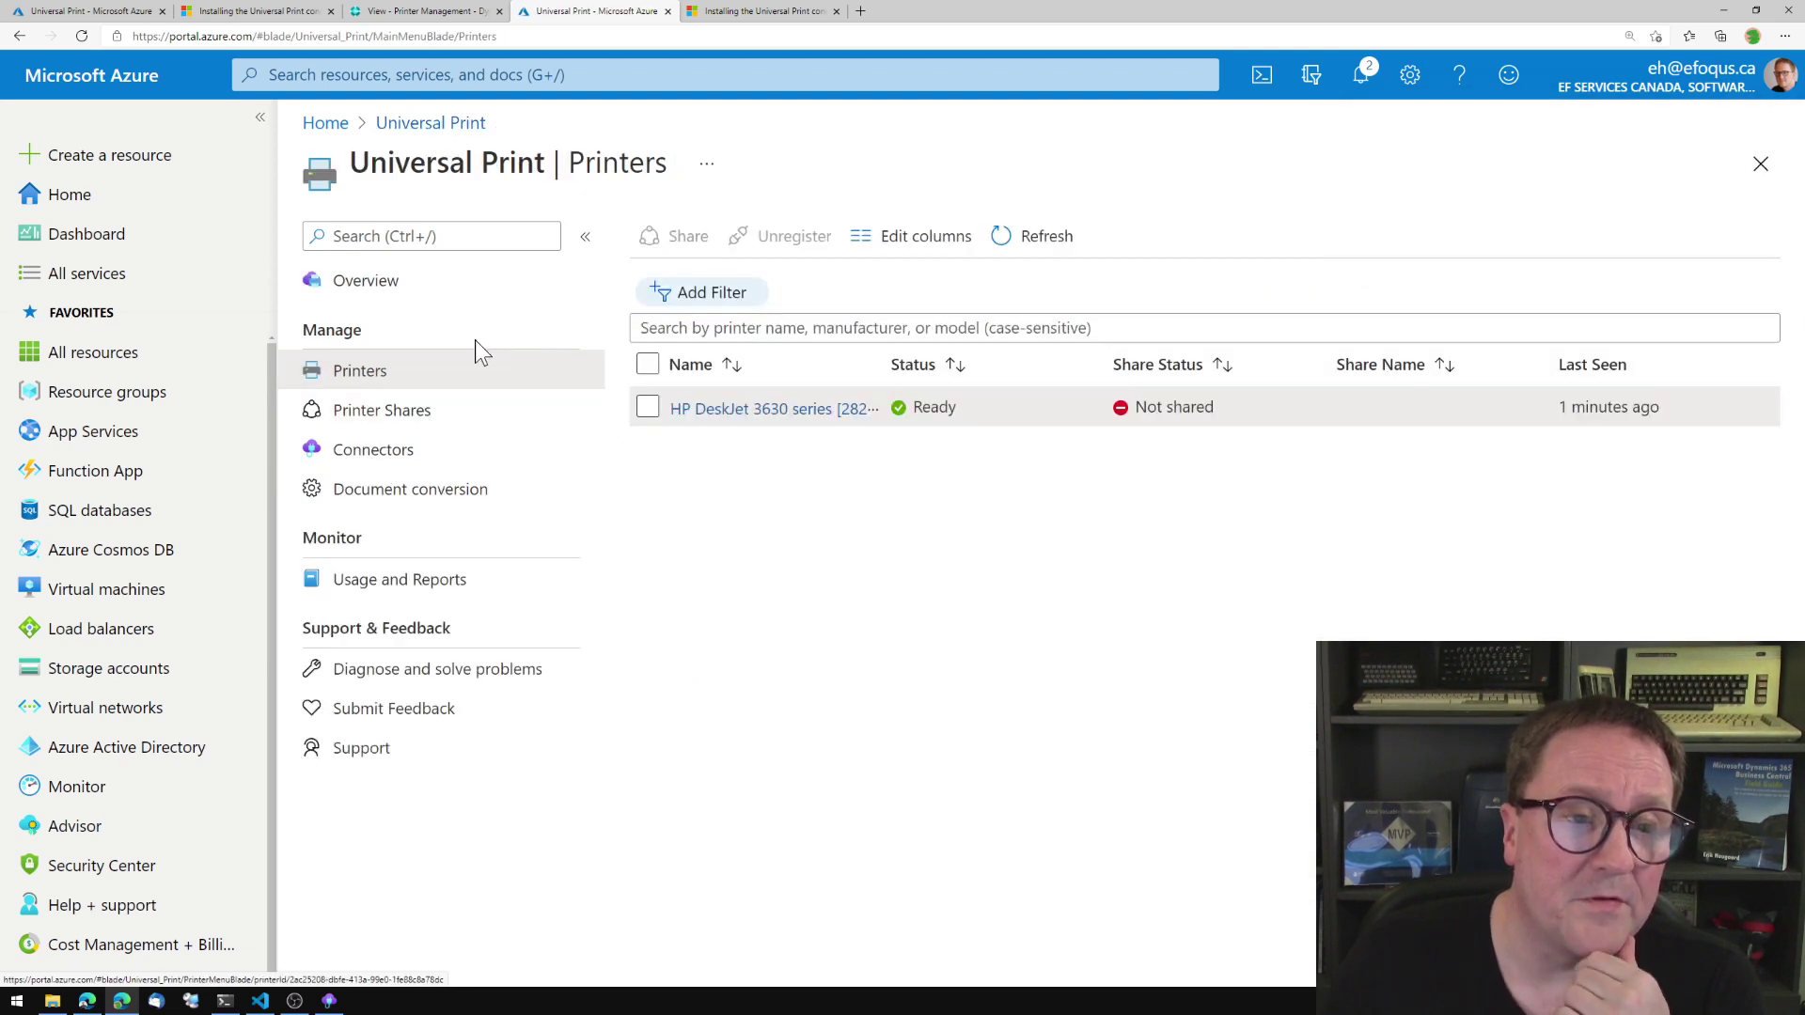
click(376, 415)
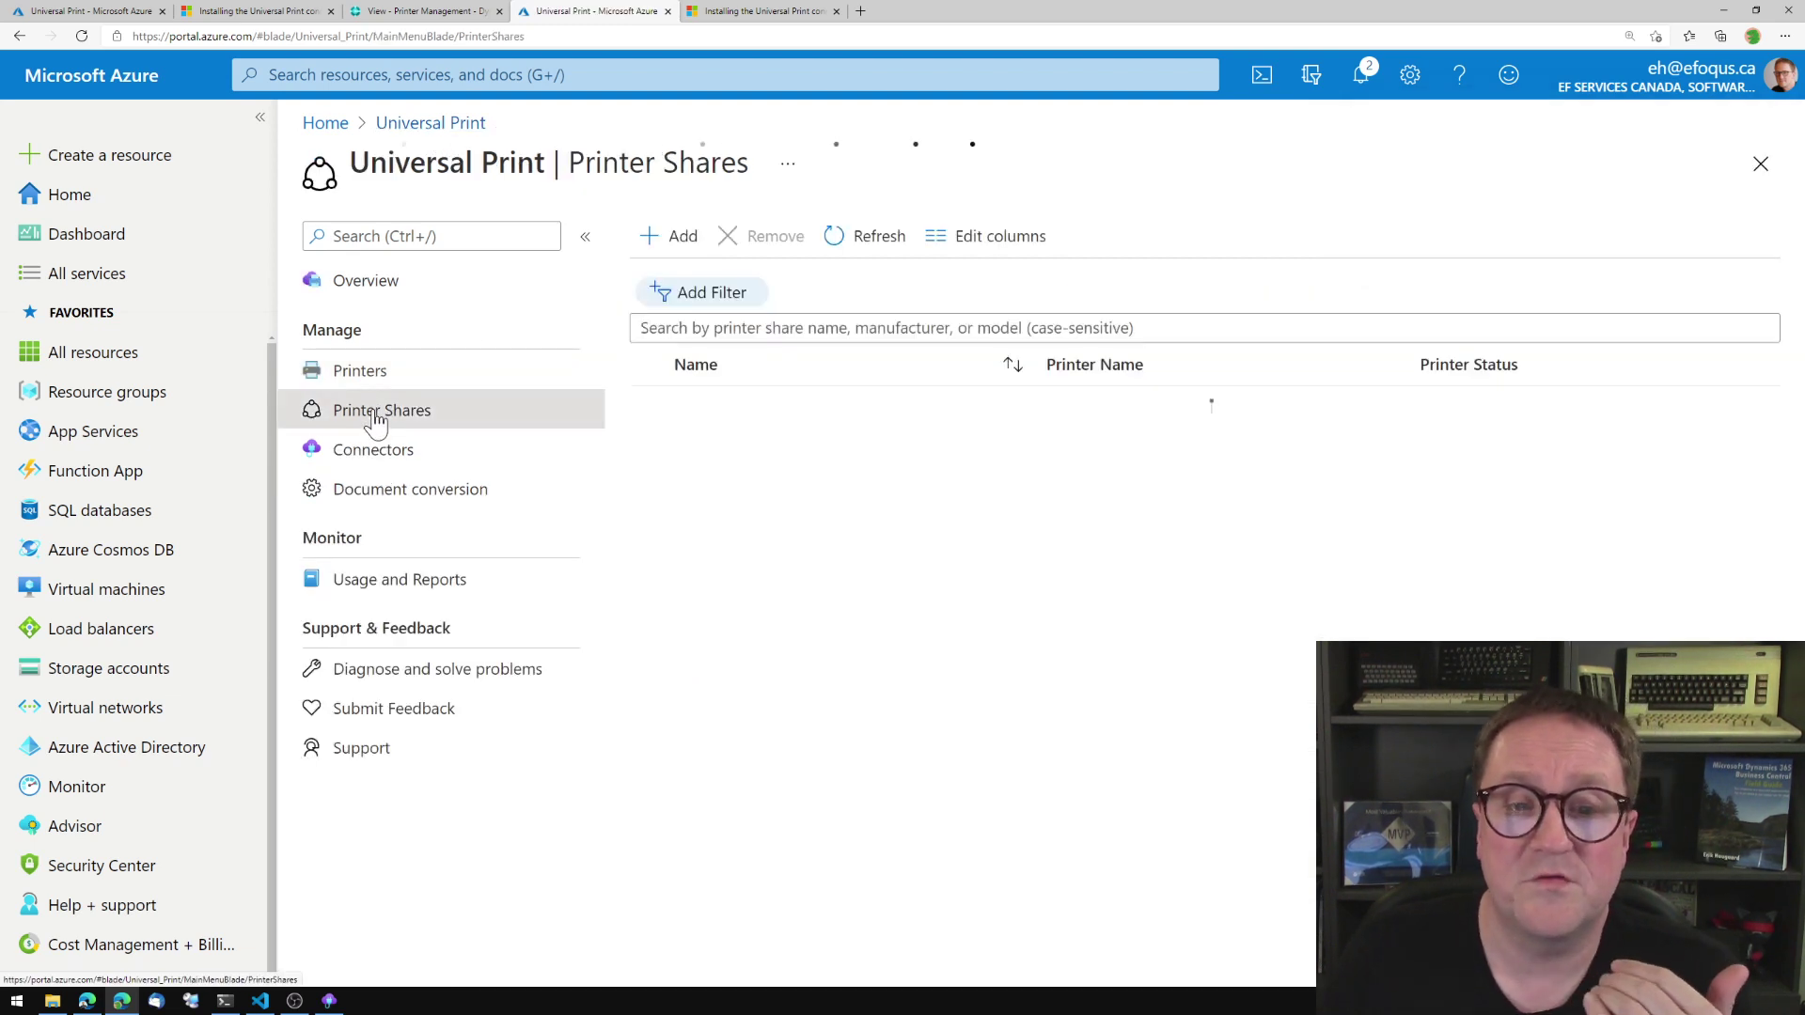
click(402, 456)
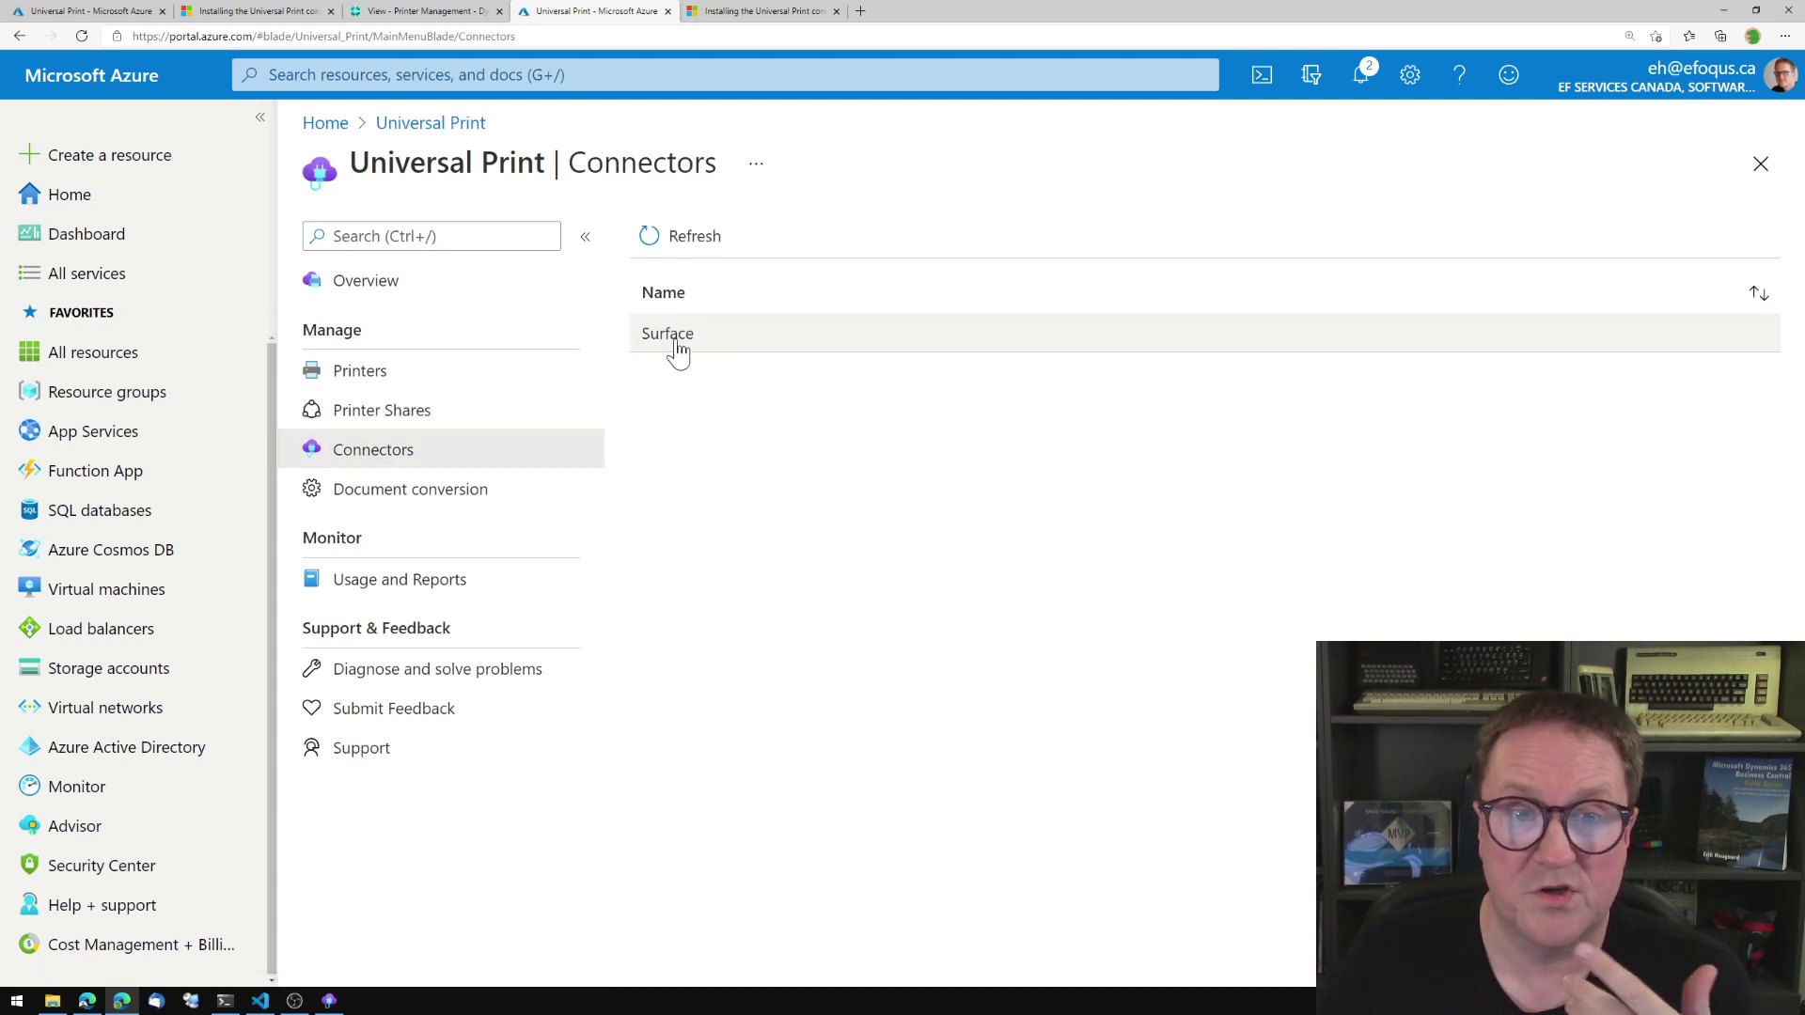
Share the HP DeskJet 3630 series printer and check it under the printer shares.
click(374, 376)
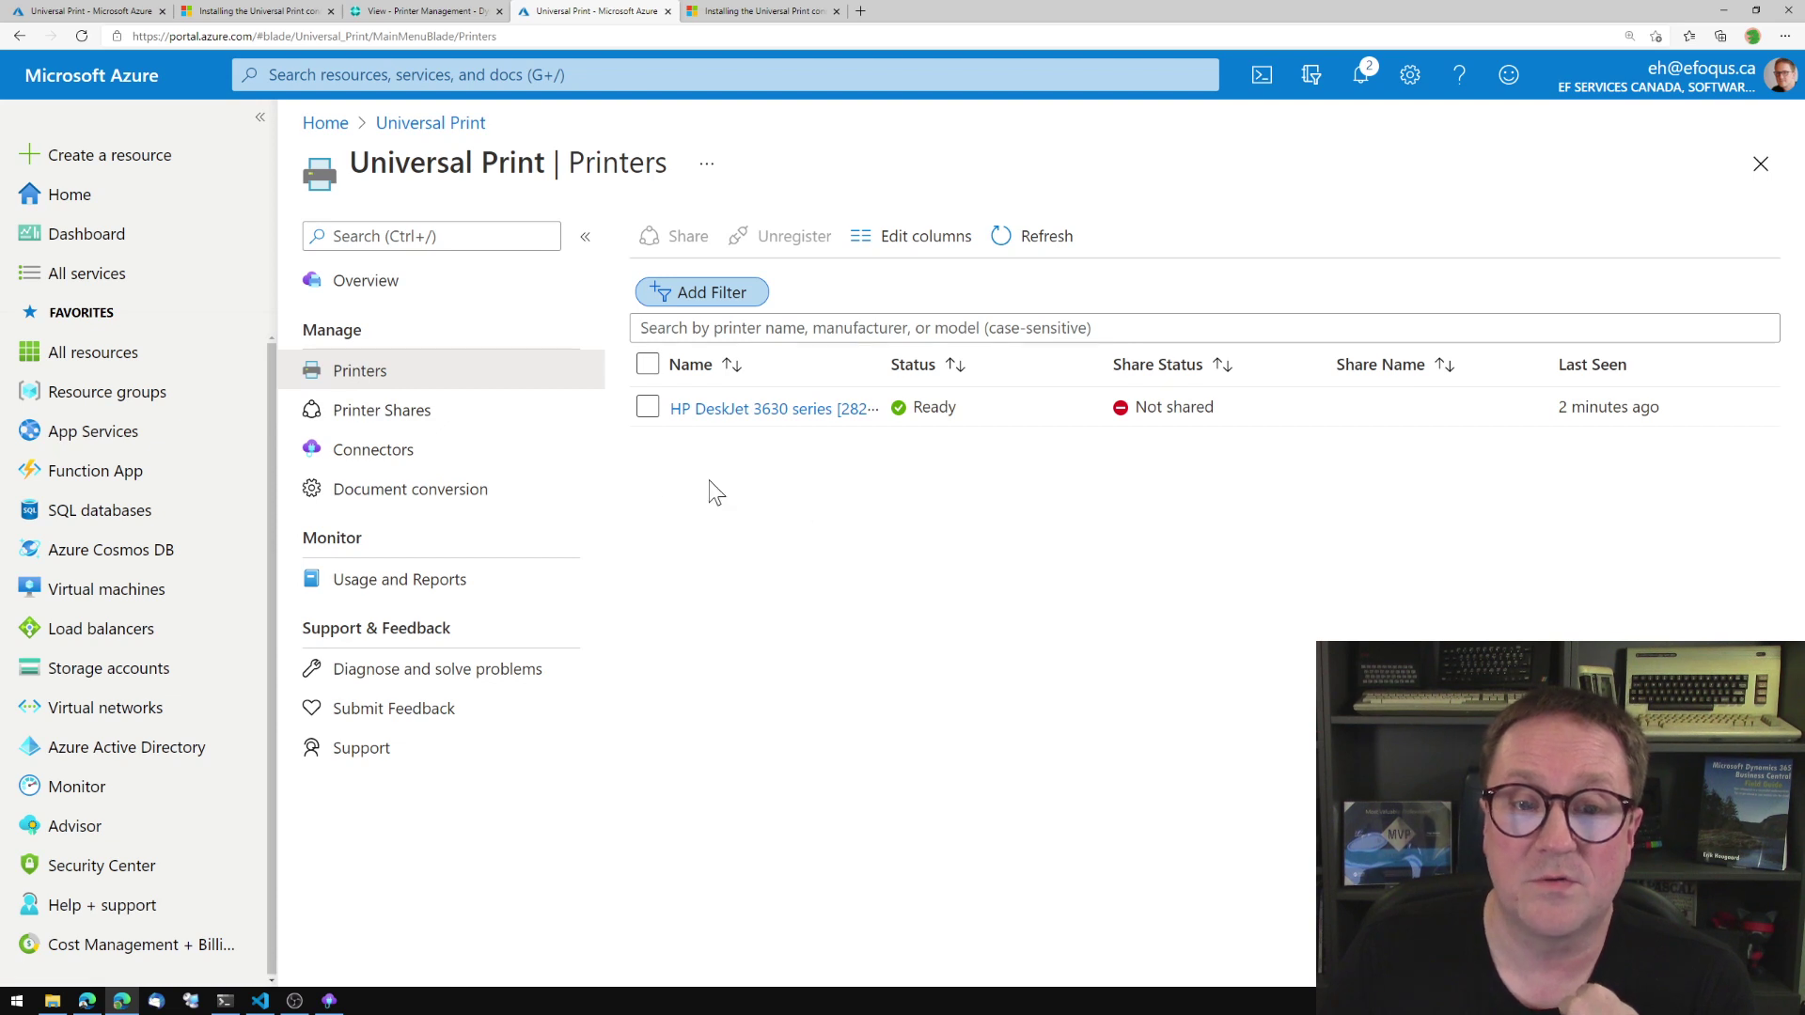
click(647, 409)
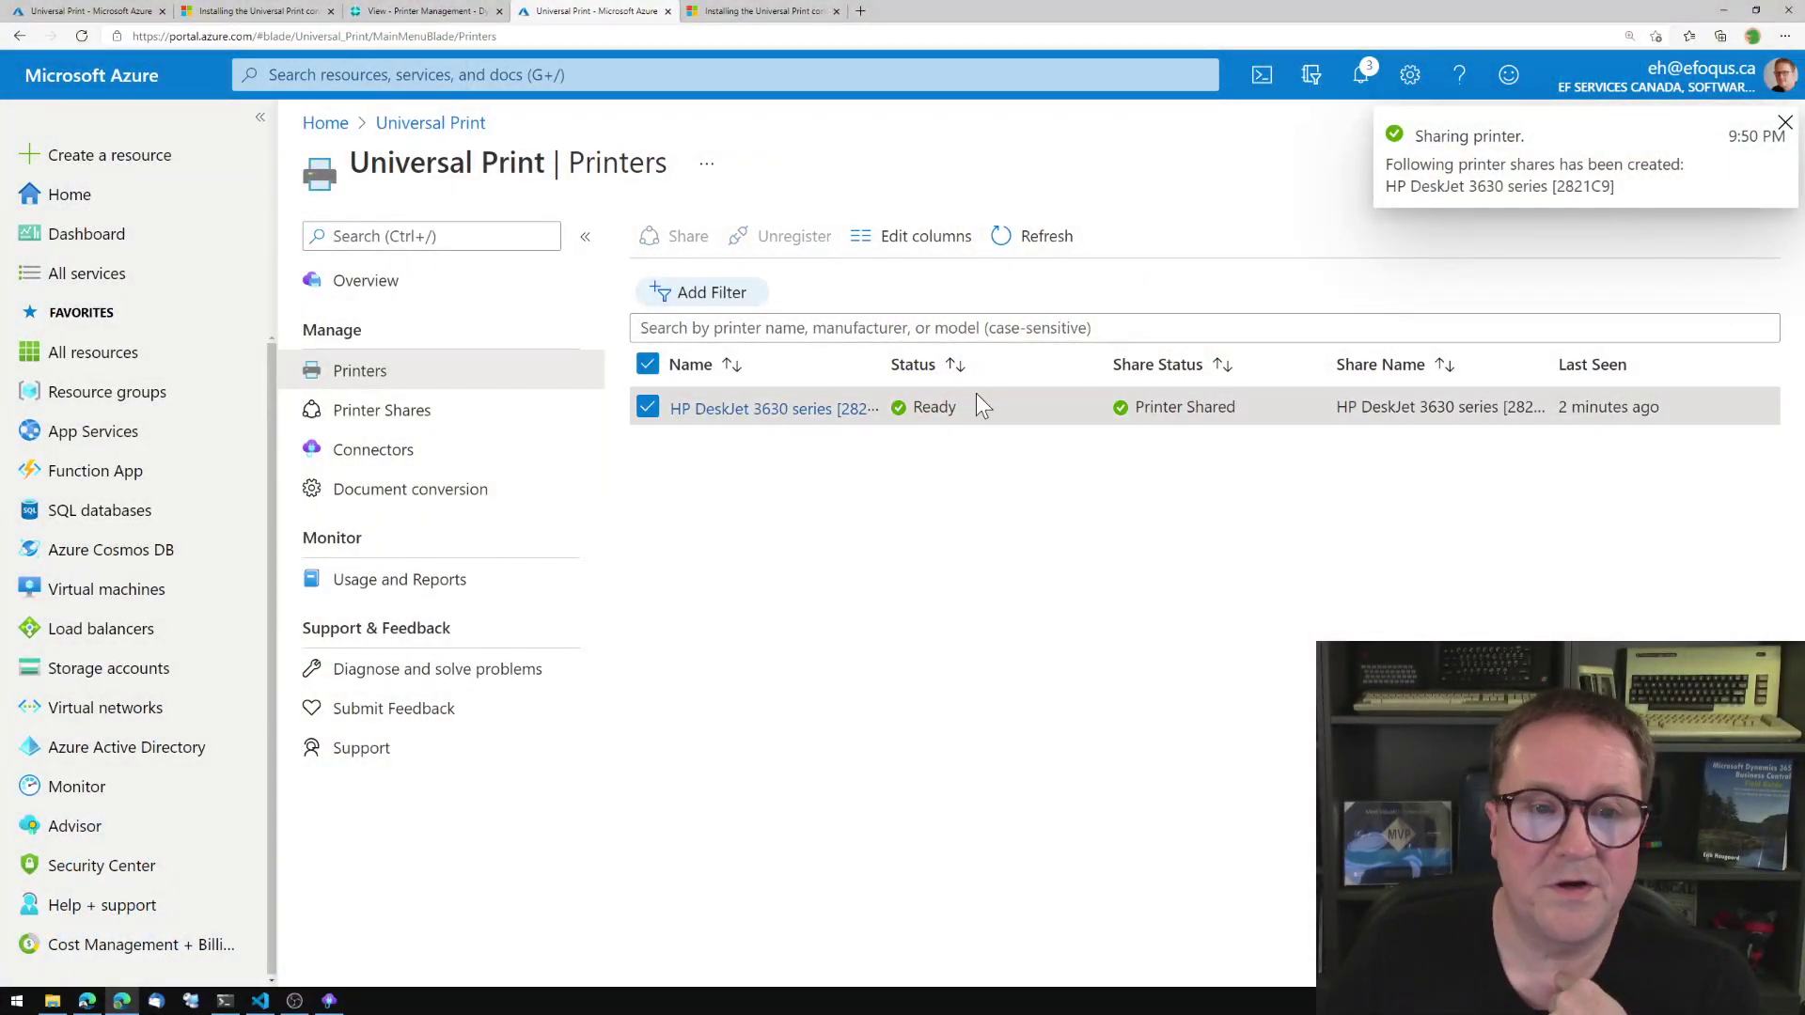
click(395, 413)
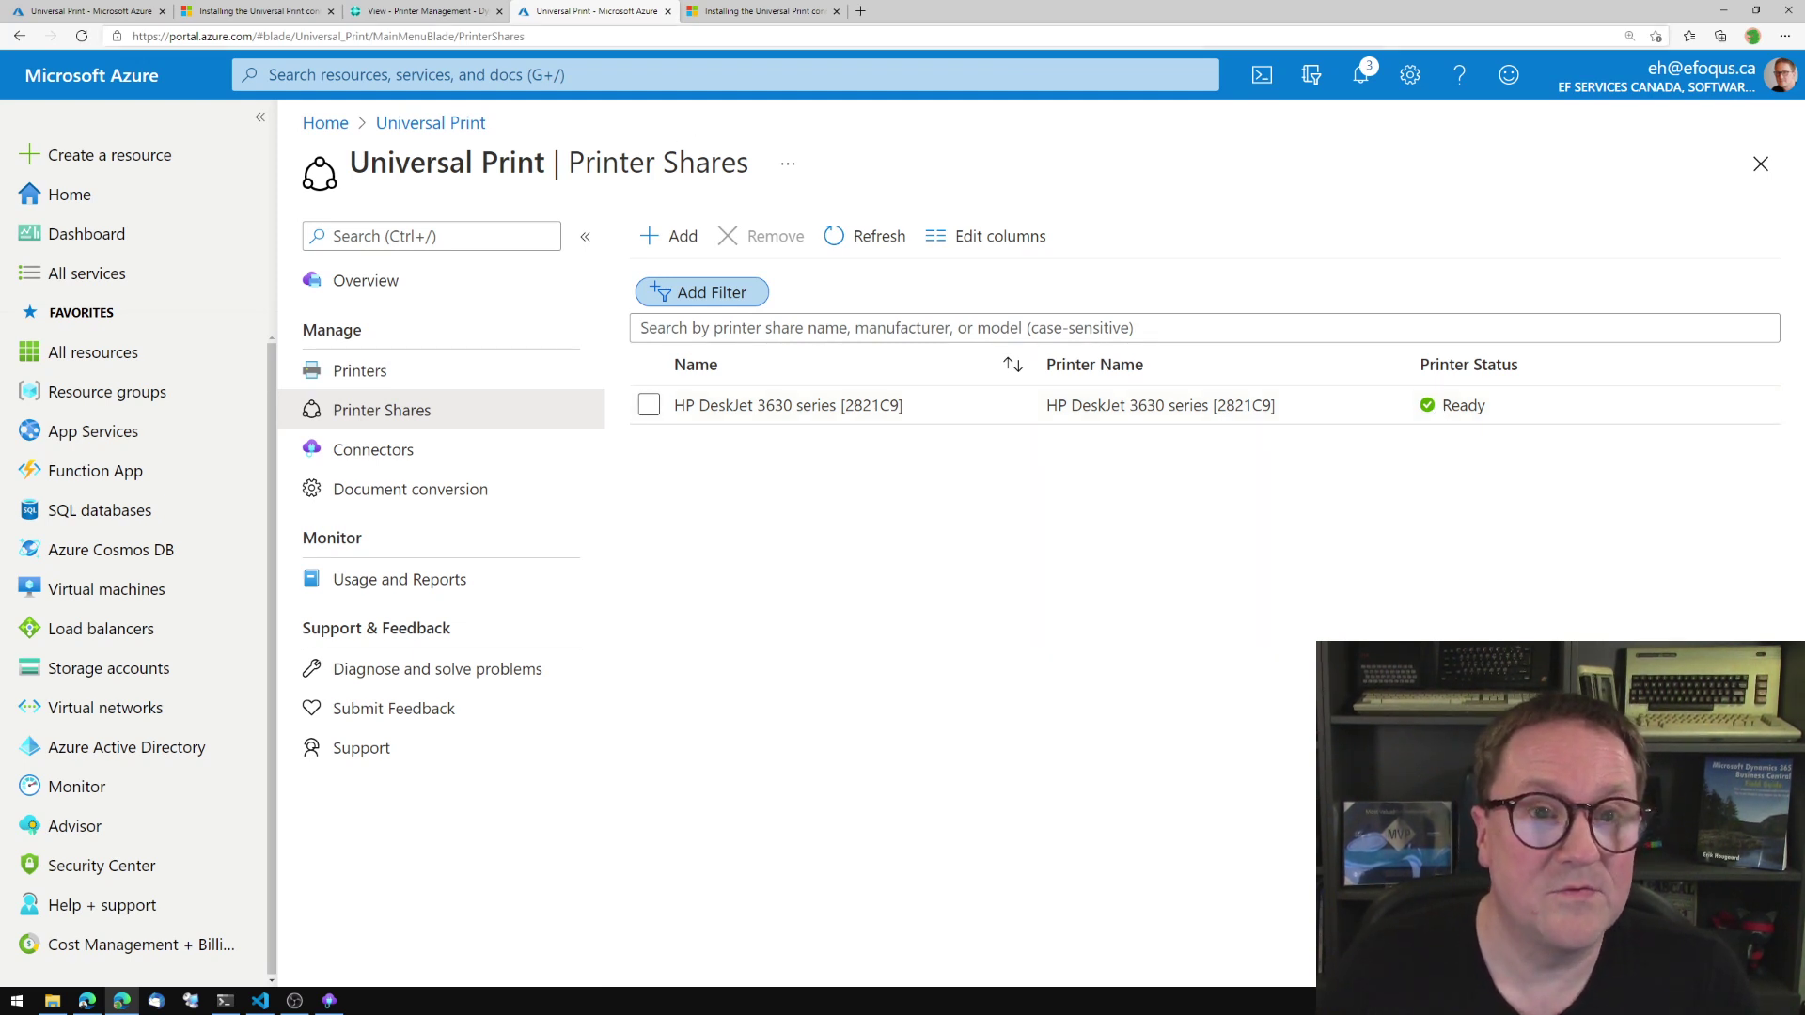
Return to Printer Management in Business Central and add all shared Universal Print printers through the setup wizard.
click(99, 13)
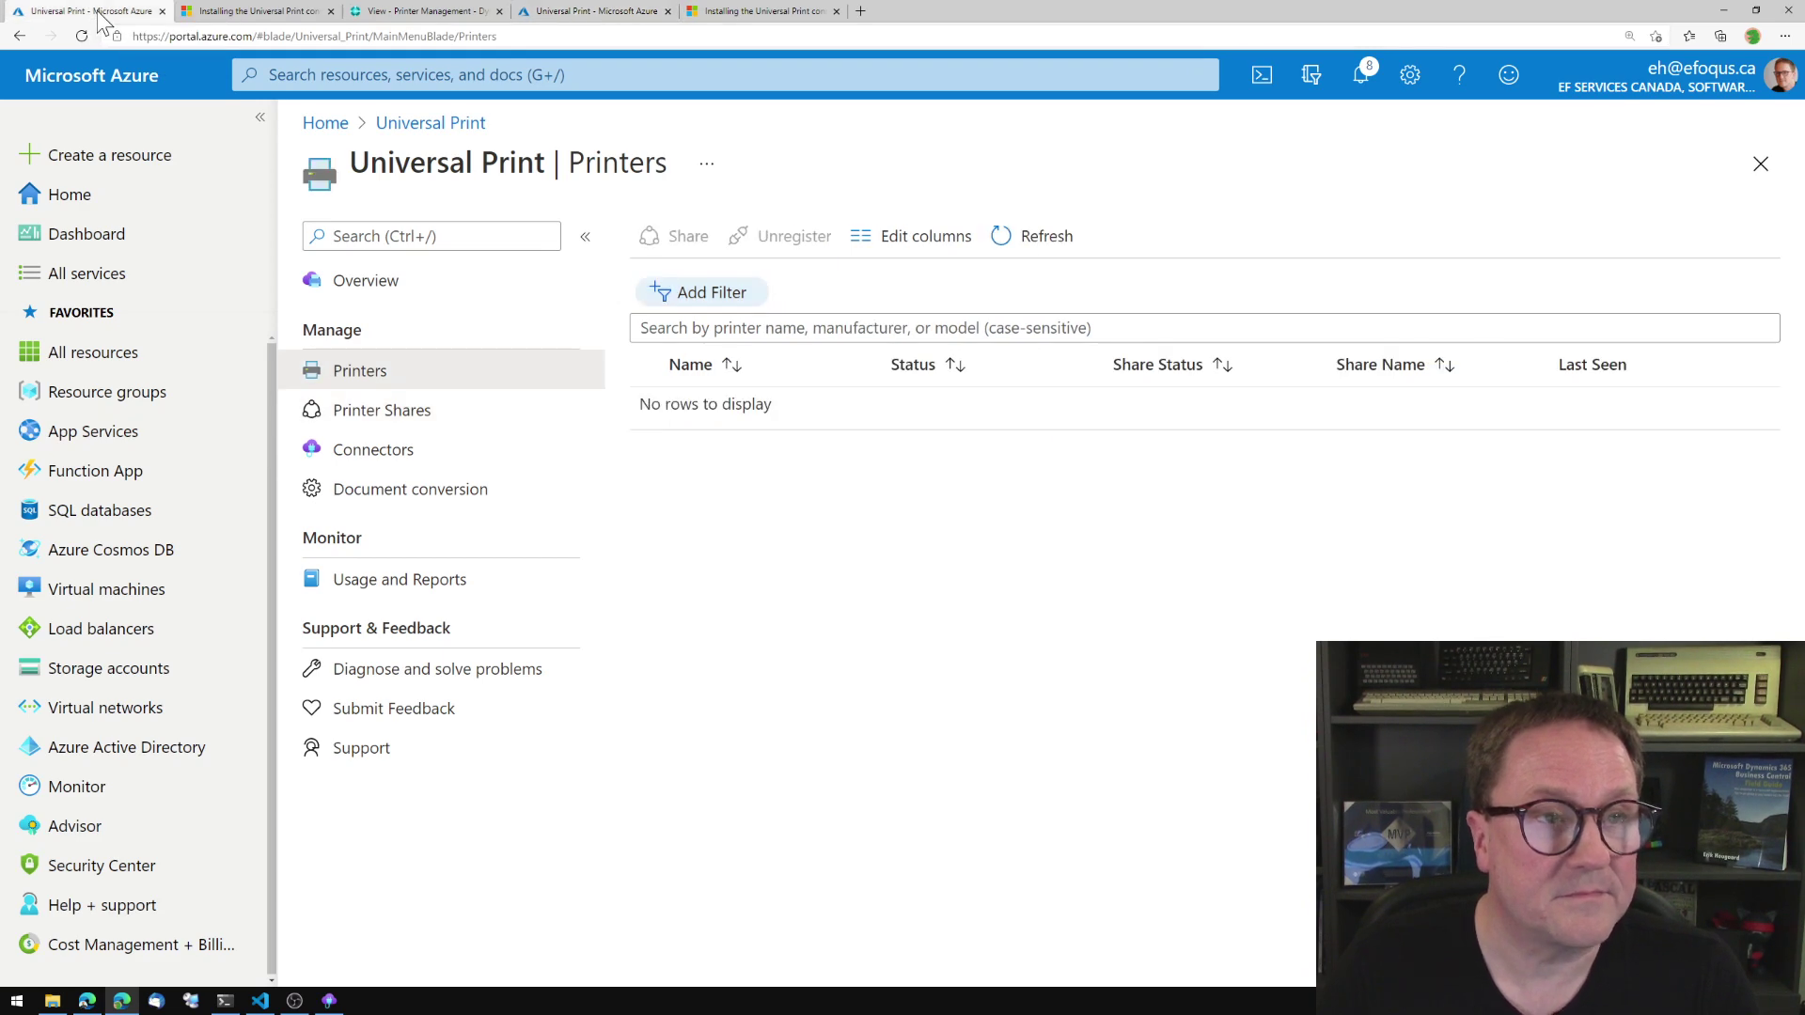
click(430, 13)
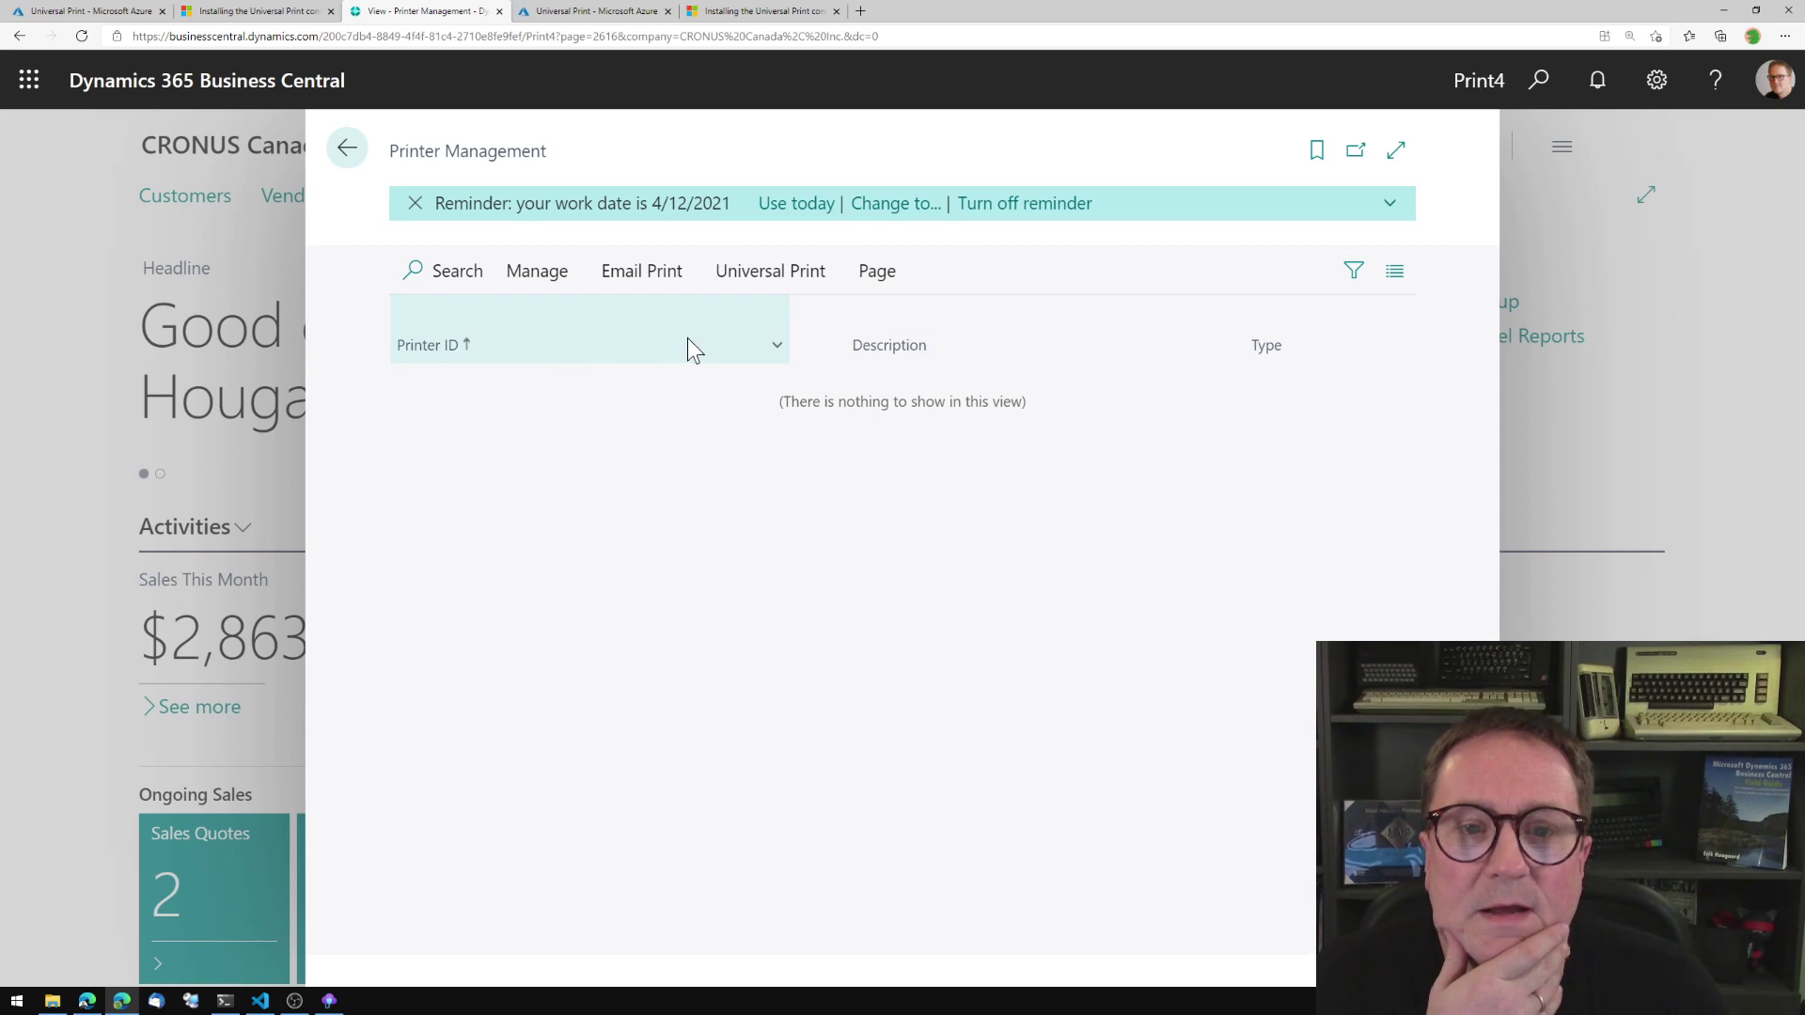
click(764, 279)
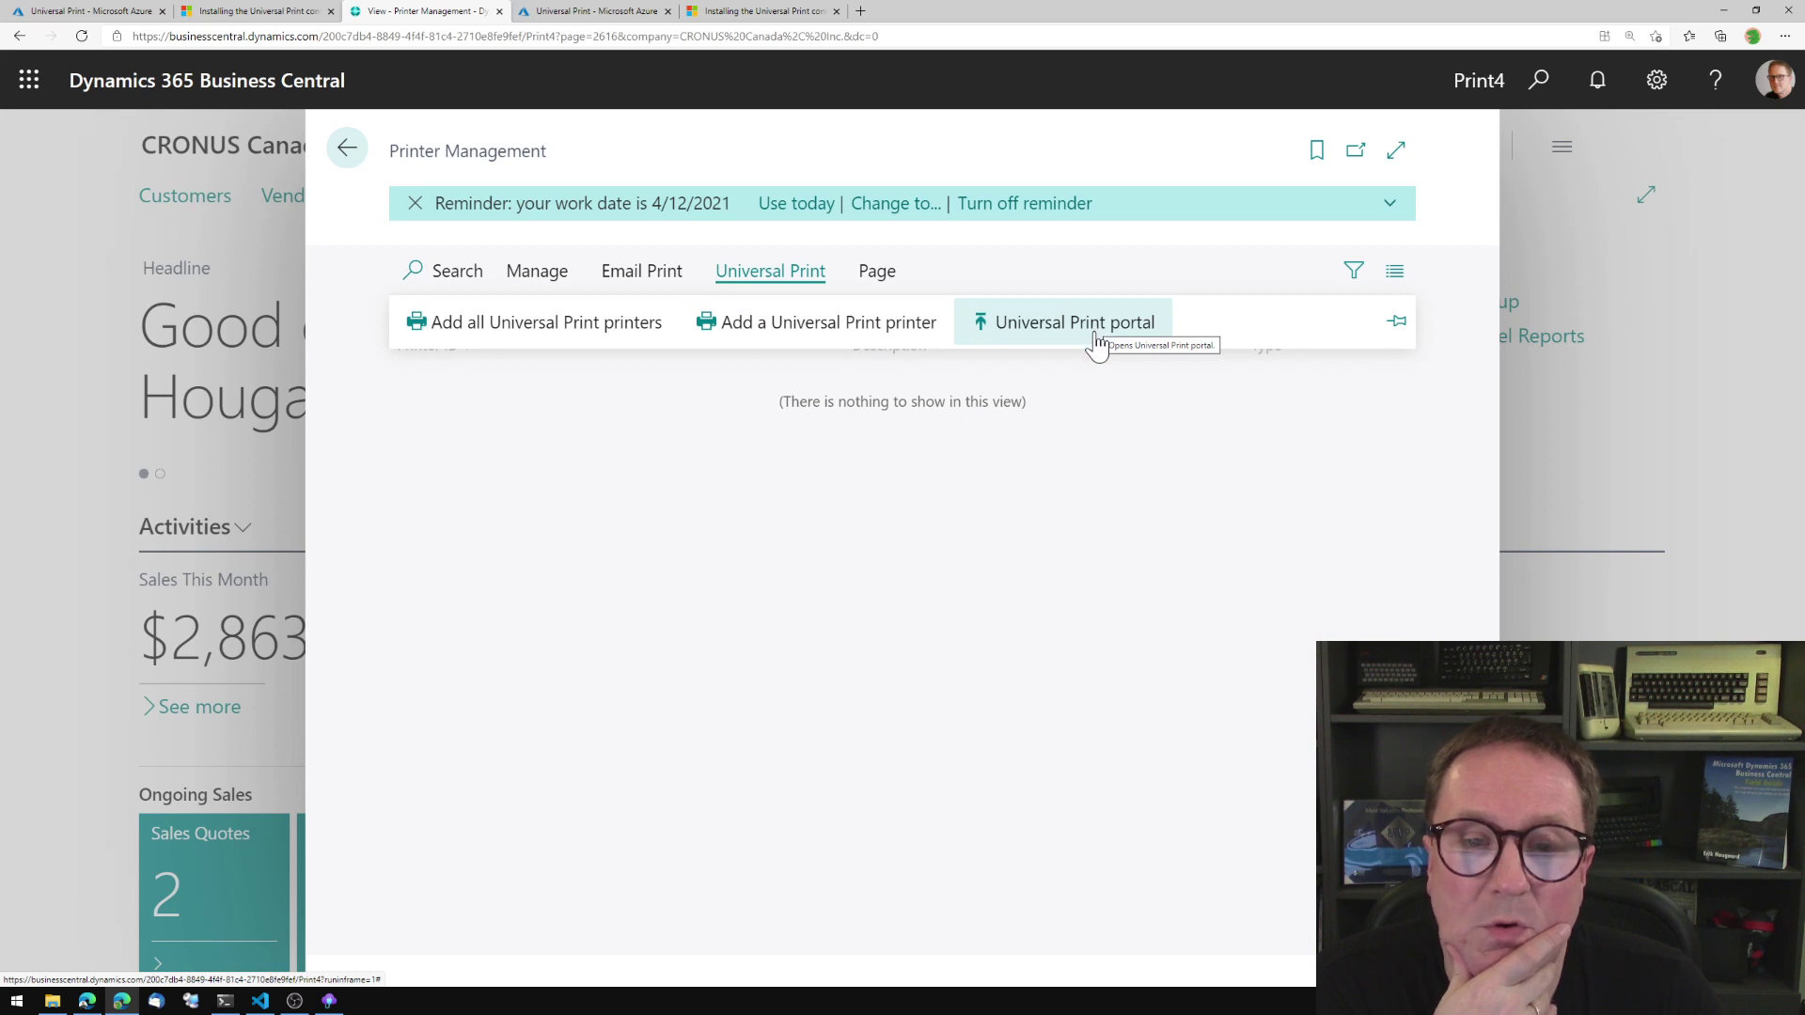
click(569, 327)
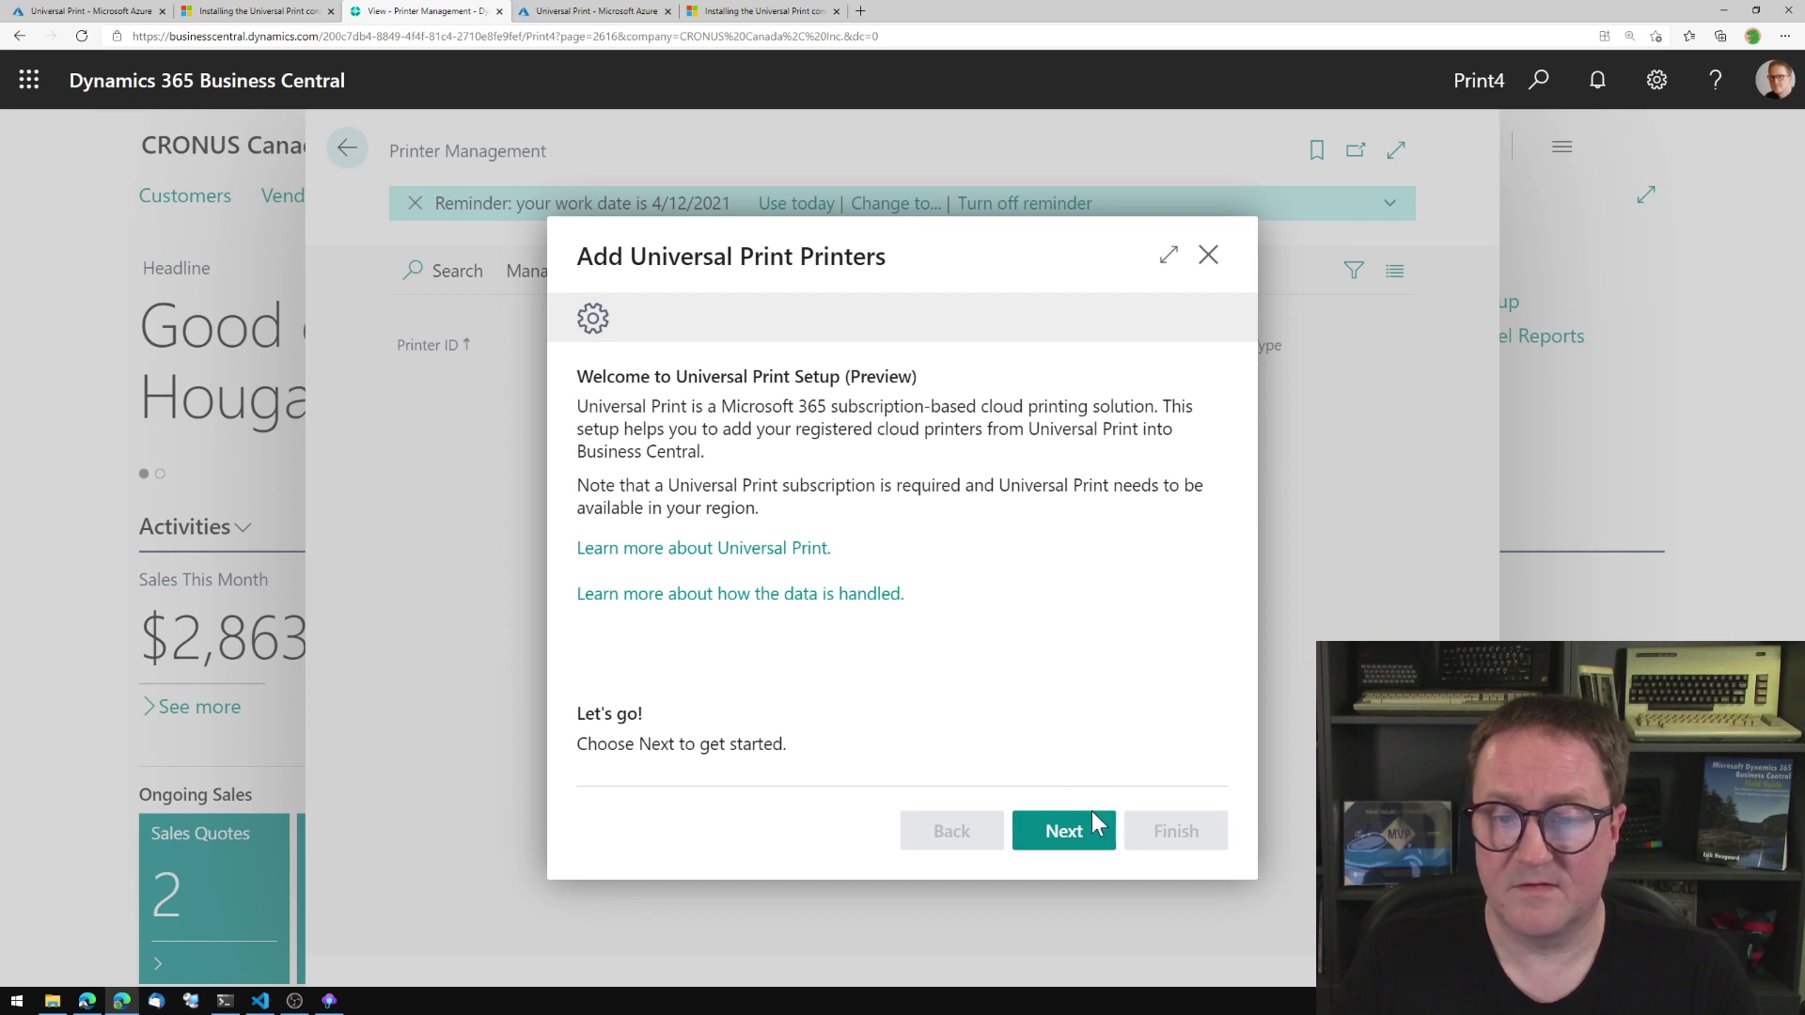
click(1065, 832)
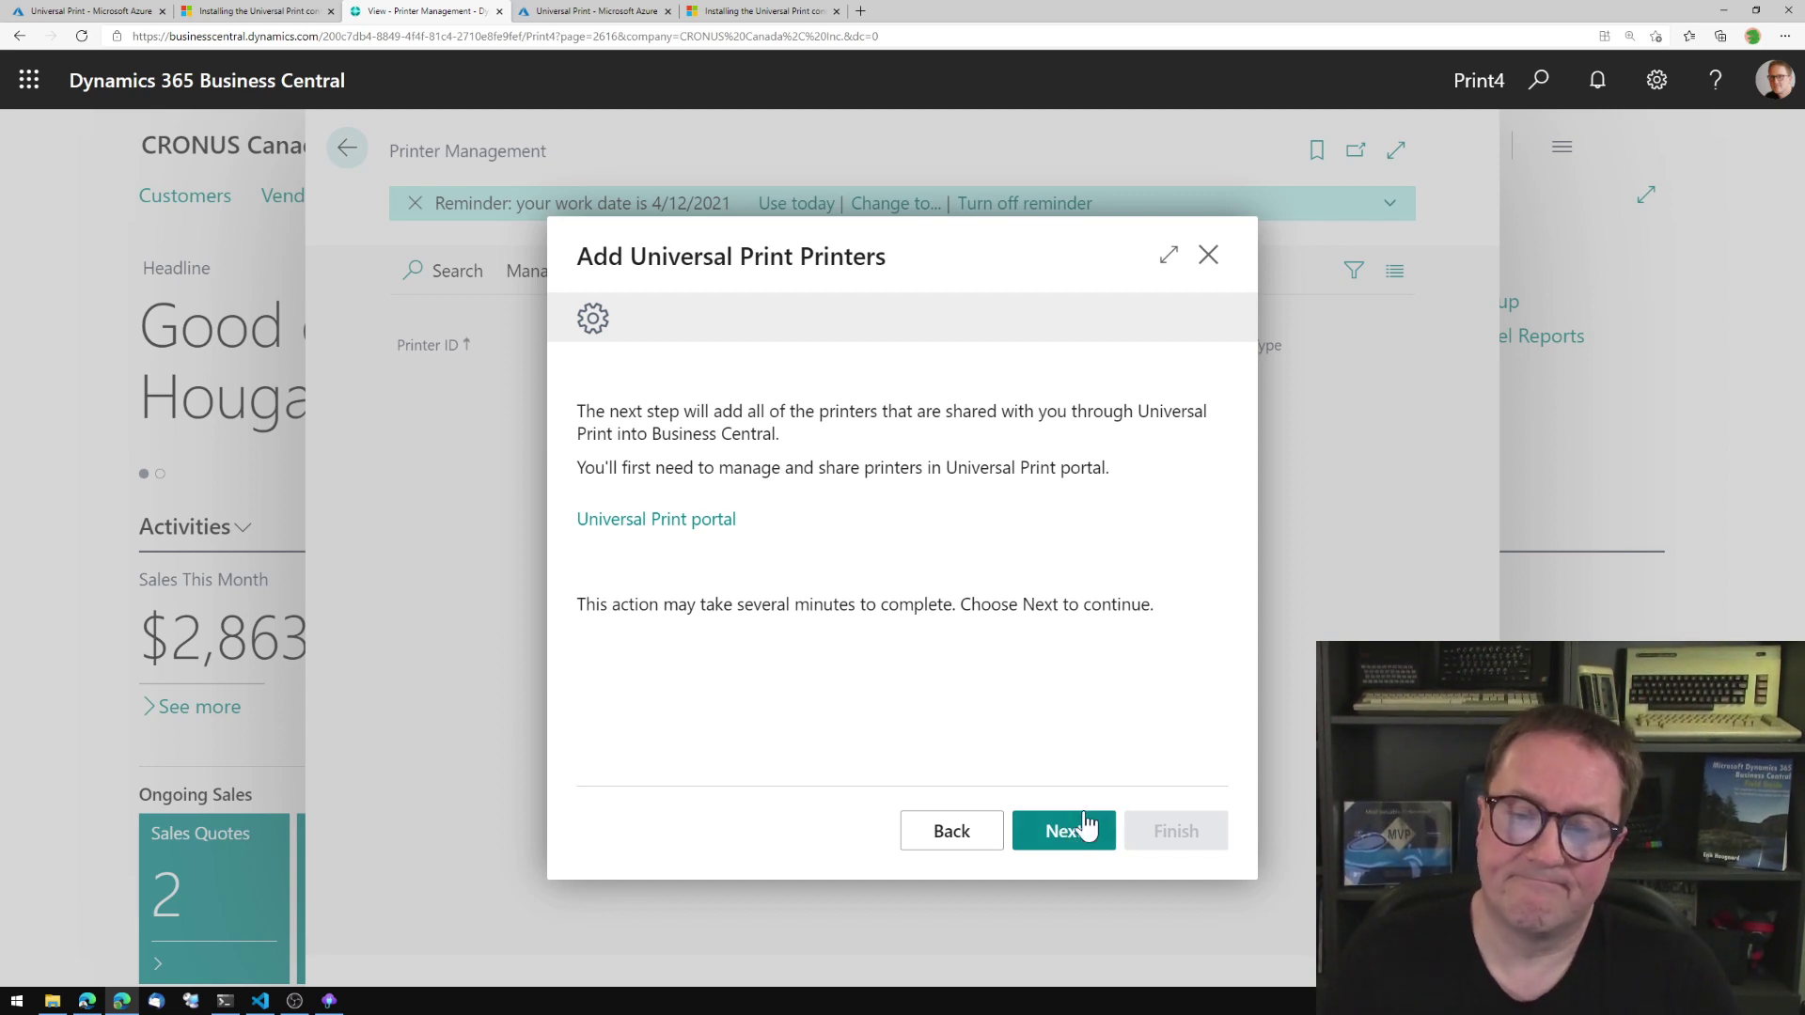
click(1050, 837)
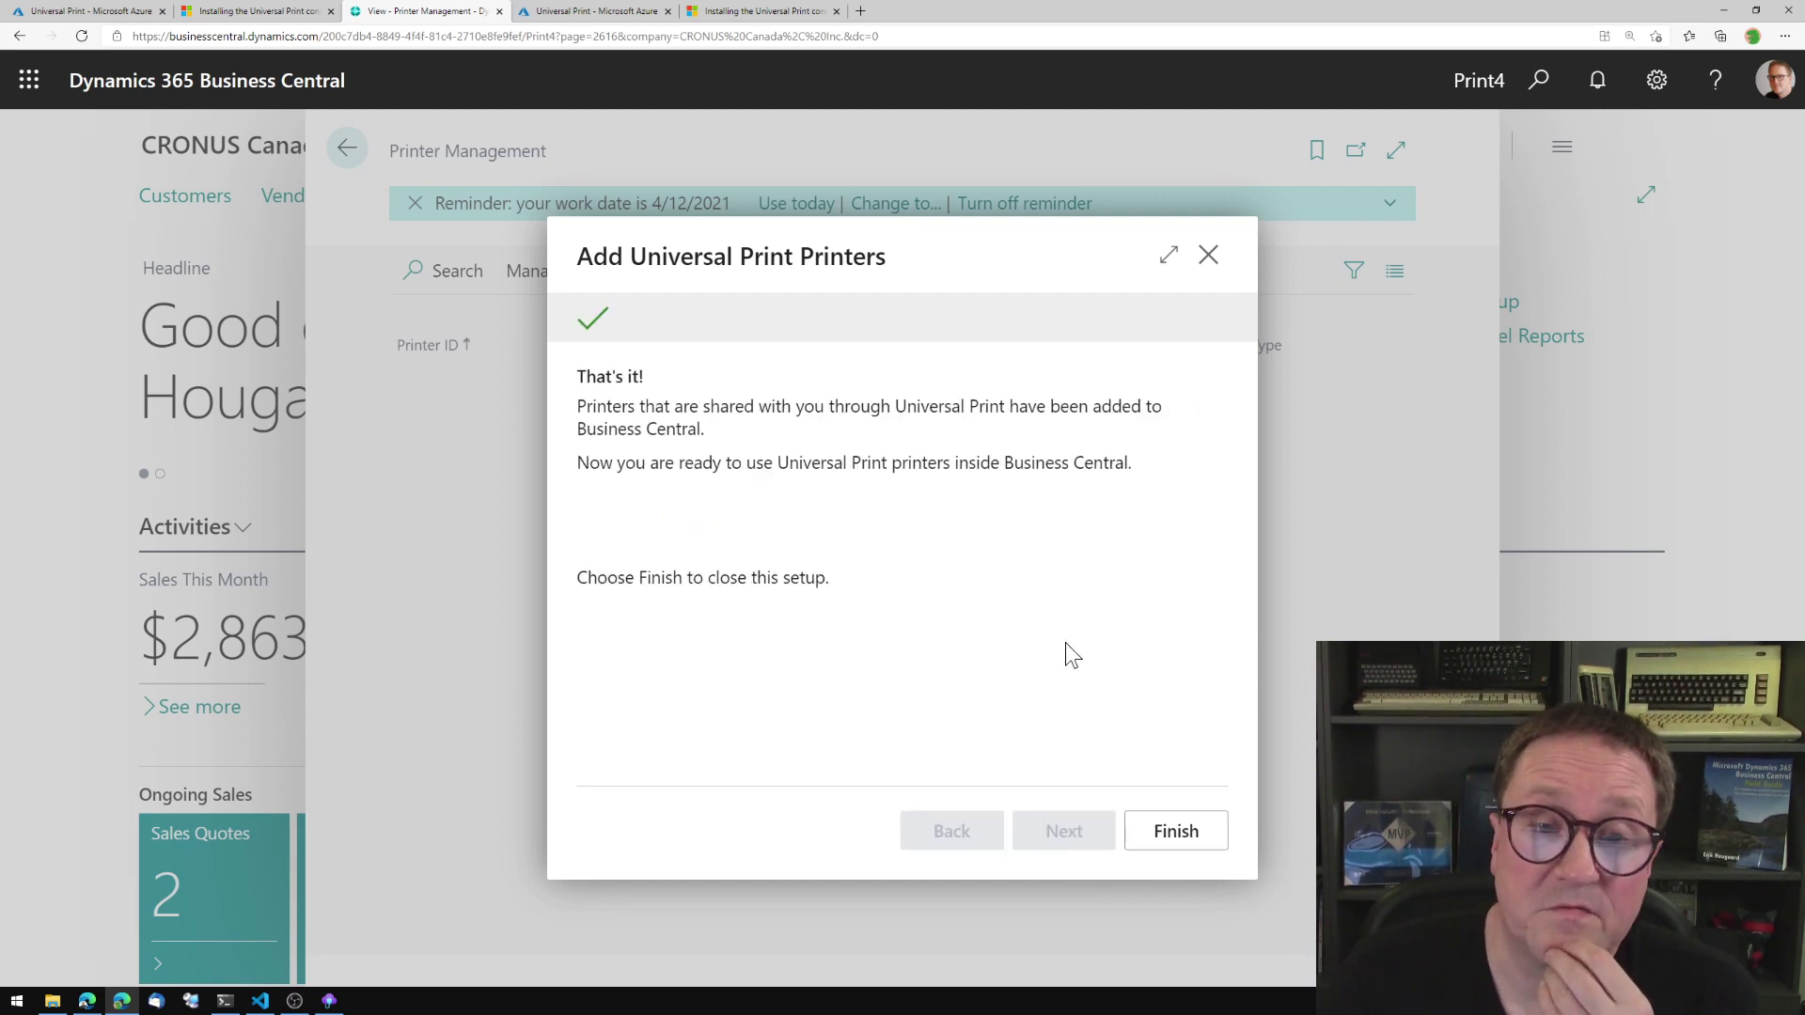
click(1162, 839)
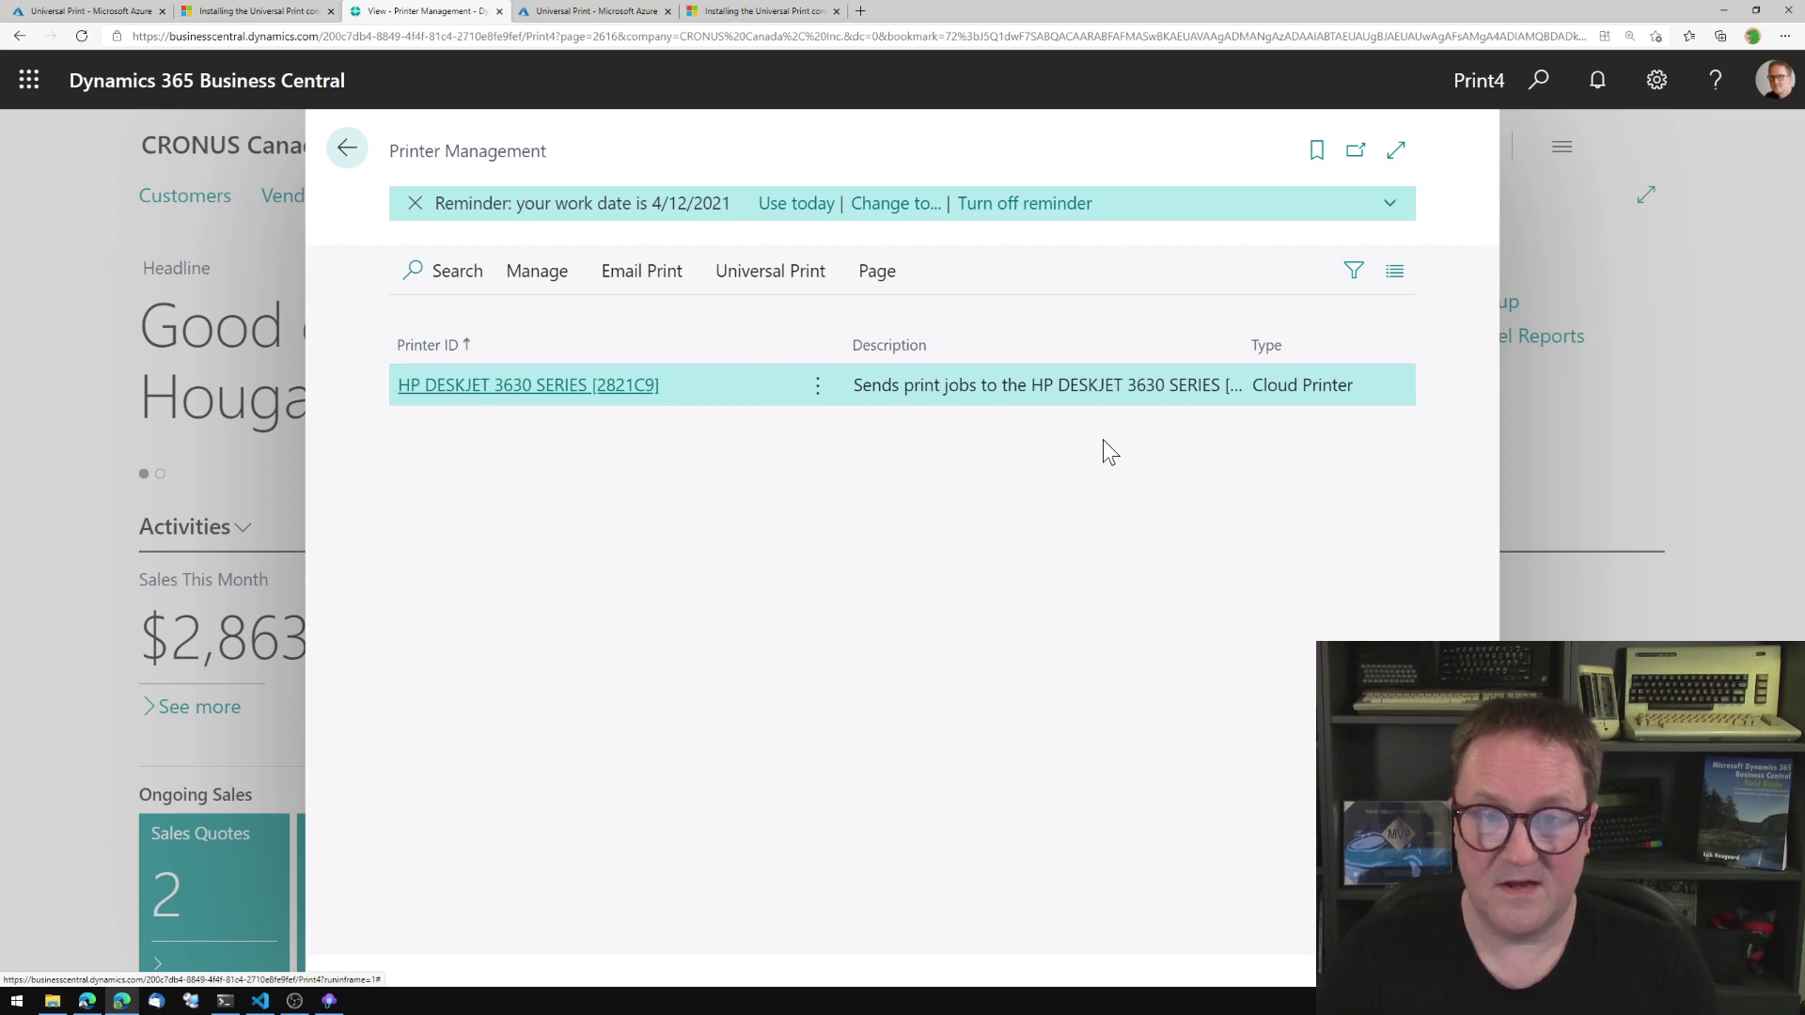
Find the Customer - Top 10 List report and print it to the HP DESKJET 3630 SERIES [2821C9] printer.
key(alt+q)
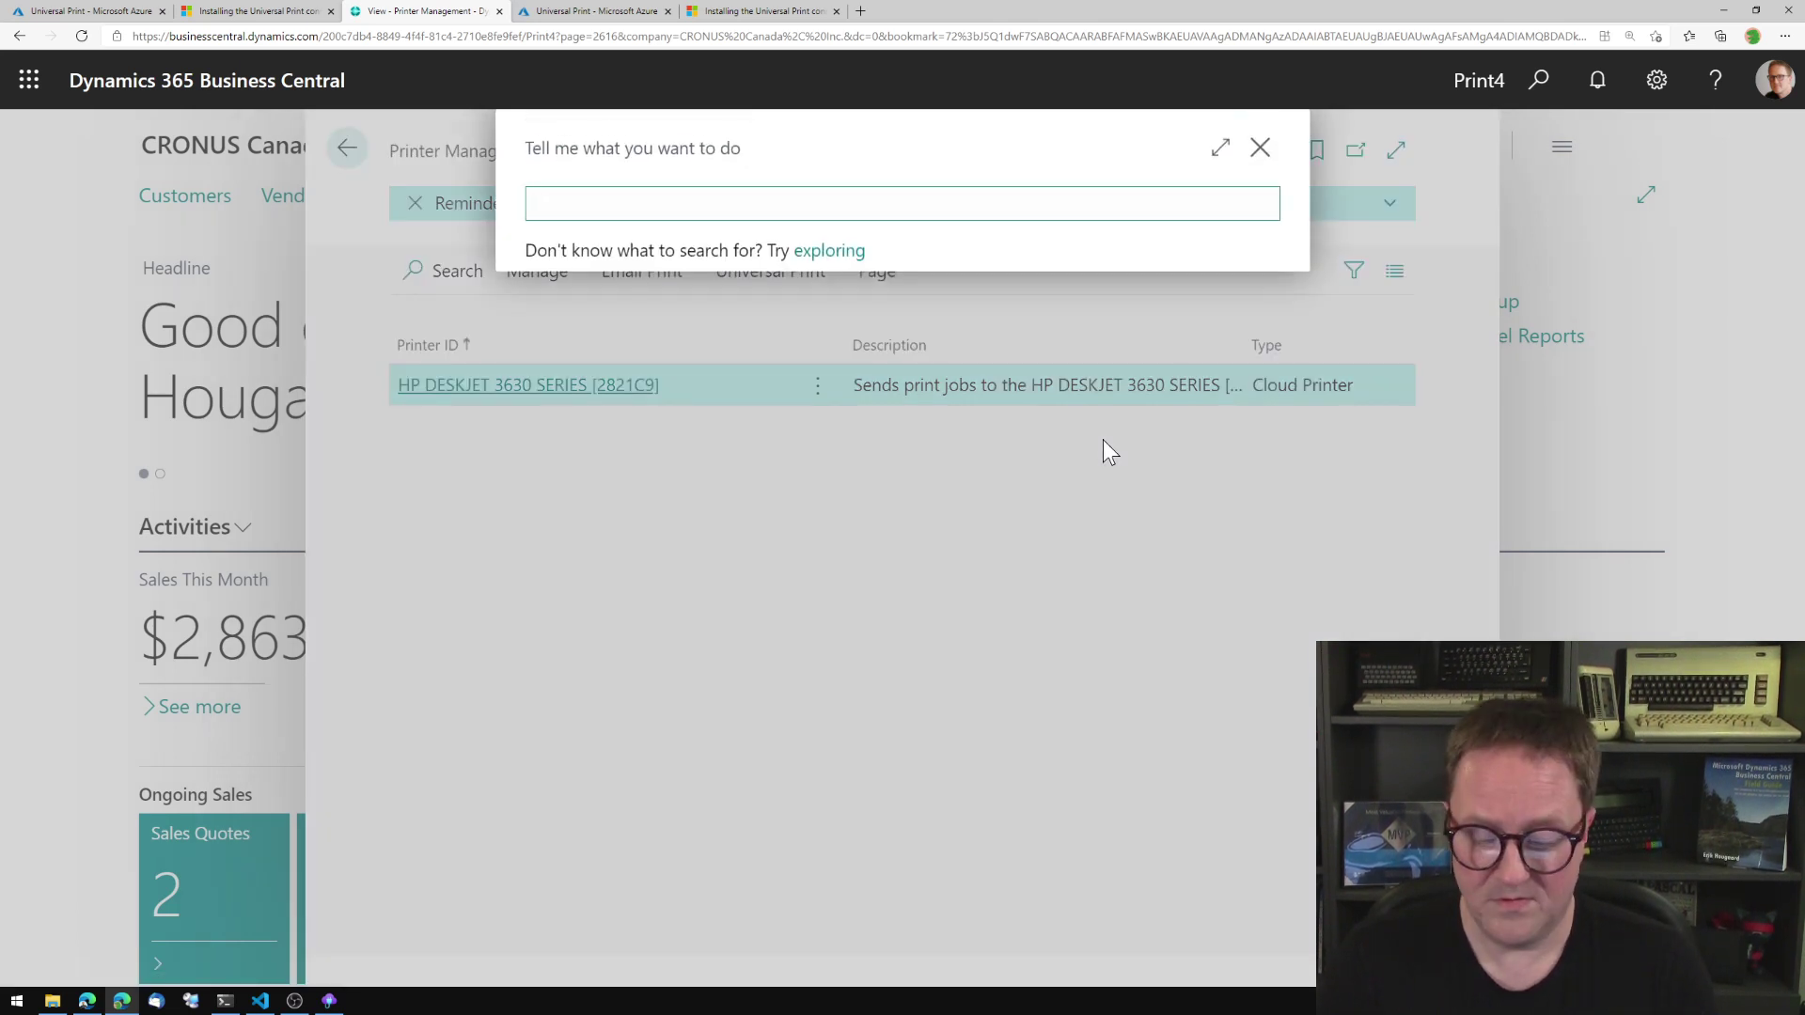
text(customer top)
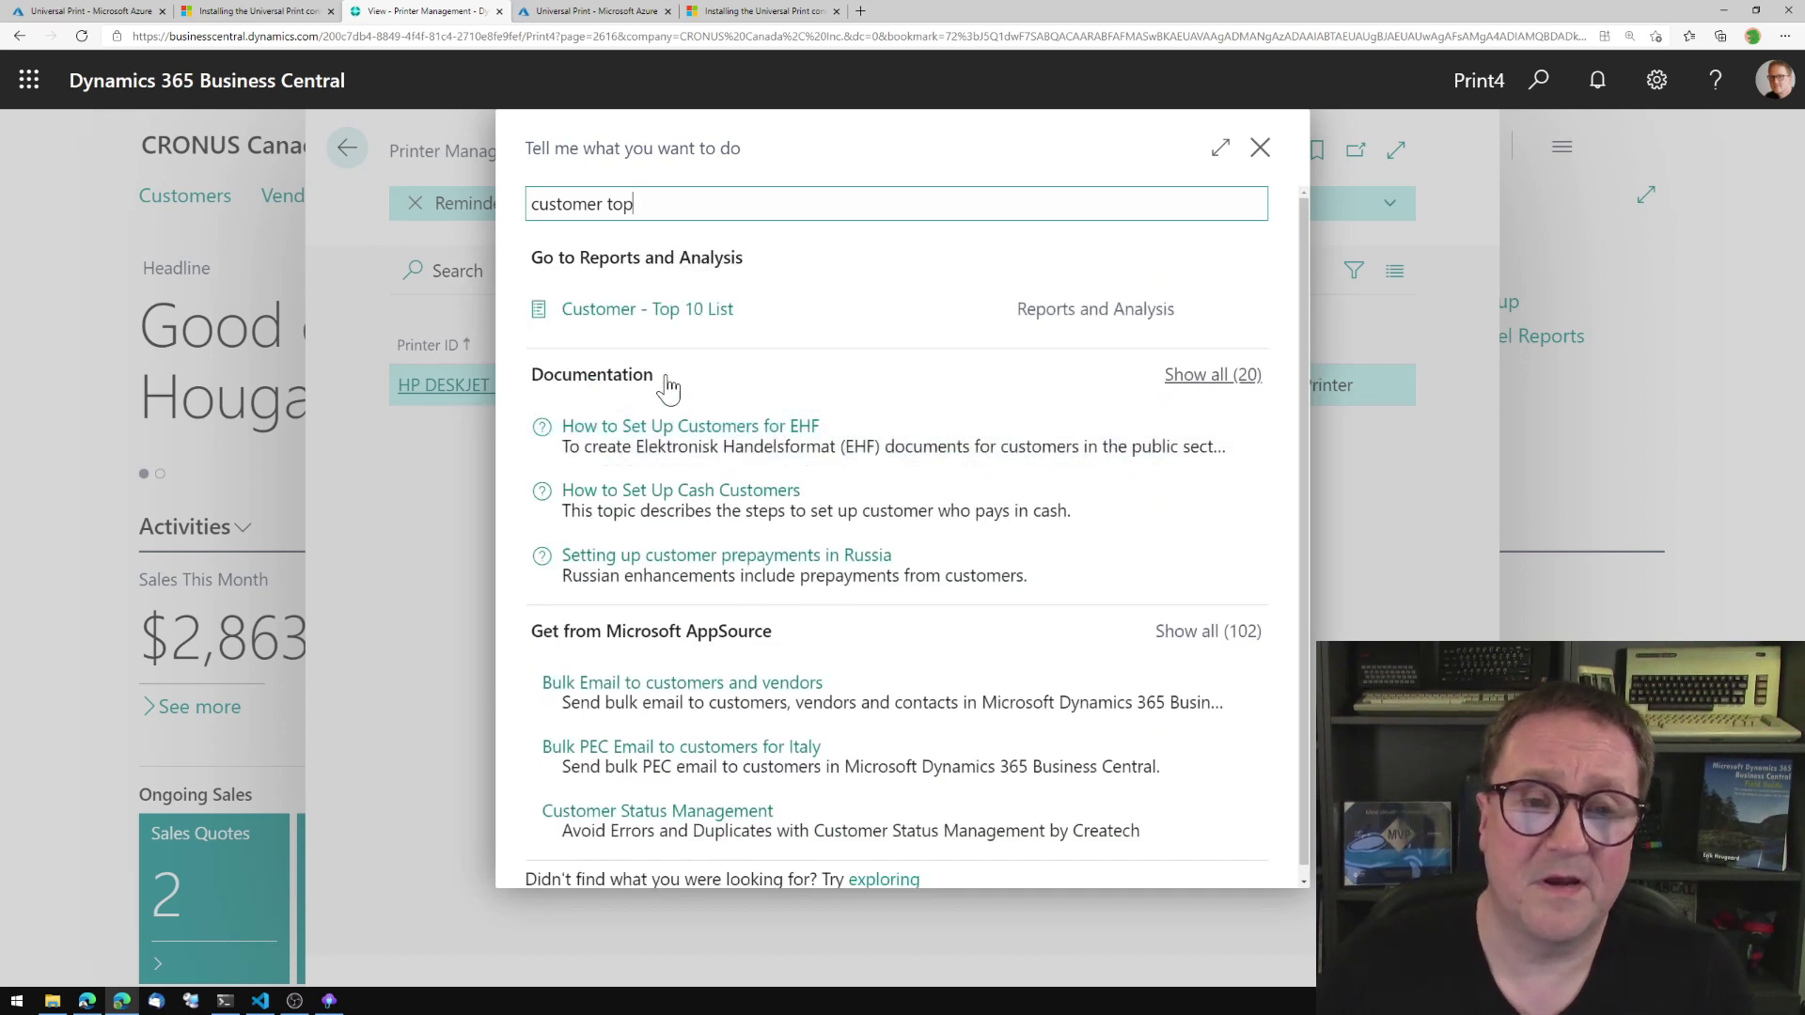
click(638, 319)
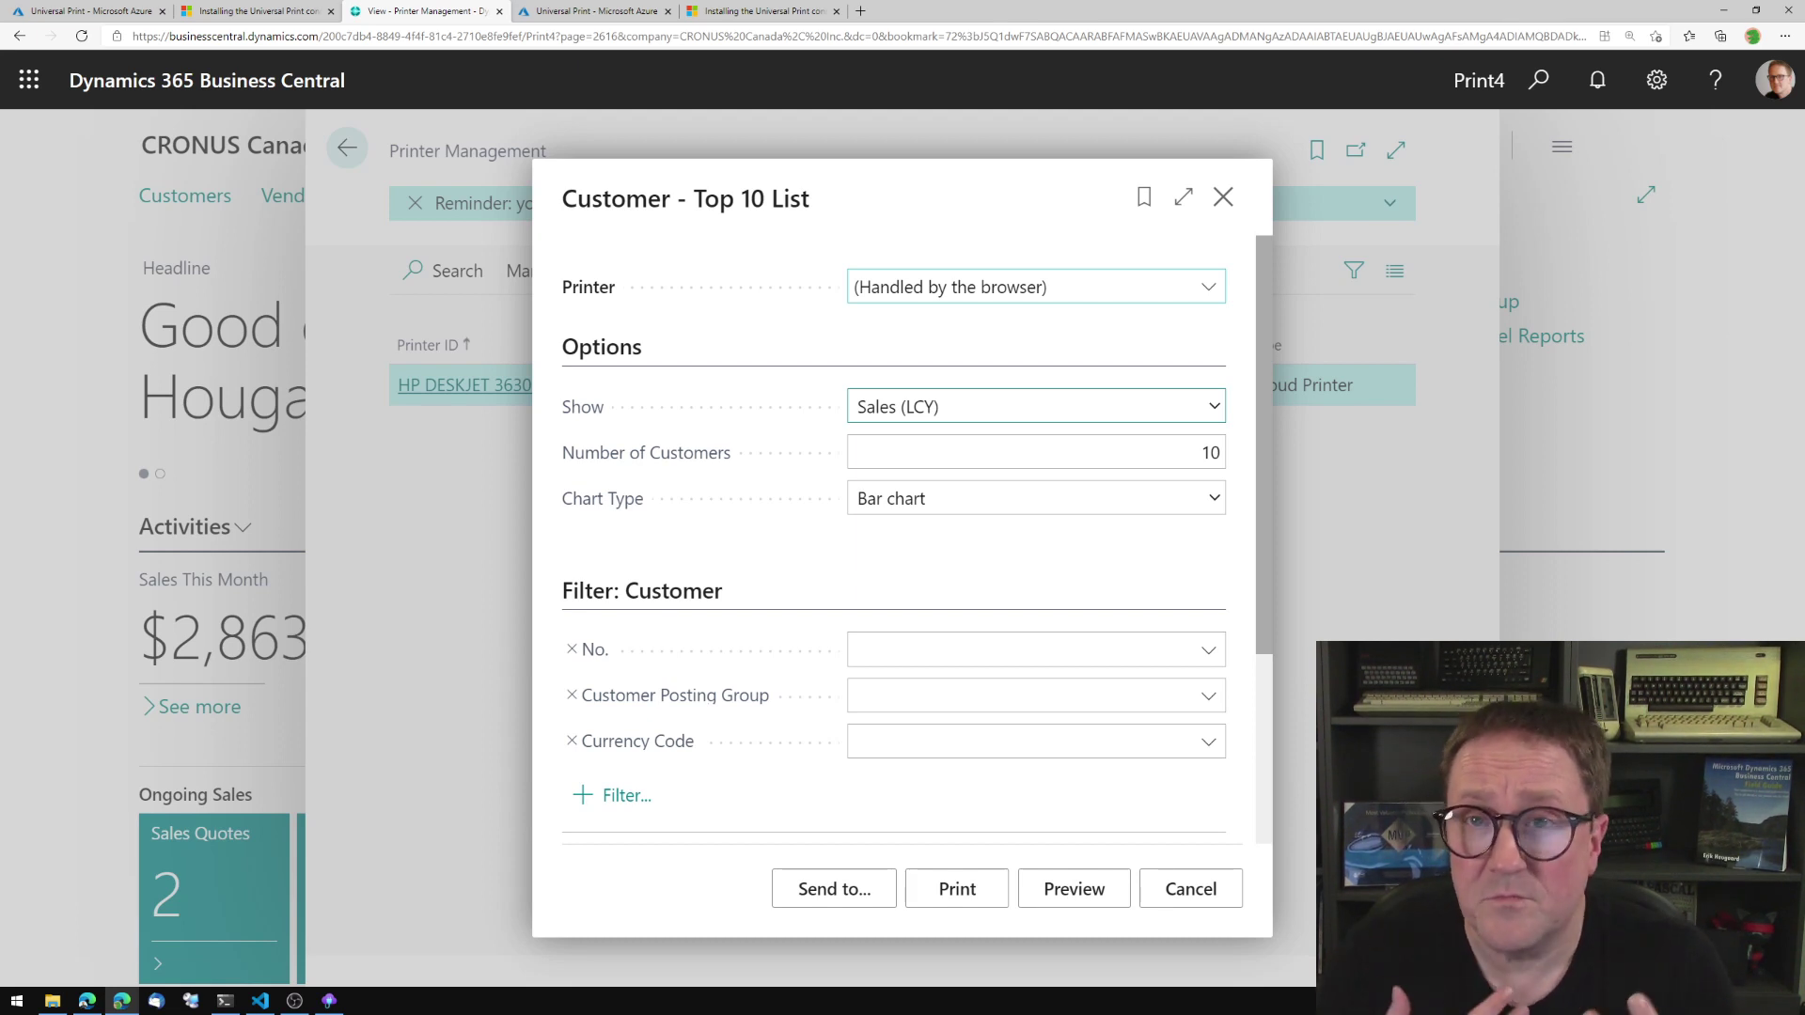
click(1210, 290)
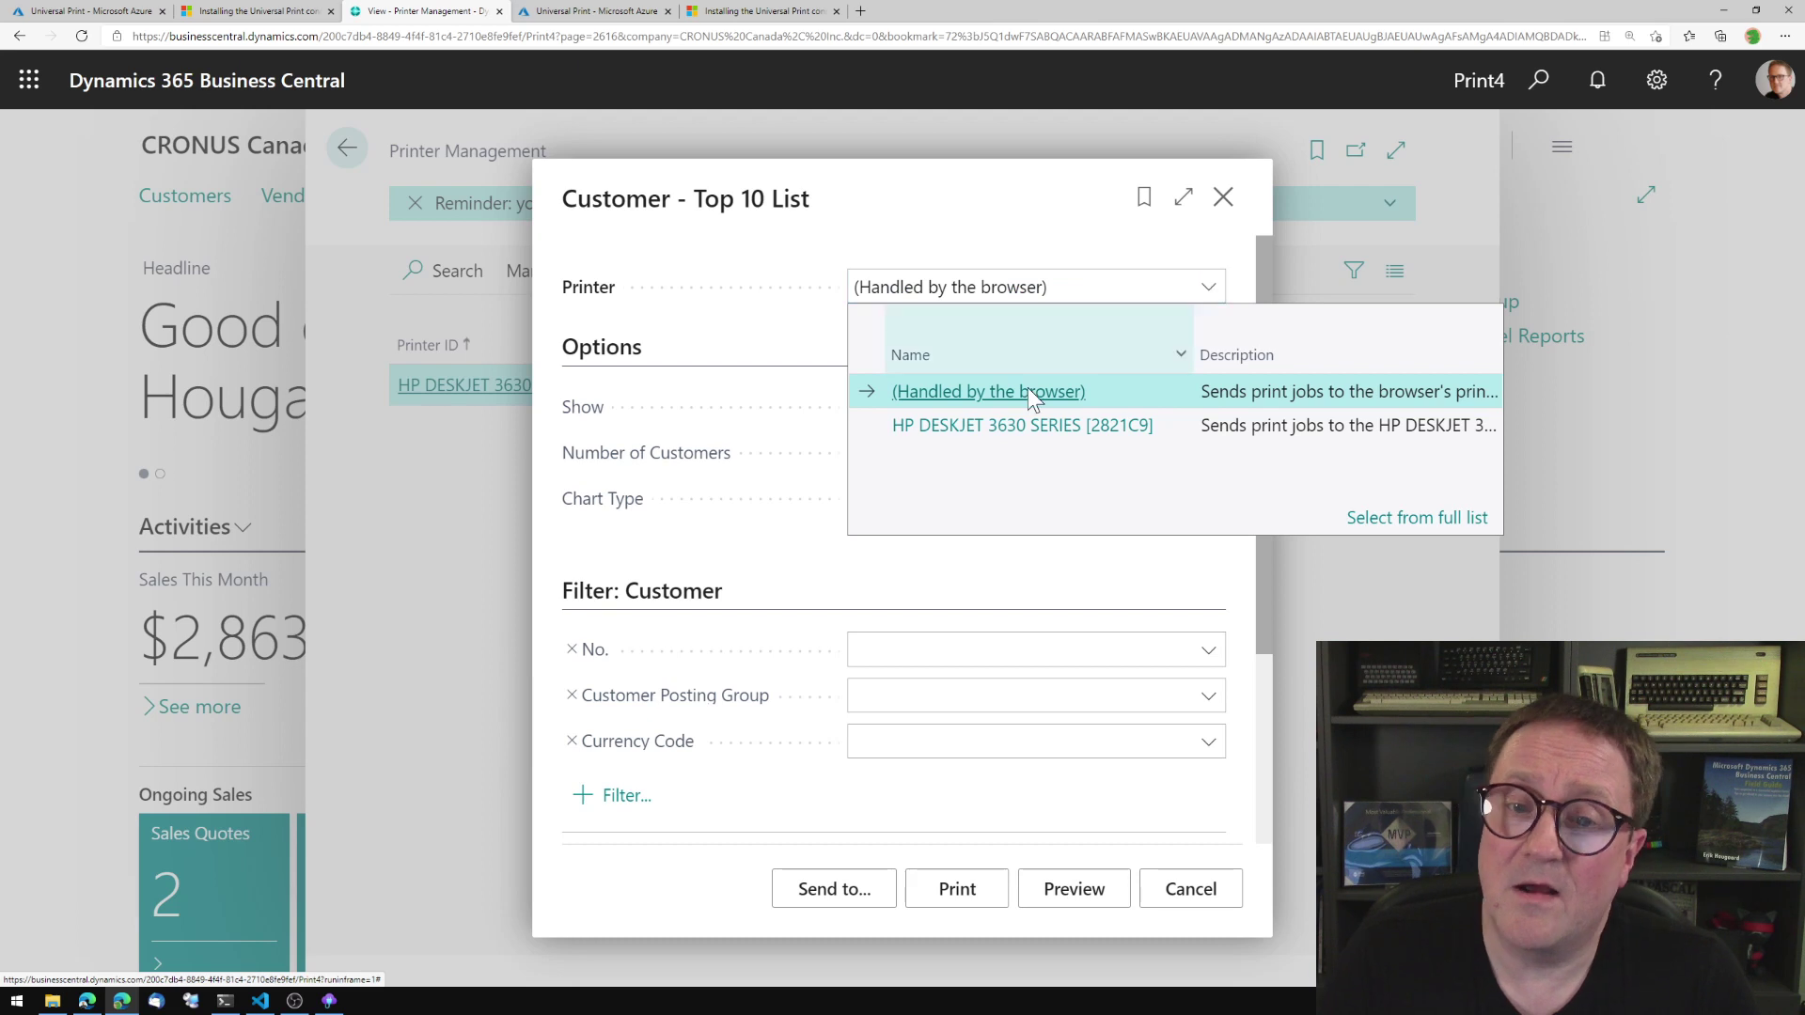
click(1001, 432)
click(1002, 431)
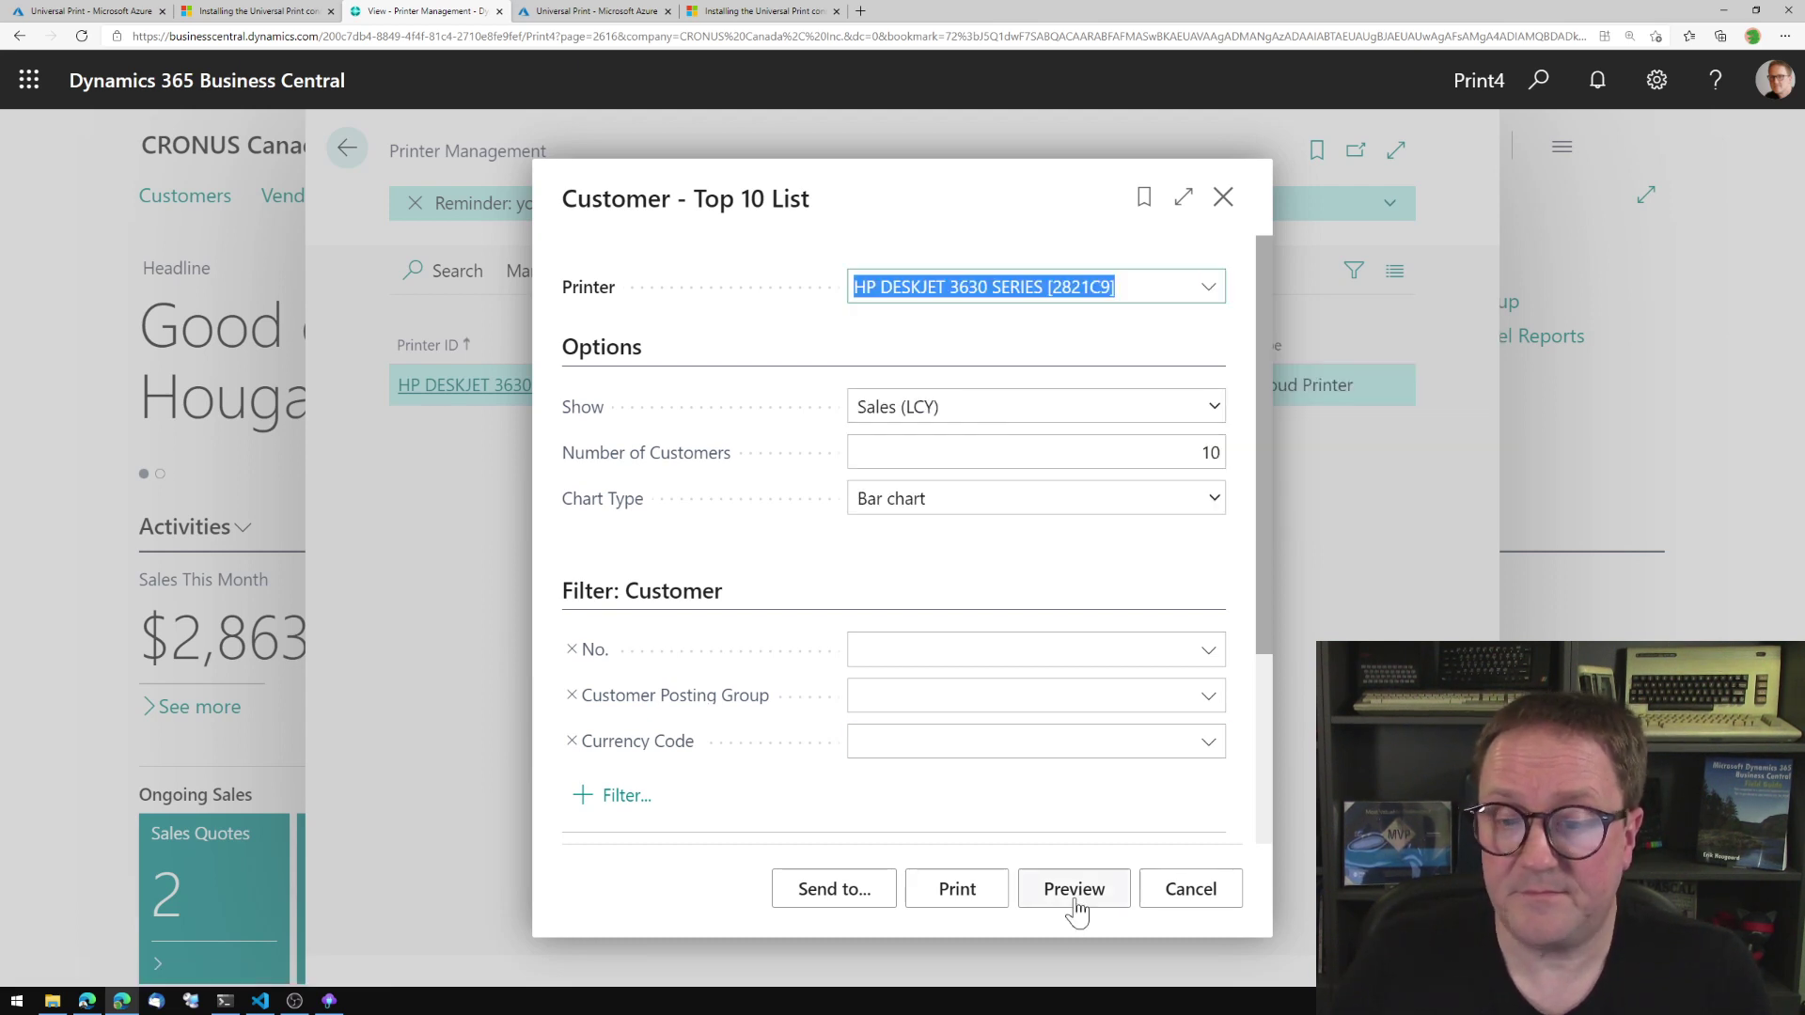
click(959, 902)
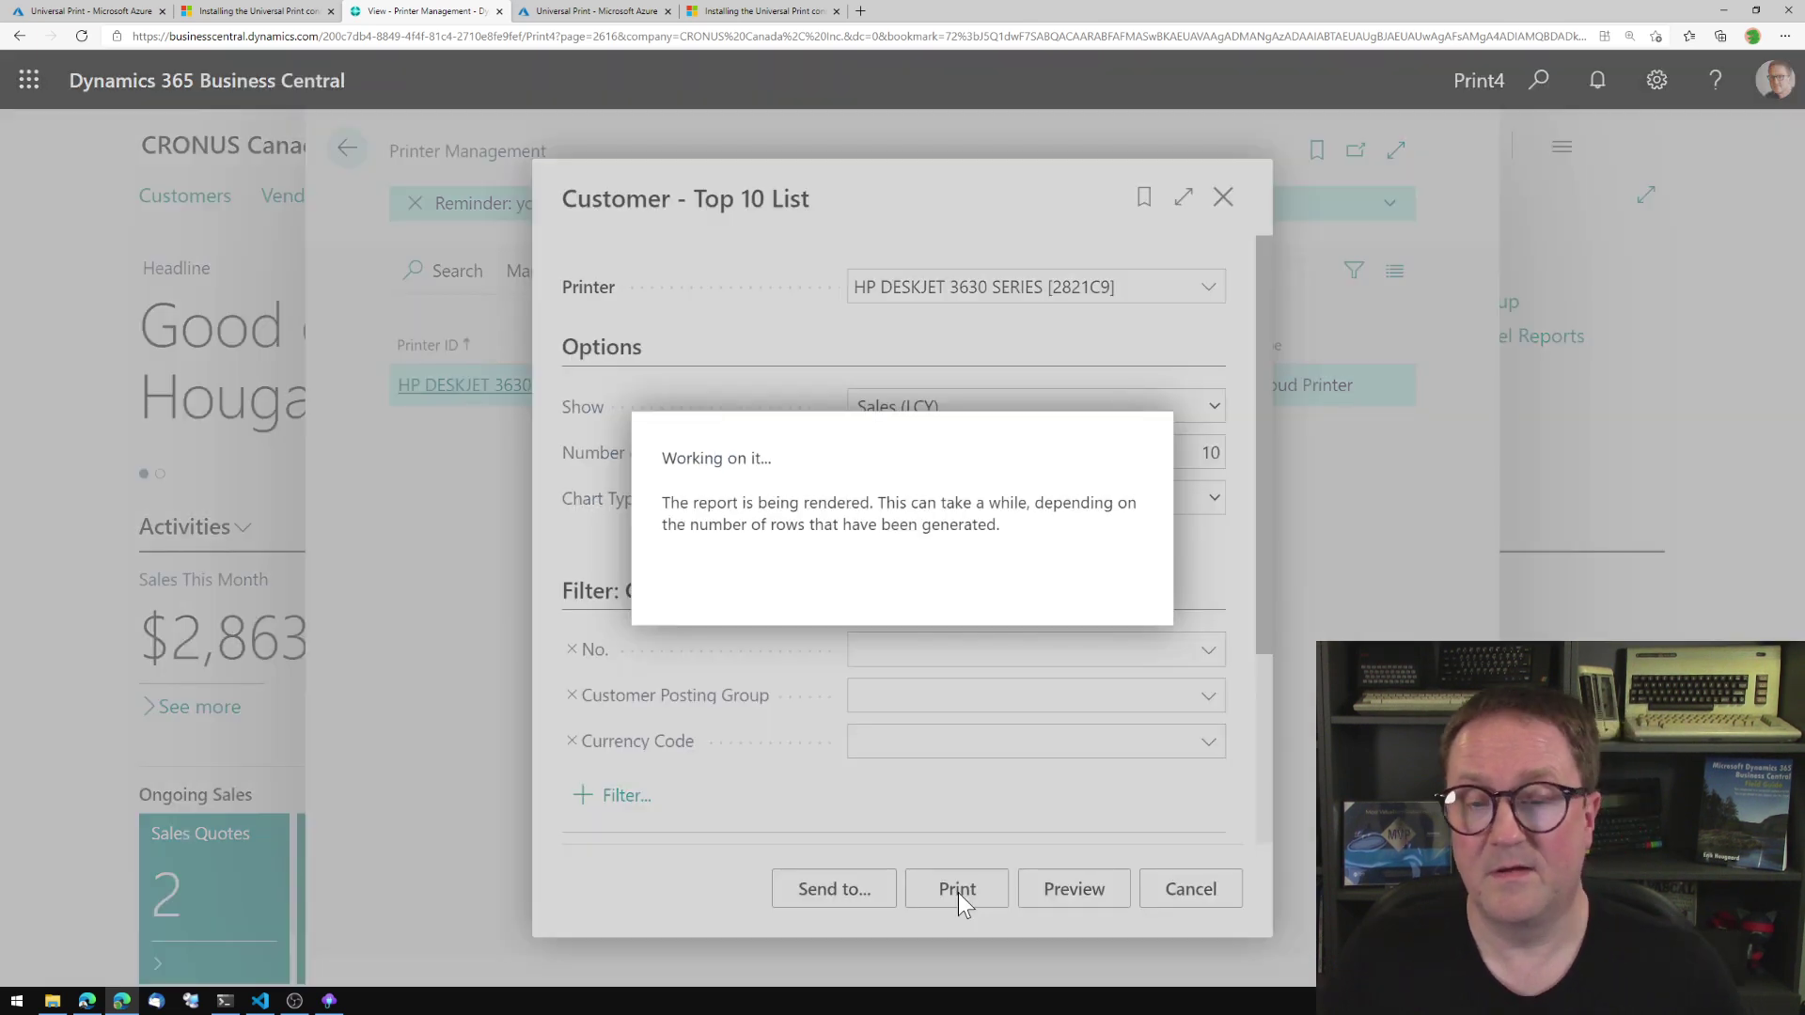
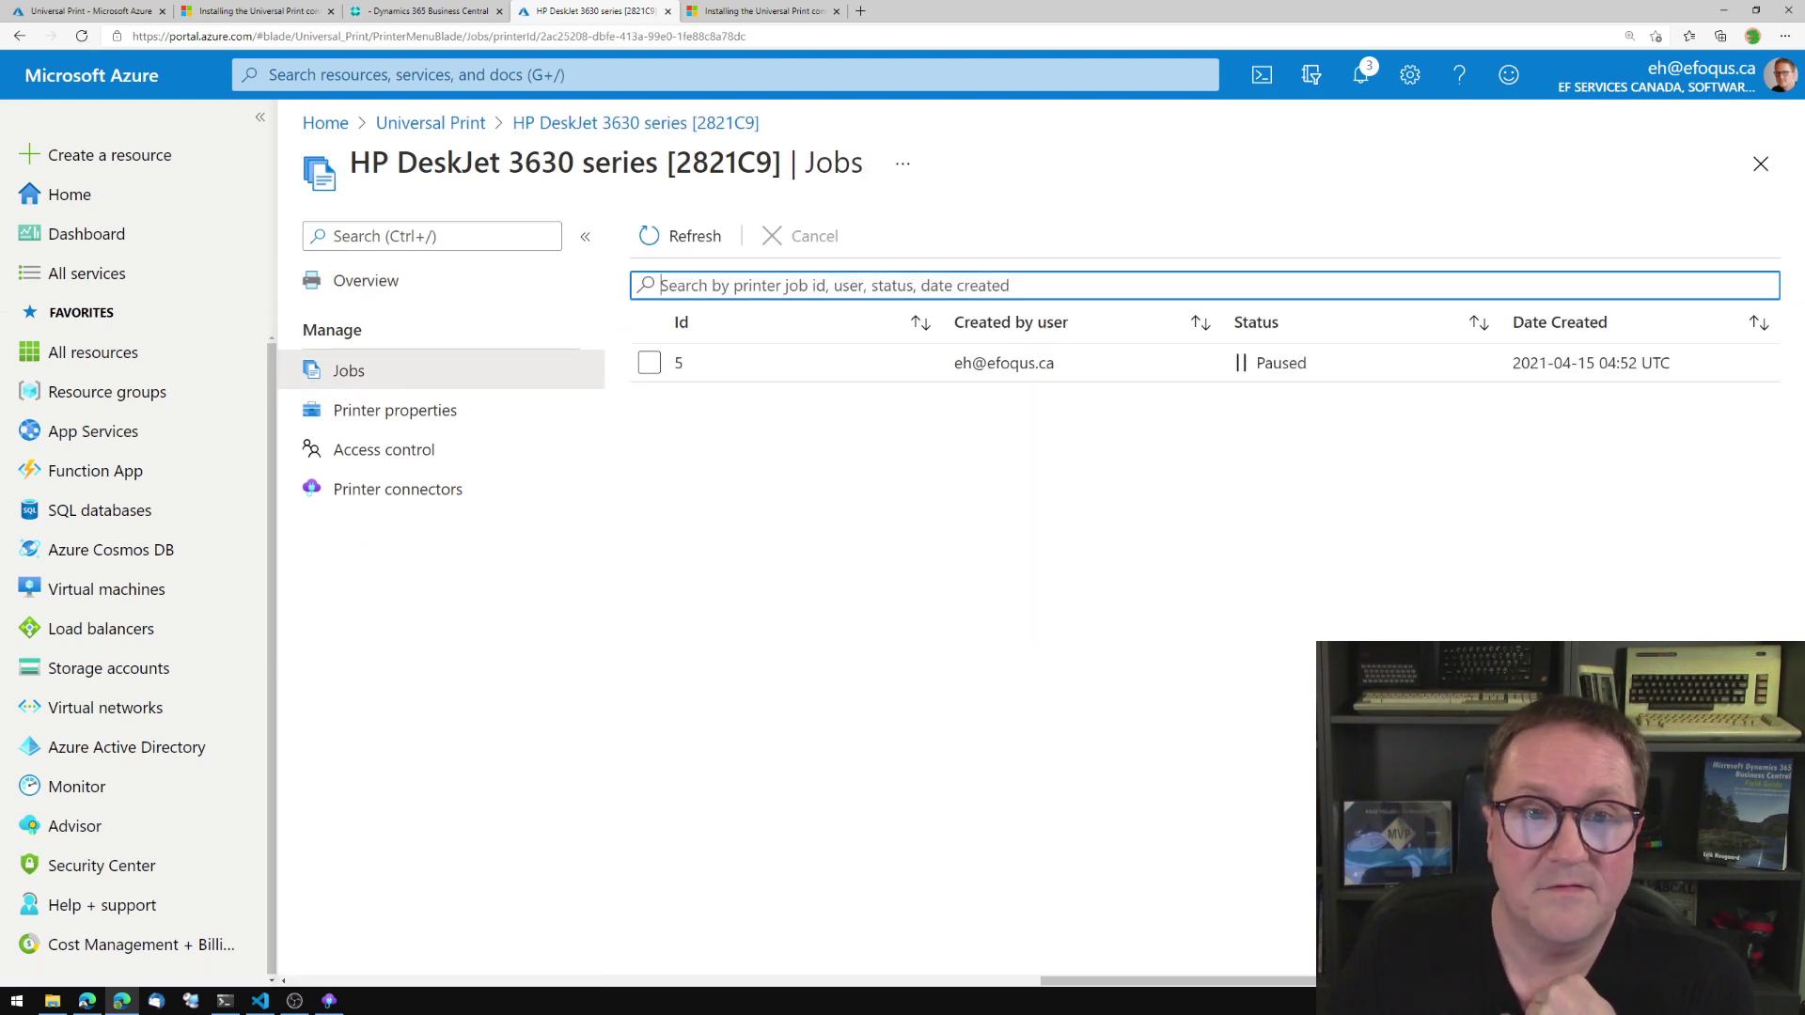
Refresh the HP DeskJet 3630 job list in the Azure portal, check the job's status and return to the Universal Print printers.
click(697, 243)
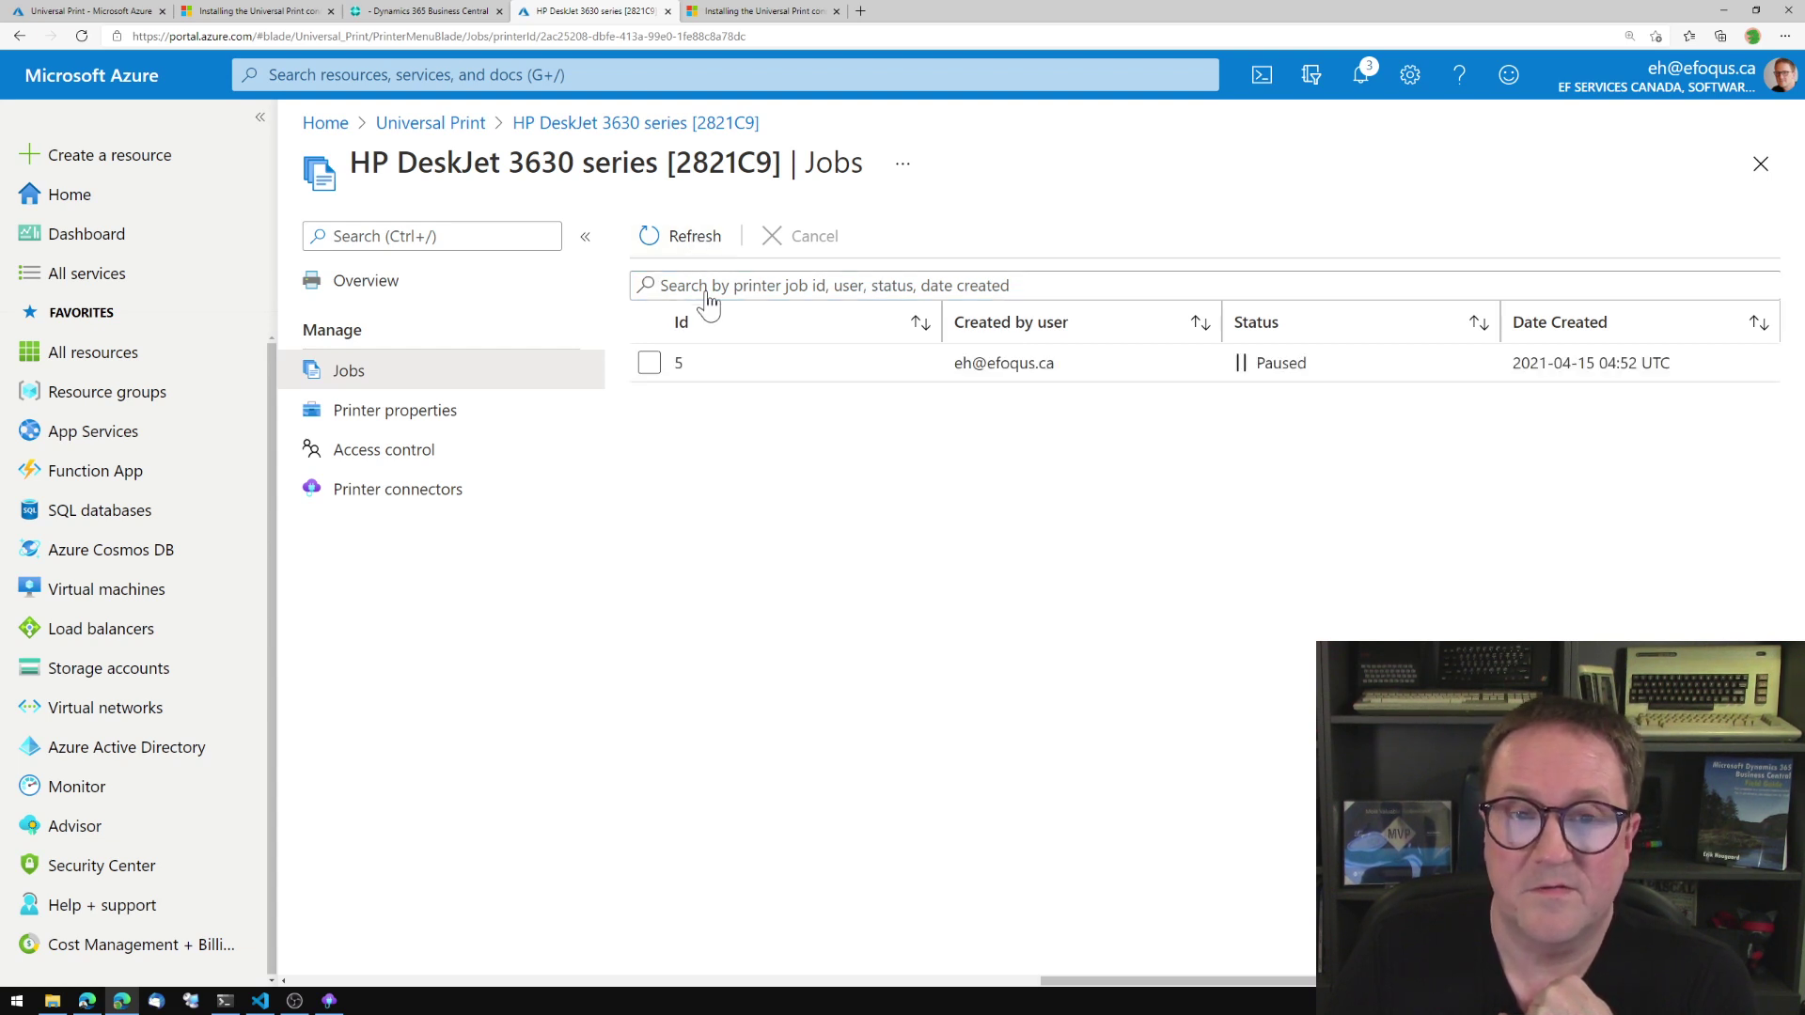
click(704, 246)
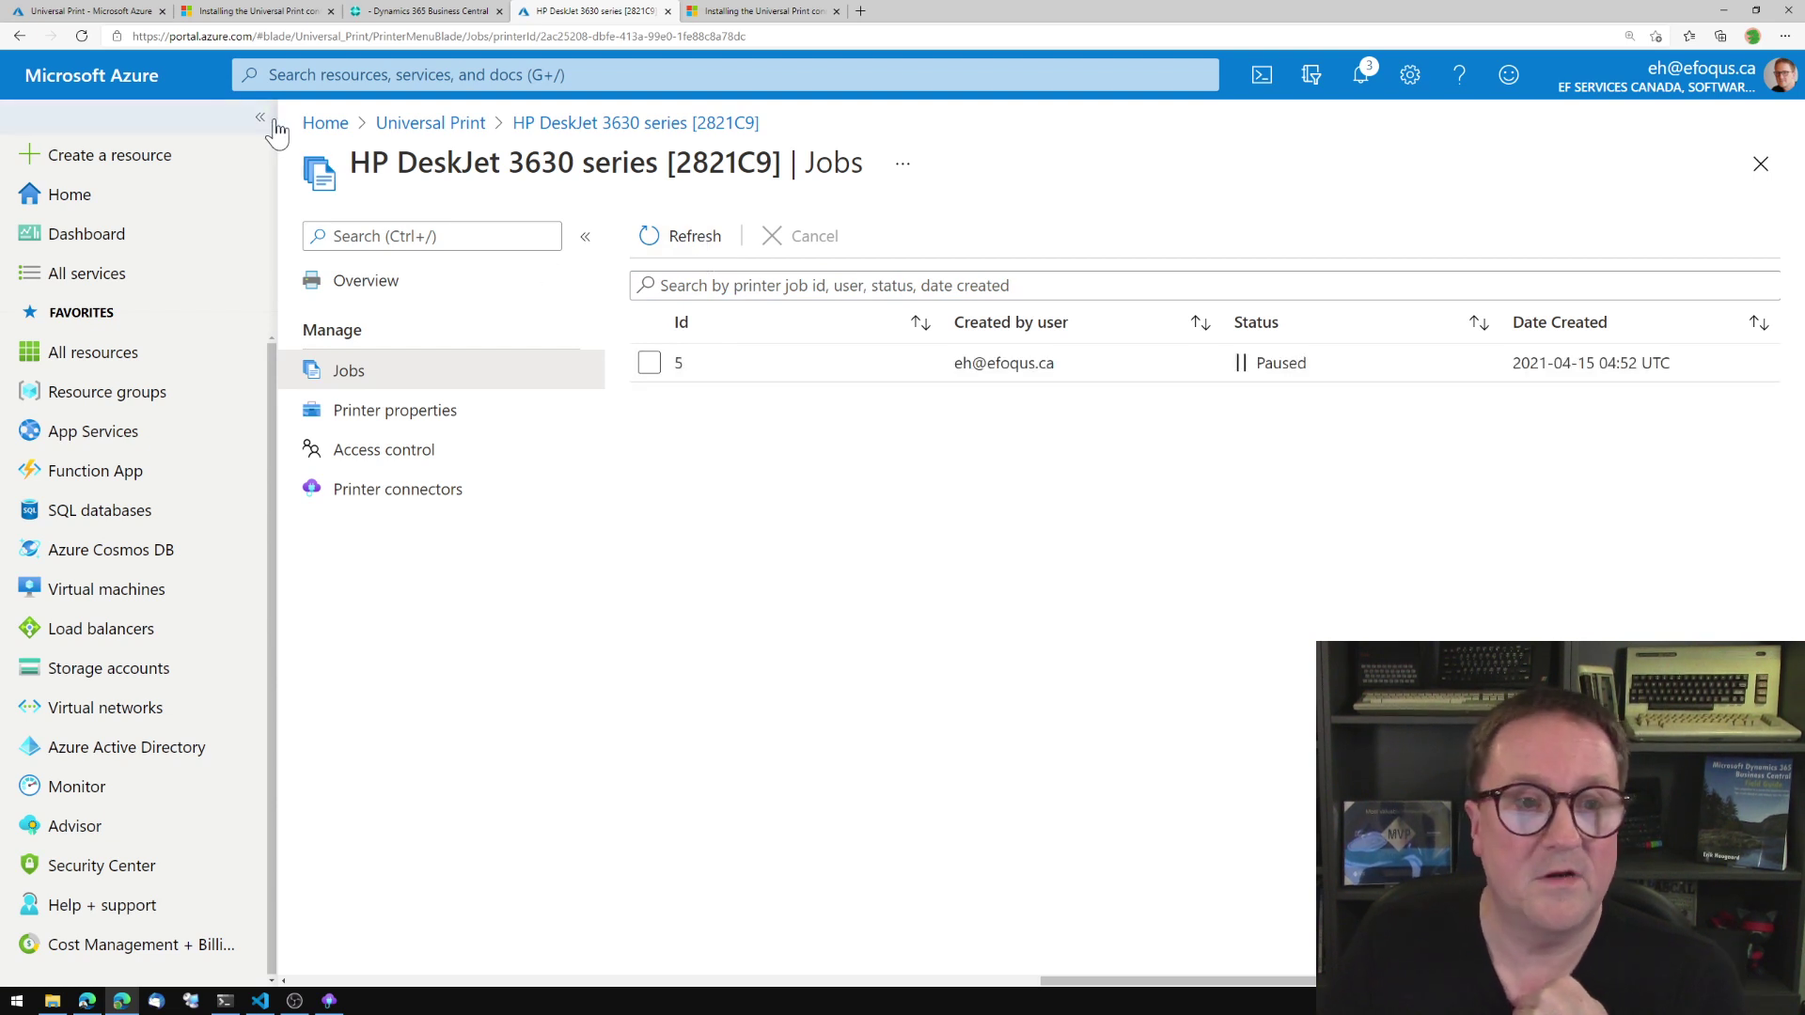
click(442, 123)
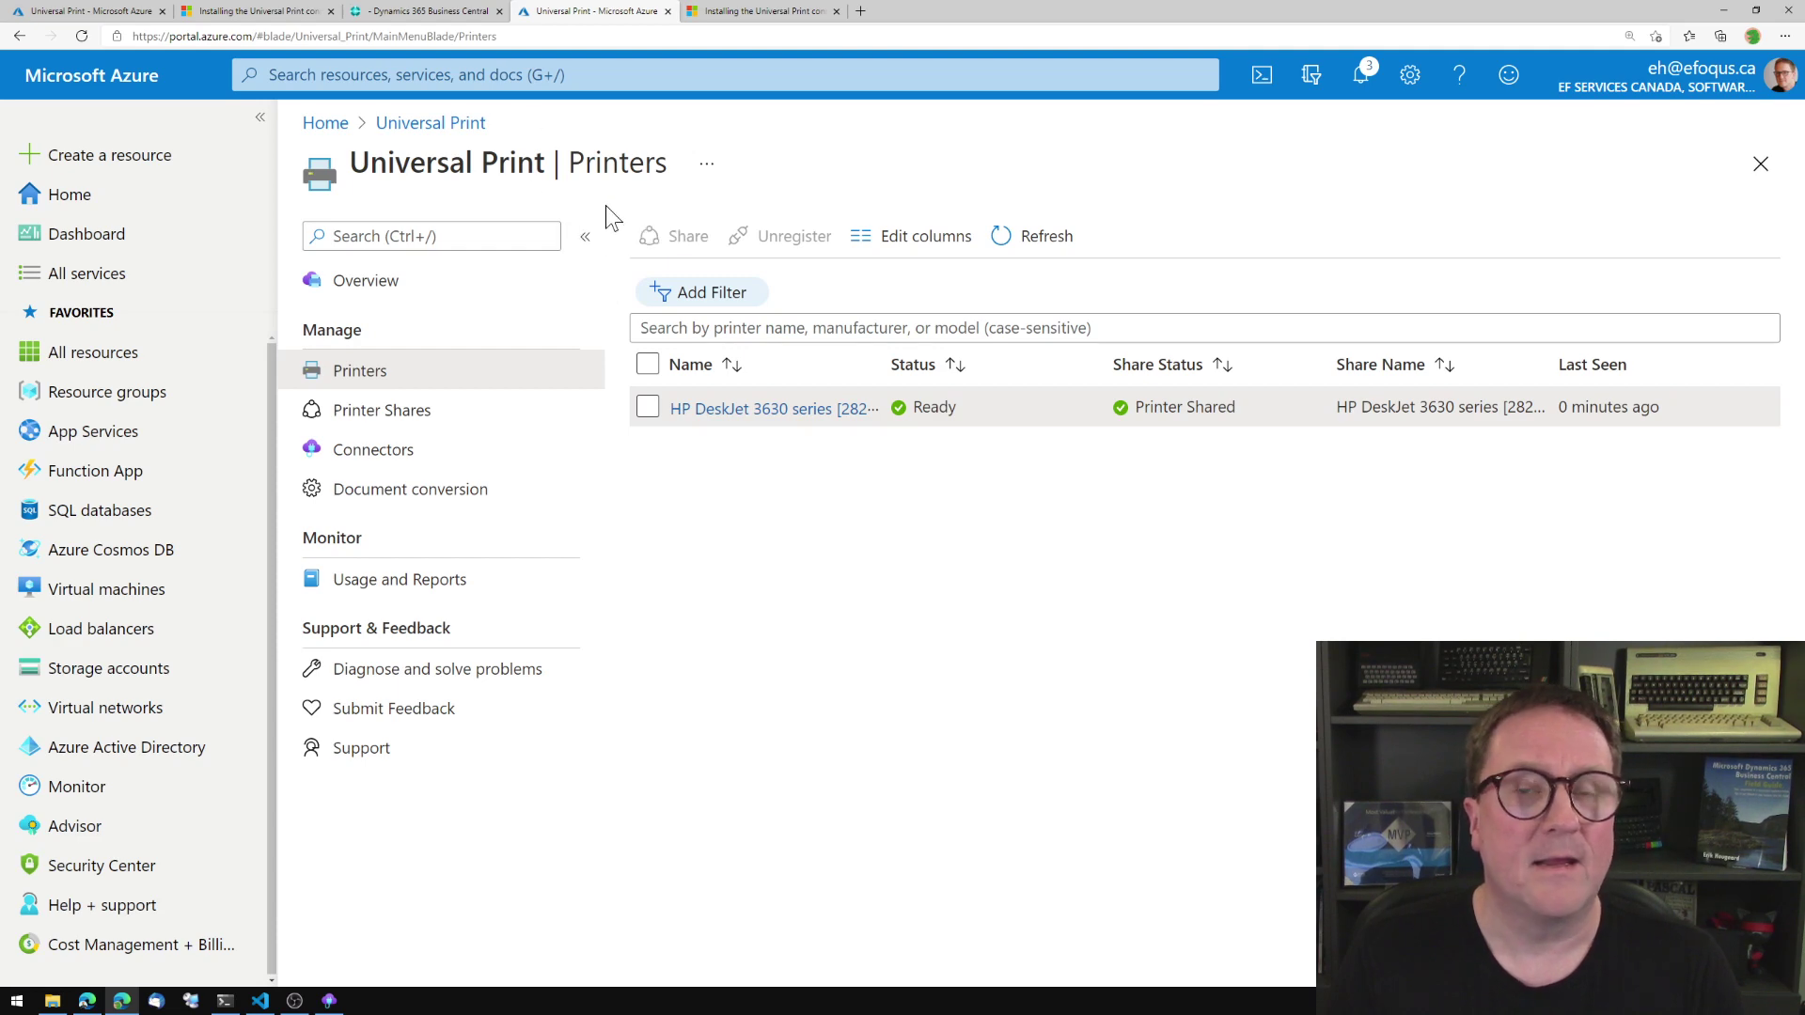
Return to Business Central, dismiss the print job message, close Printer Management and open the Printer Selections page.
click(435, 11)
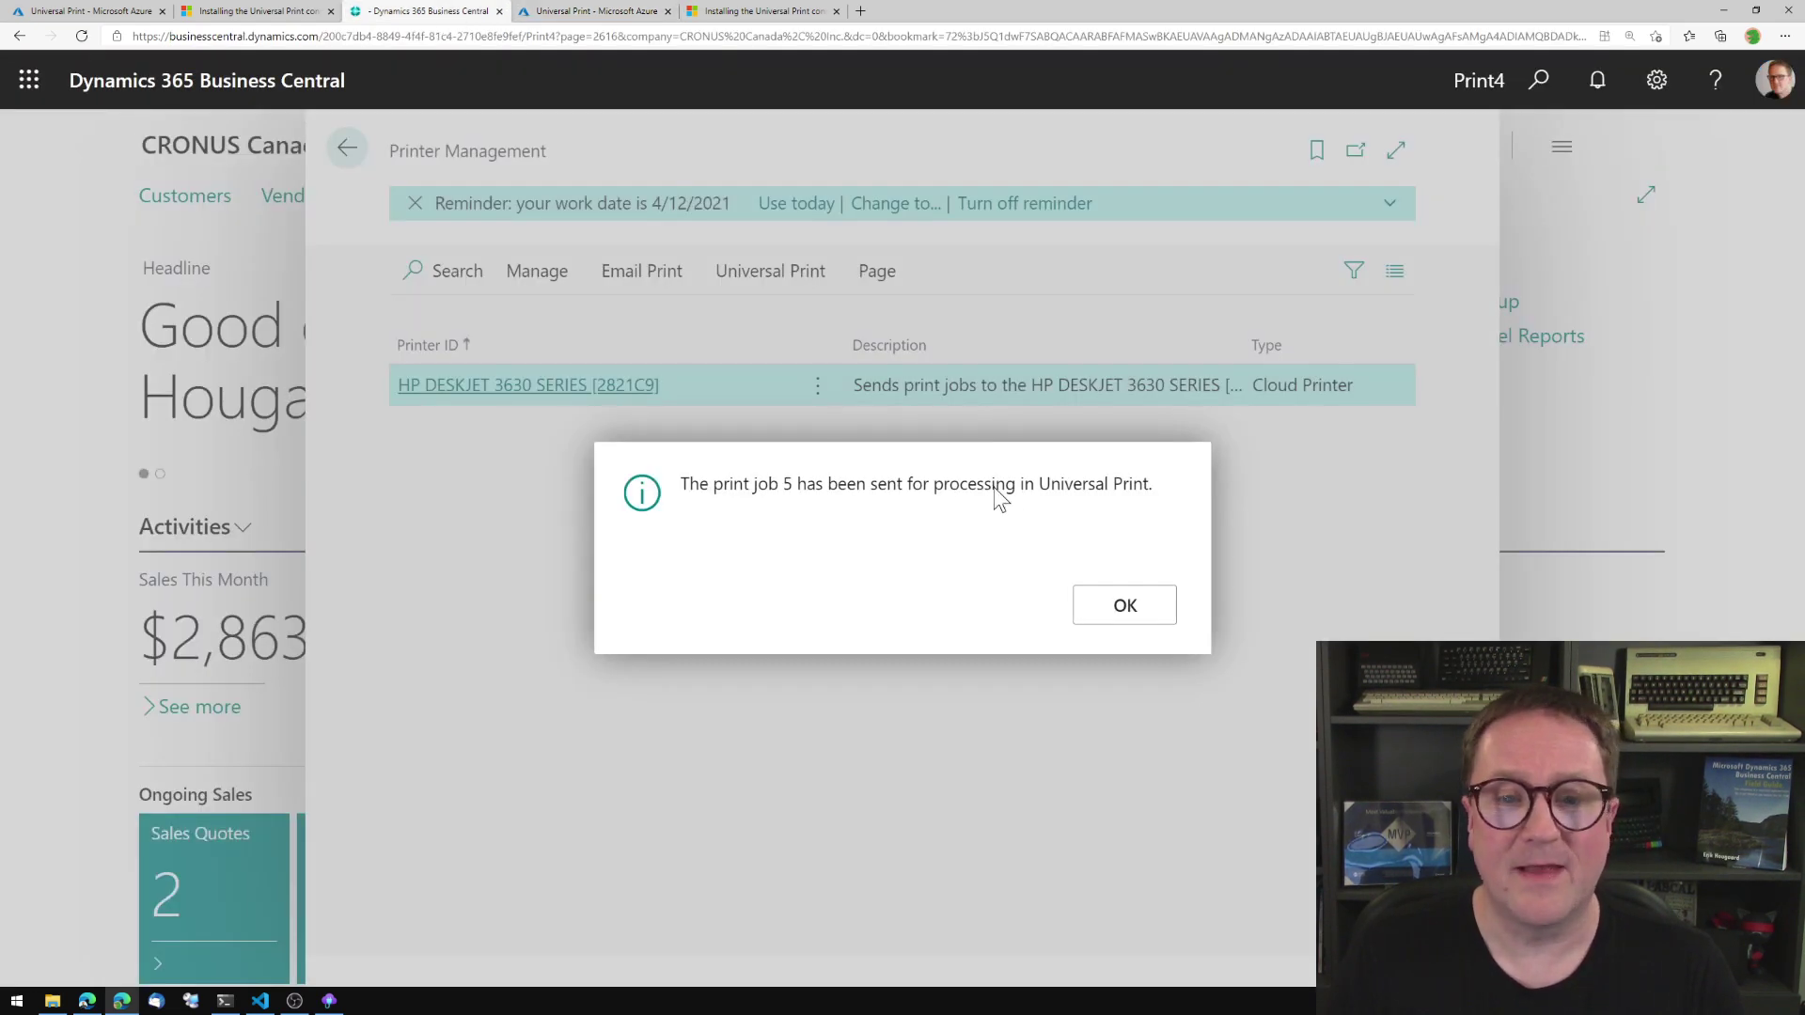
click(1125, 607)
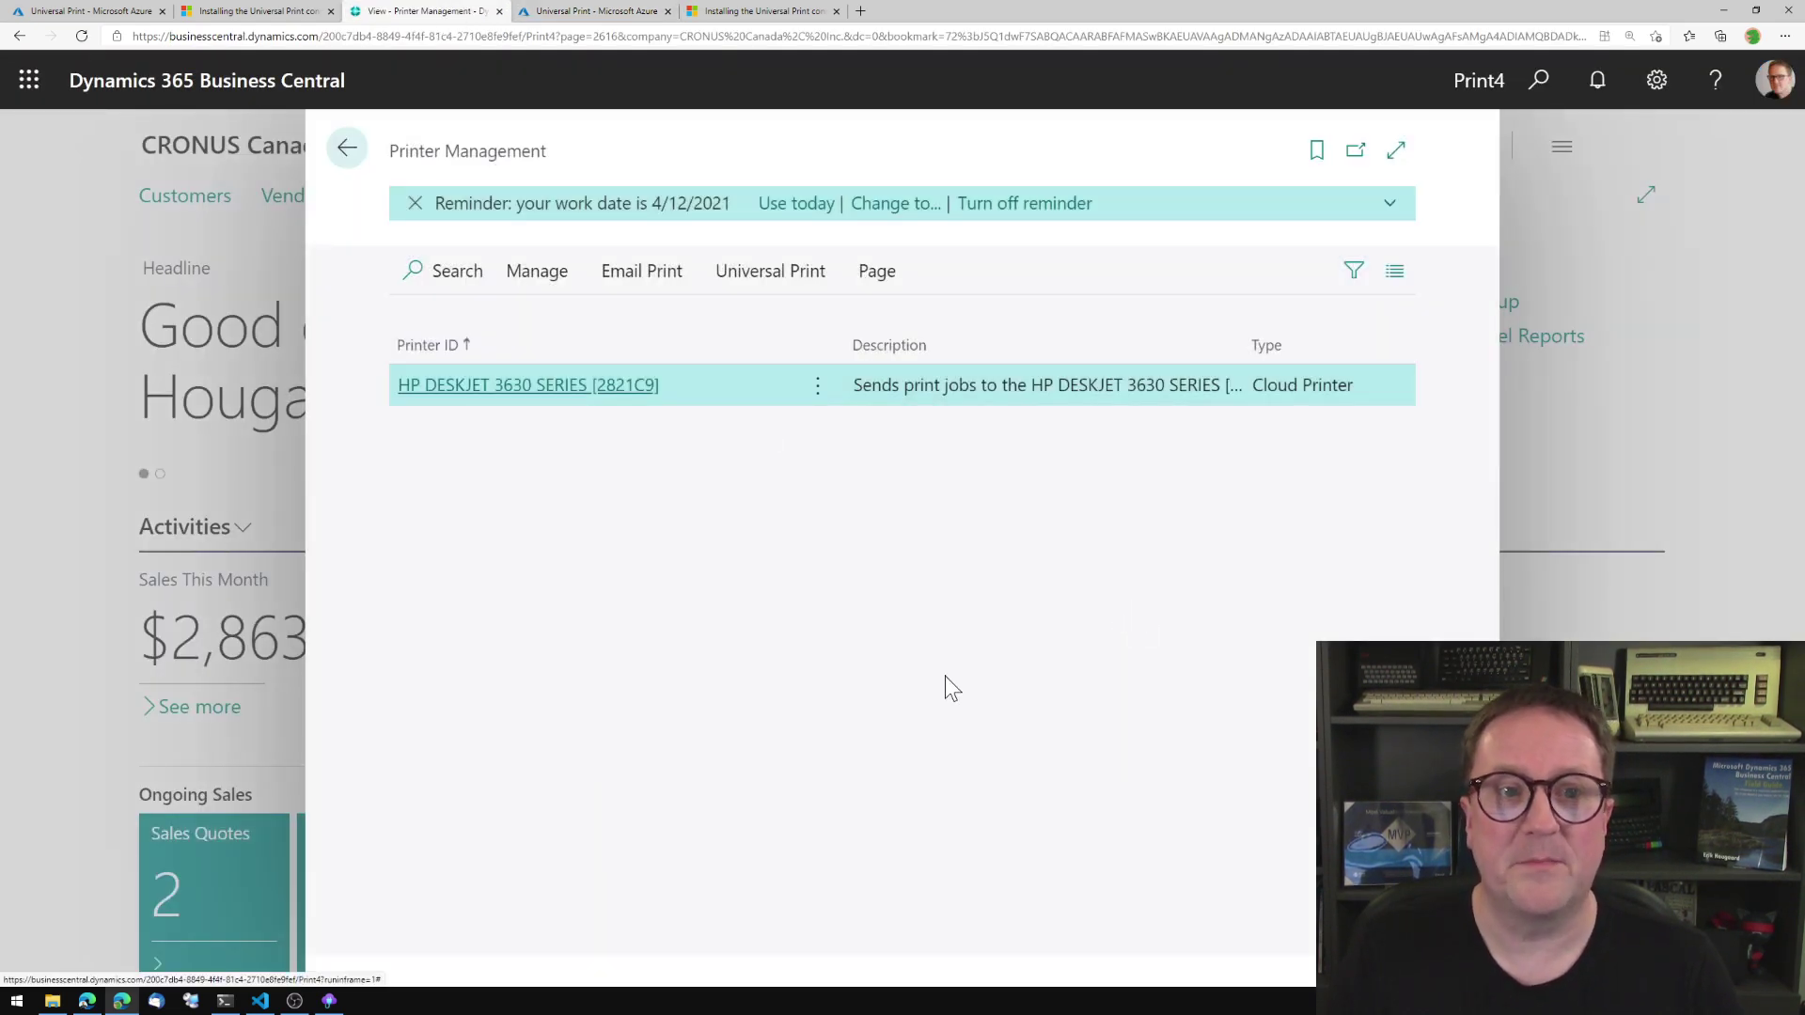
key(Escape)
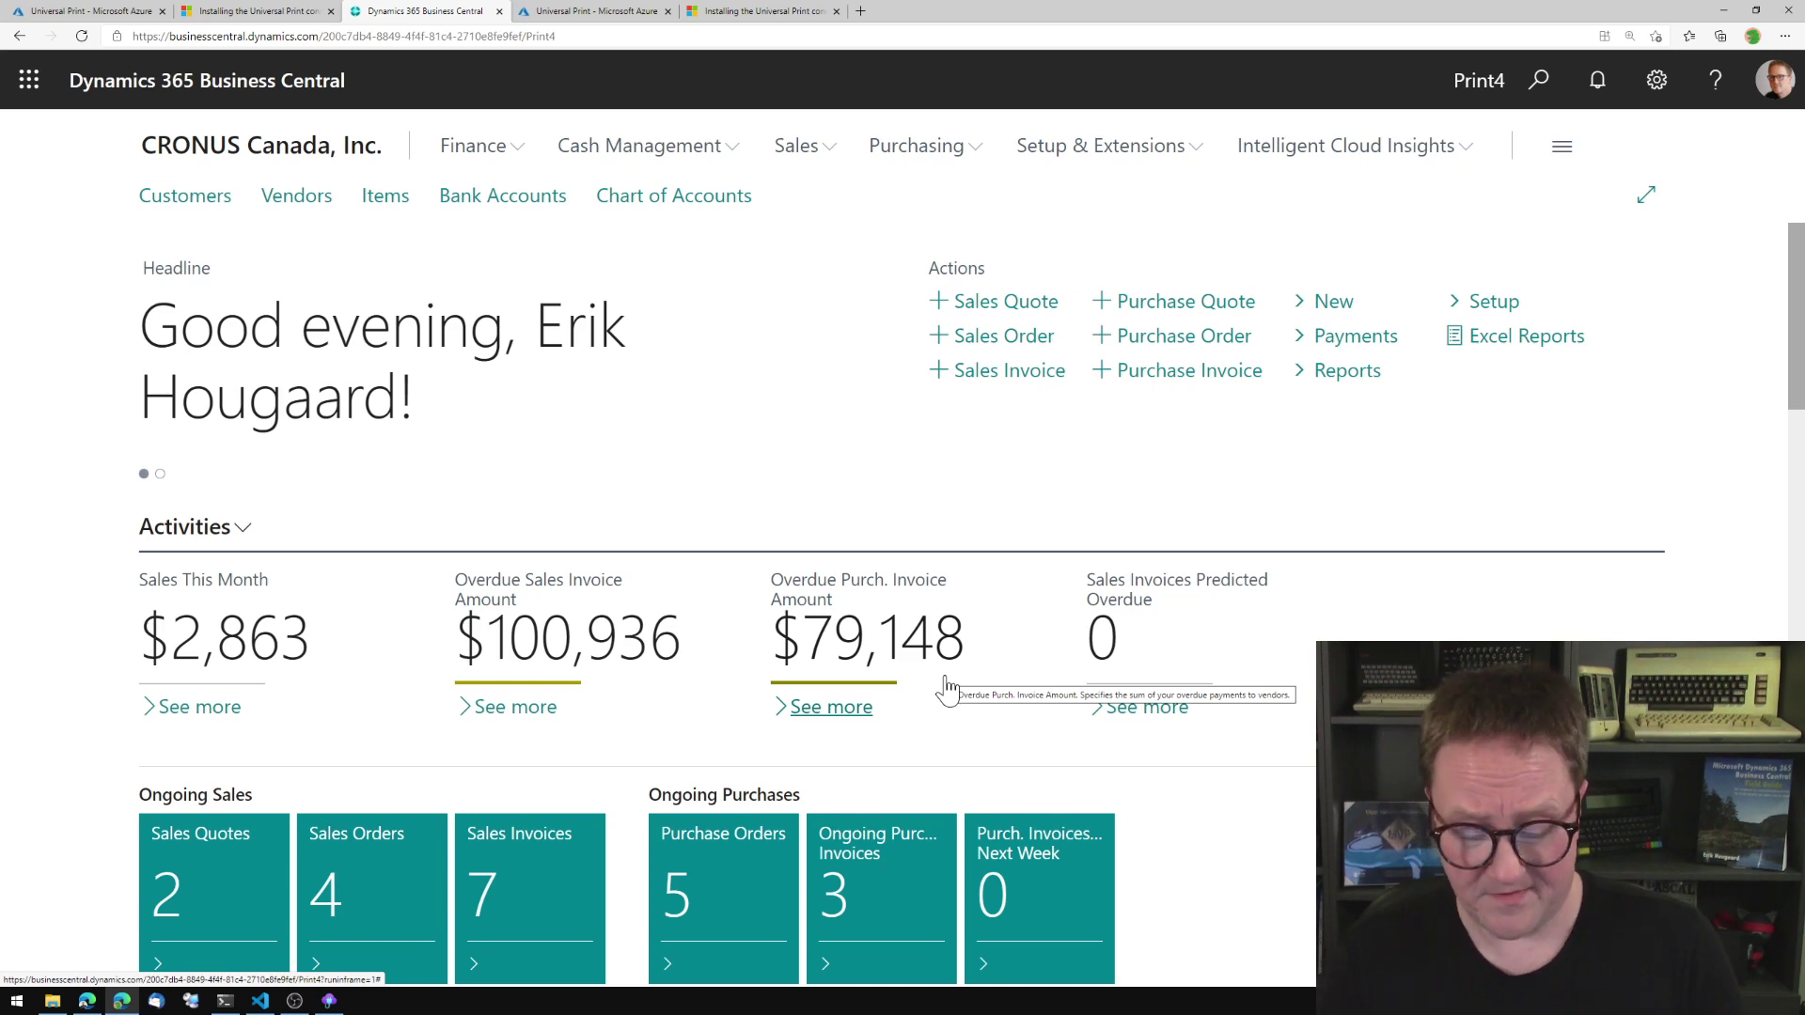
key(alt+q)
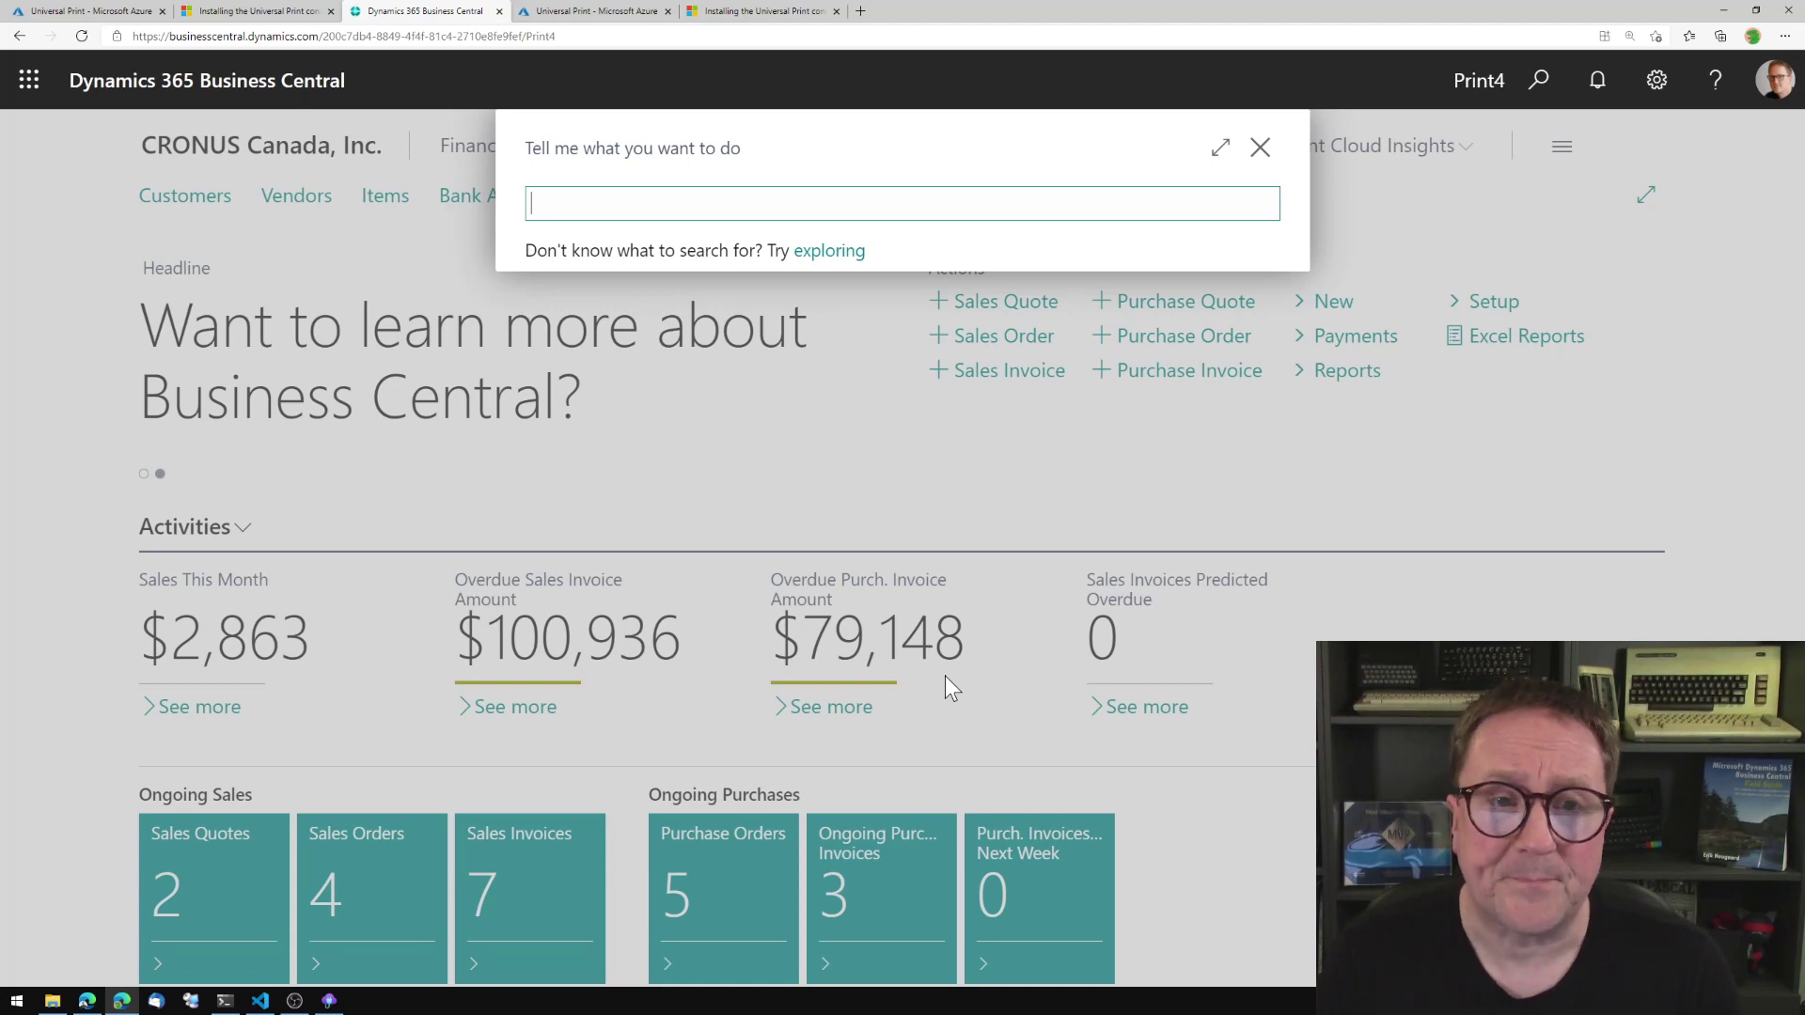
text(printer)
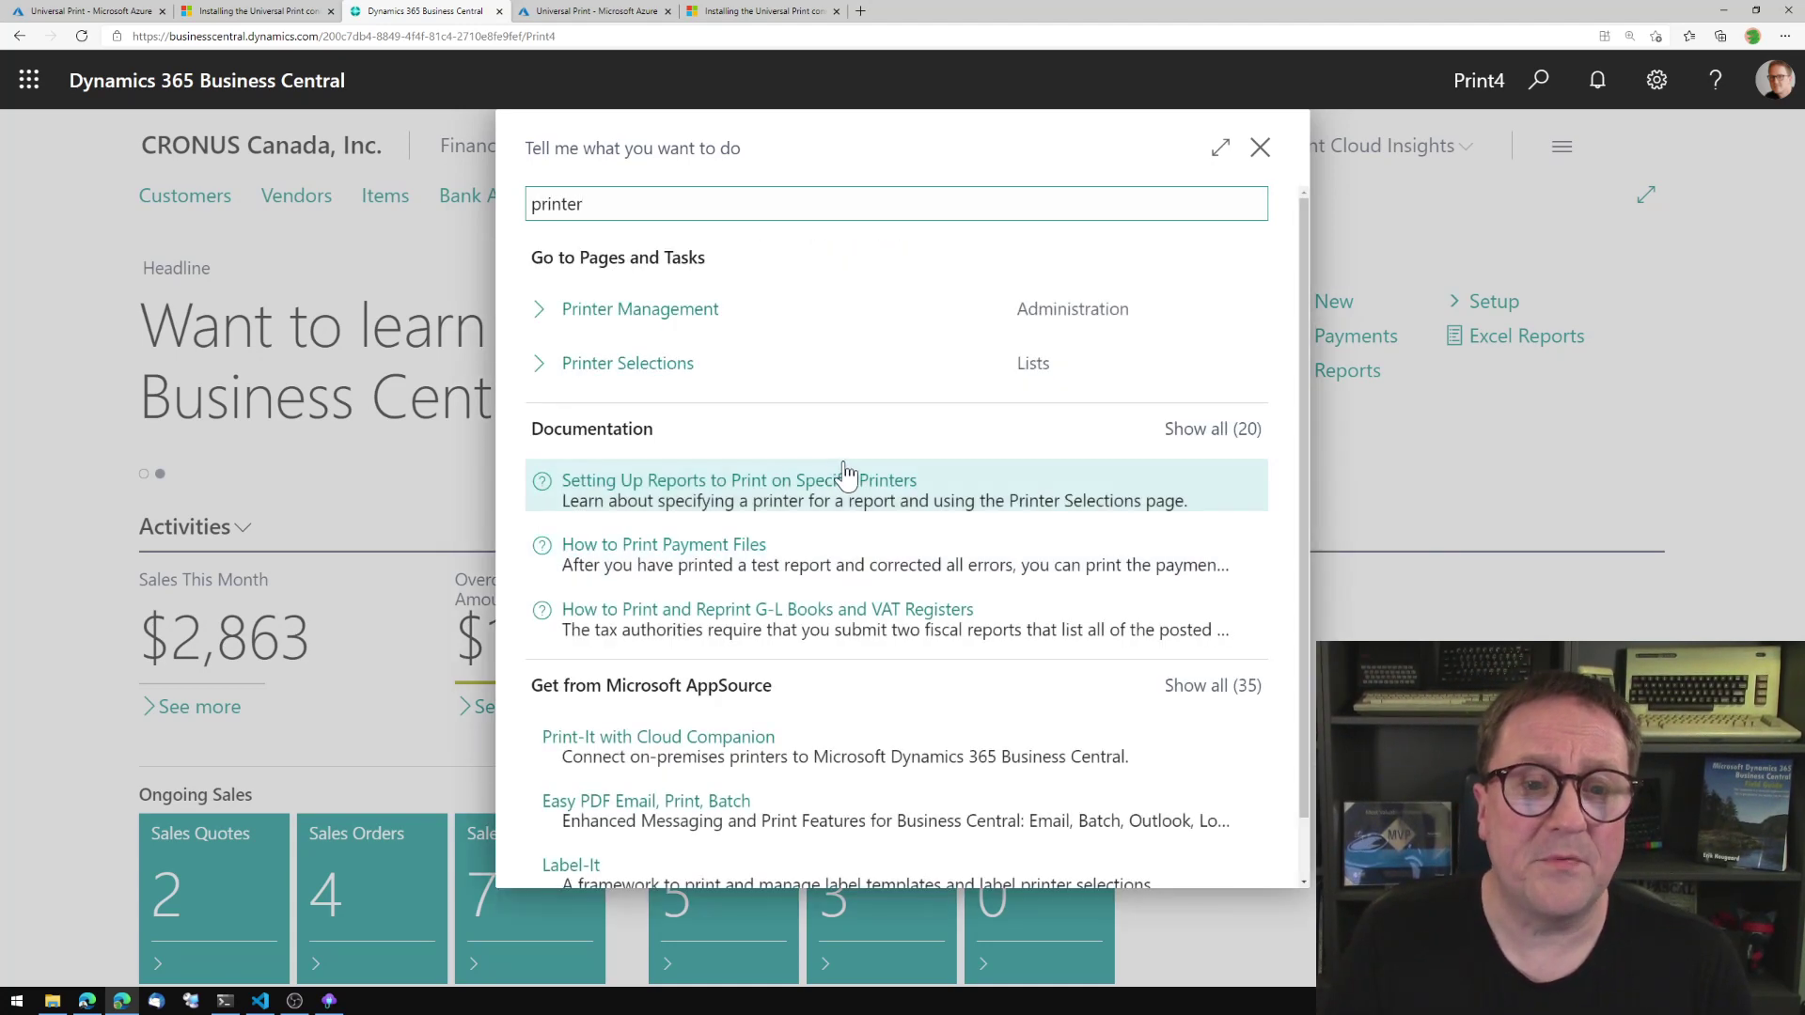
click(653, 372)
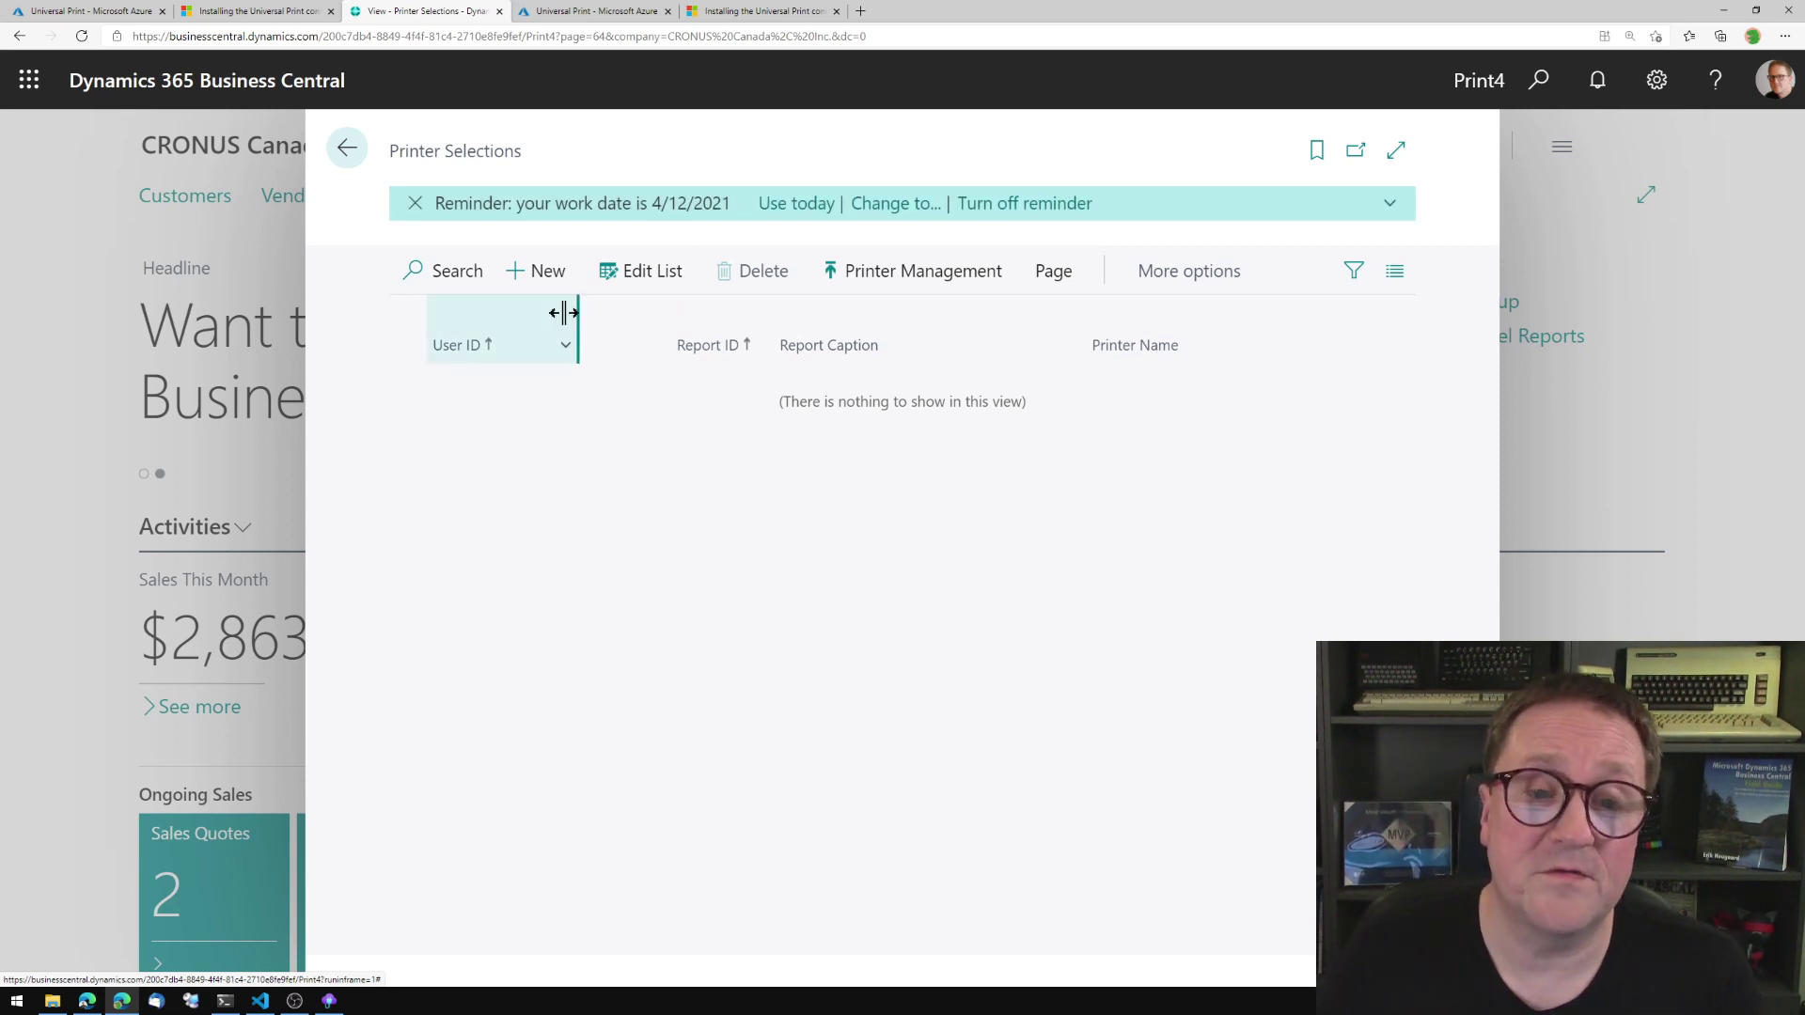
Add a printer selection without a user that assigns report 1305 to HP DESKJET 3630 SERIES [2821C9].
click(532, 282)
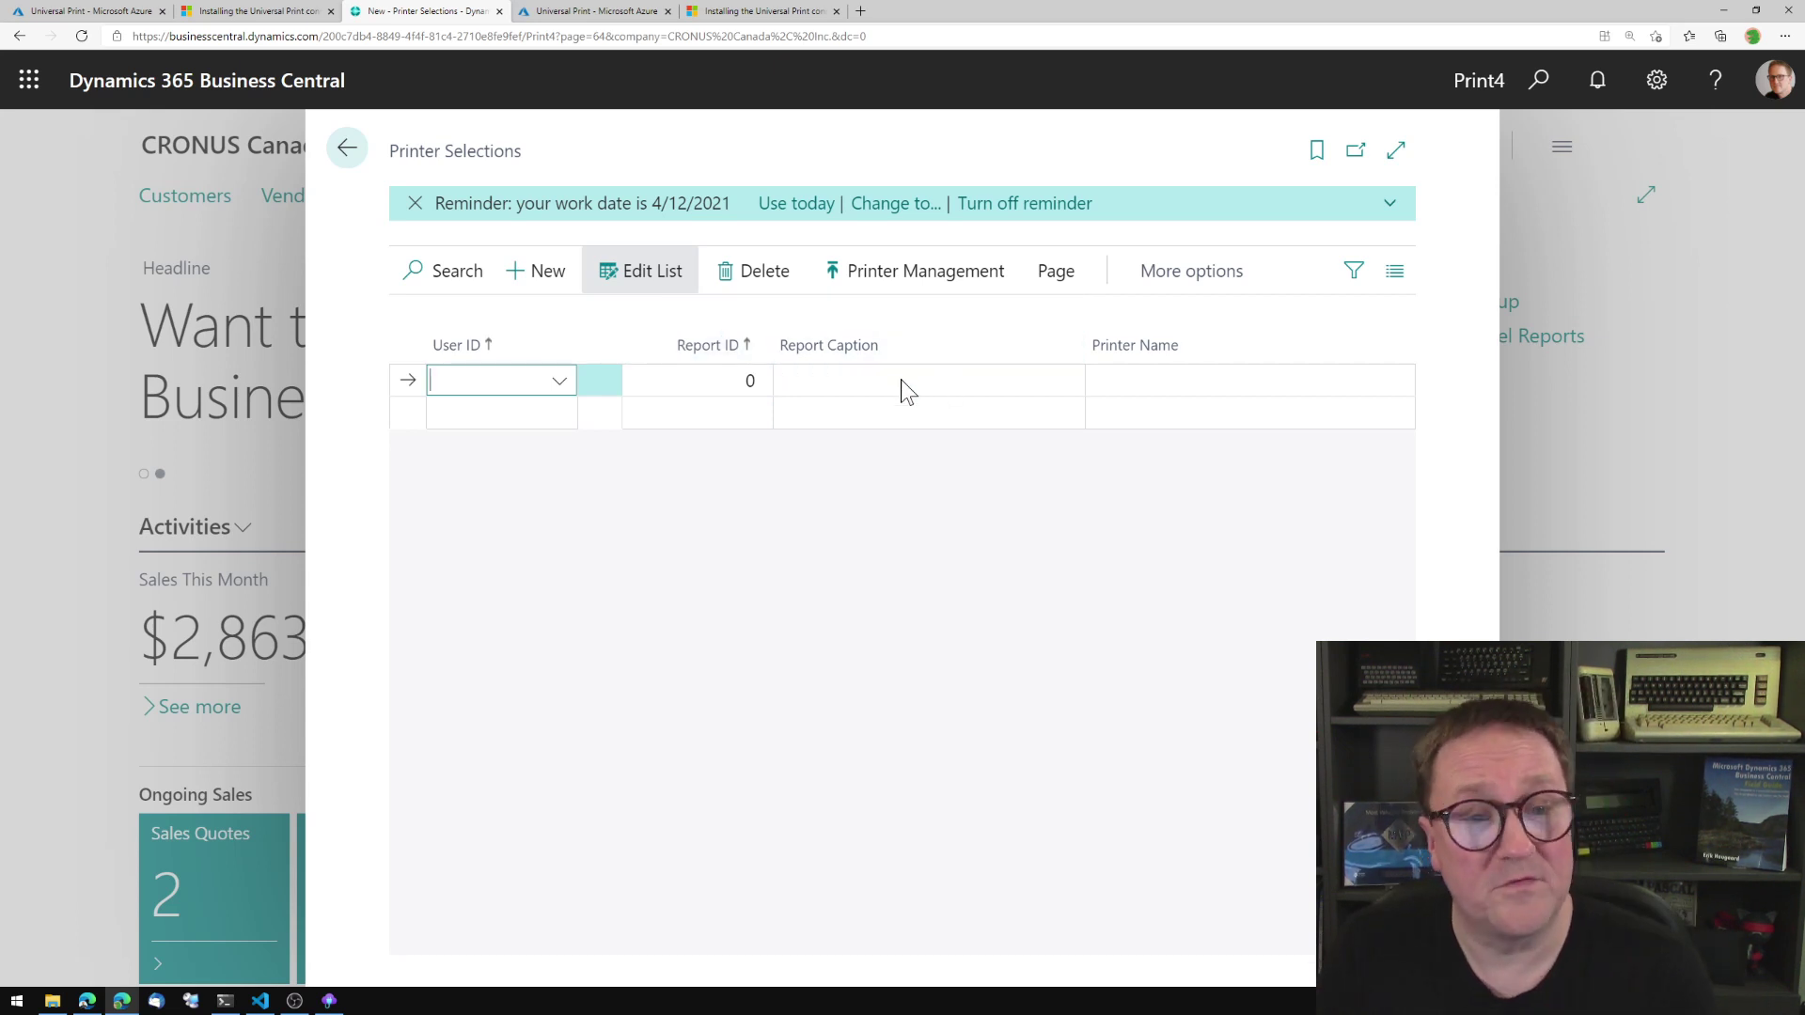
key(Tab)
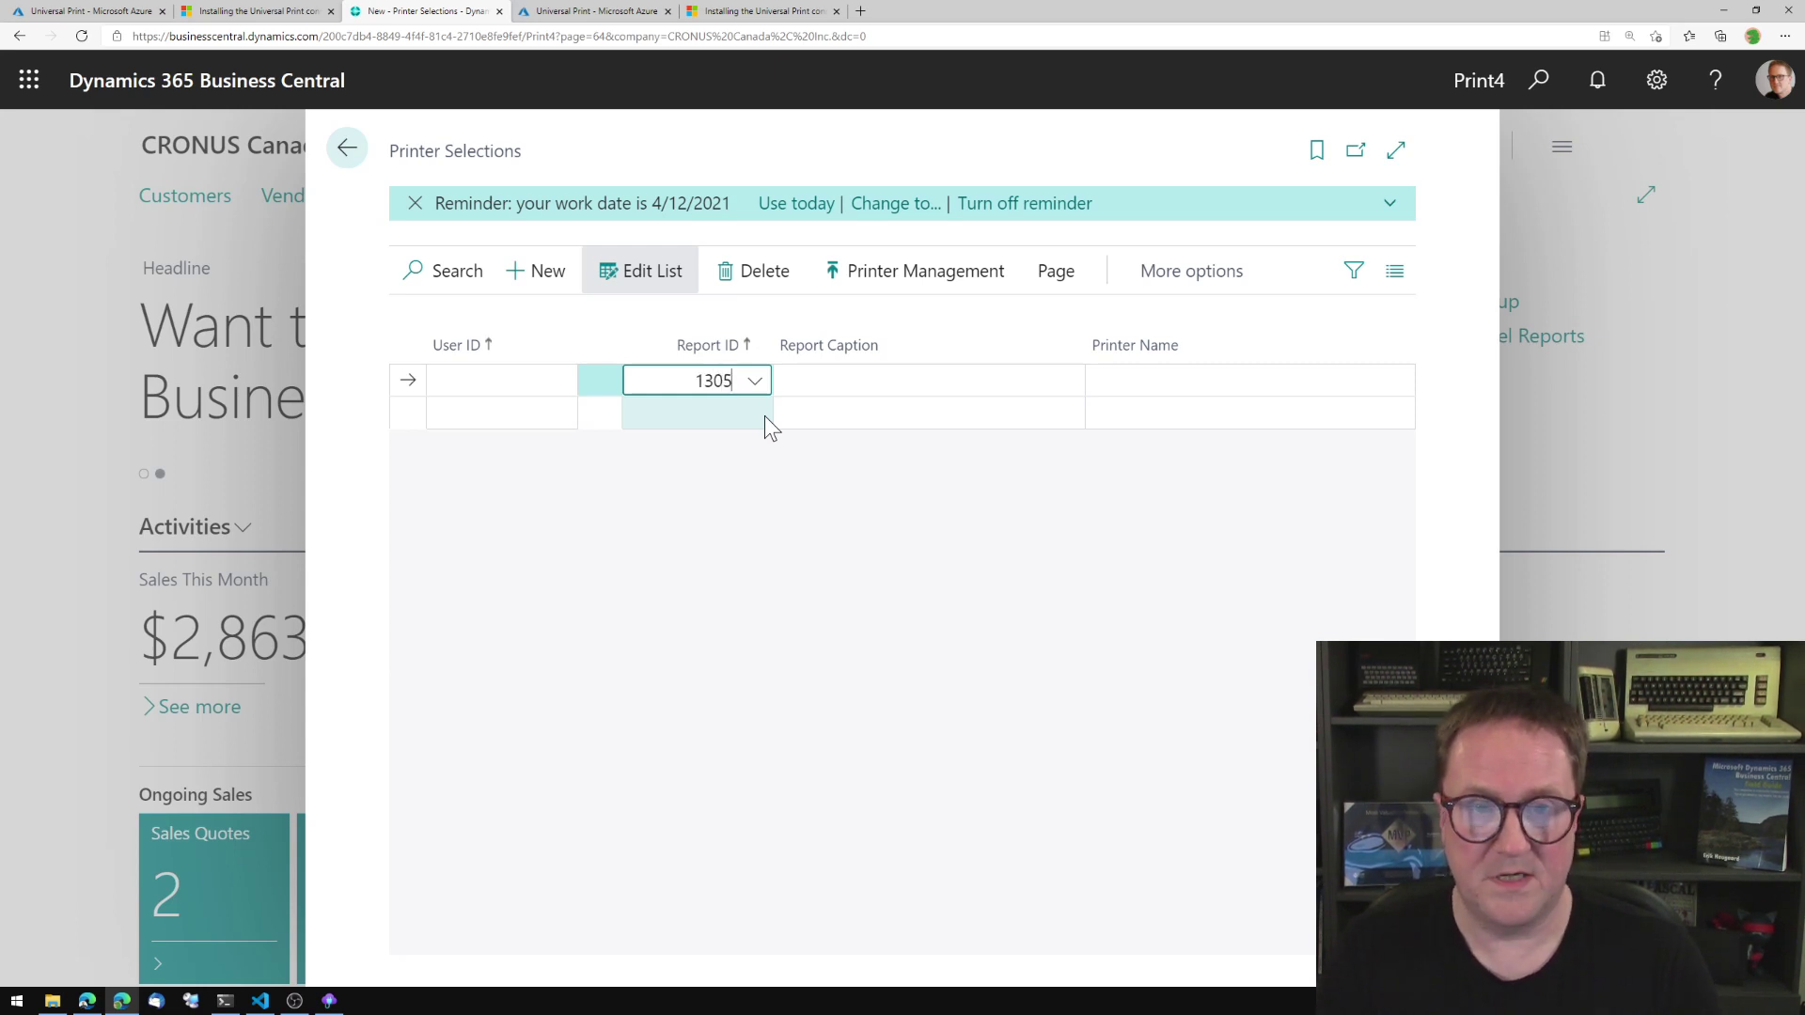
key(Tab)
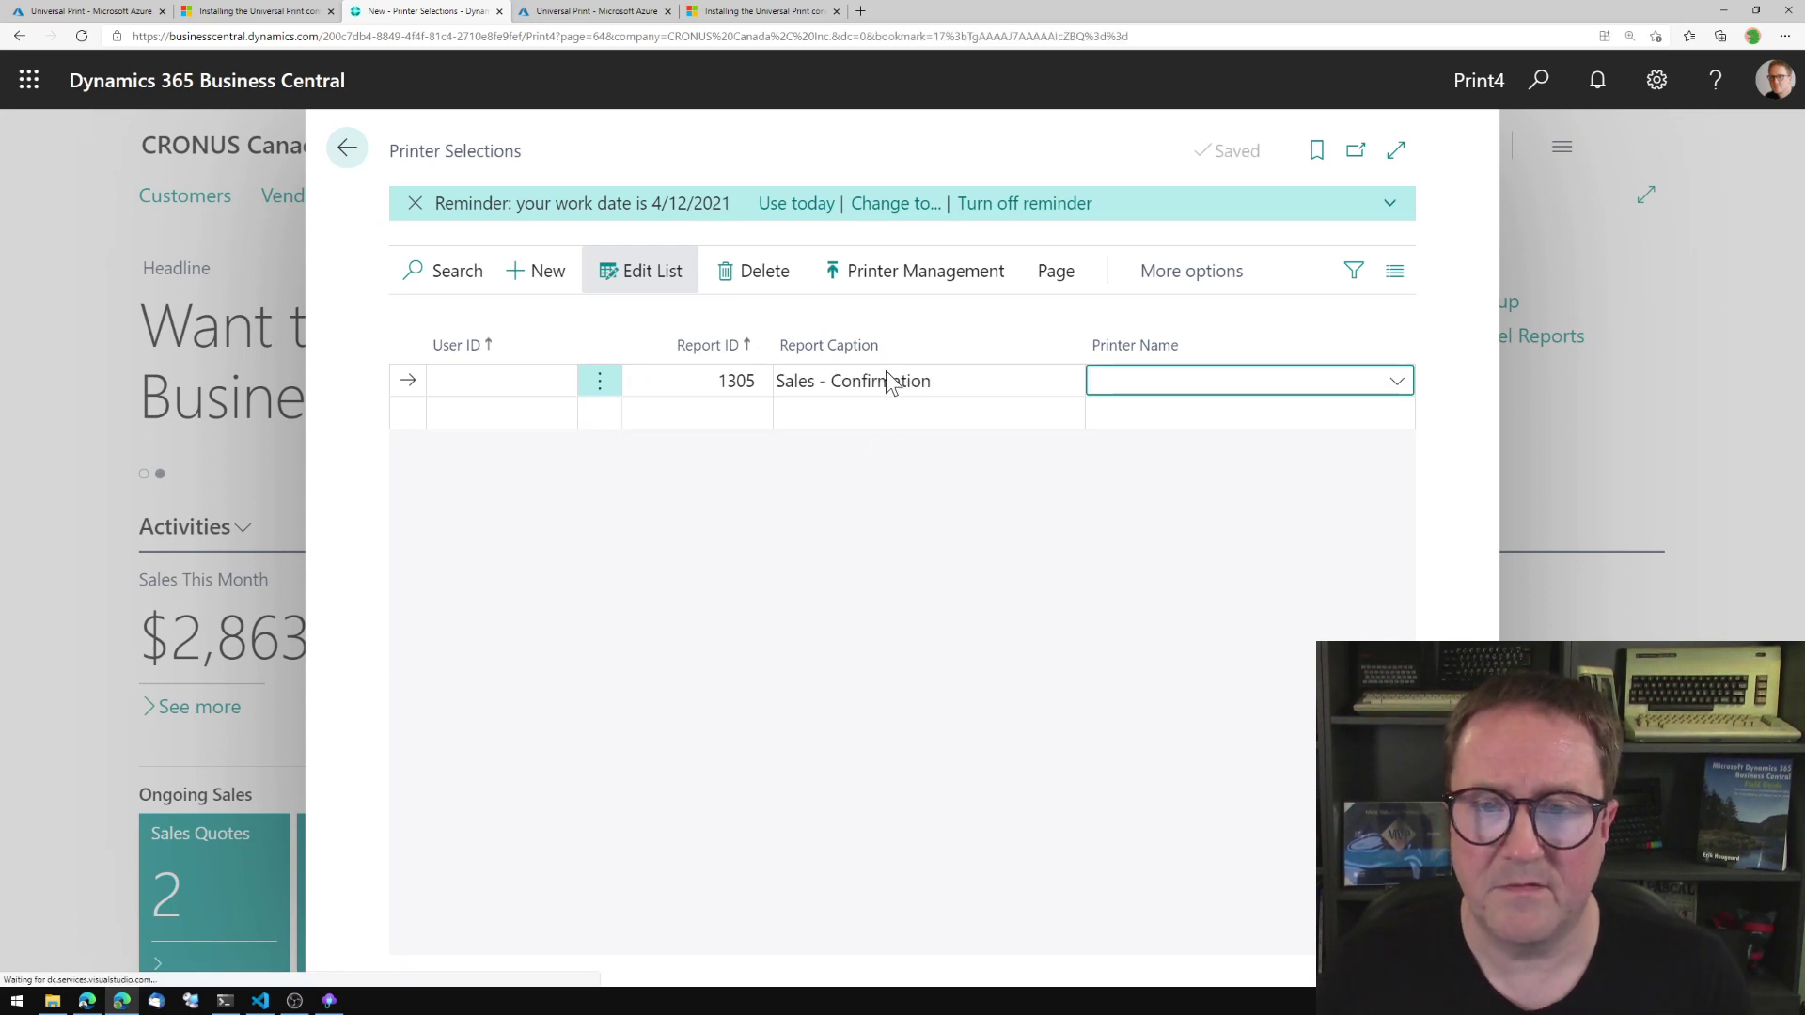
click(1397, 381)
click(1181, 482)
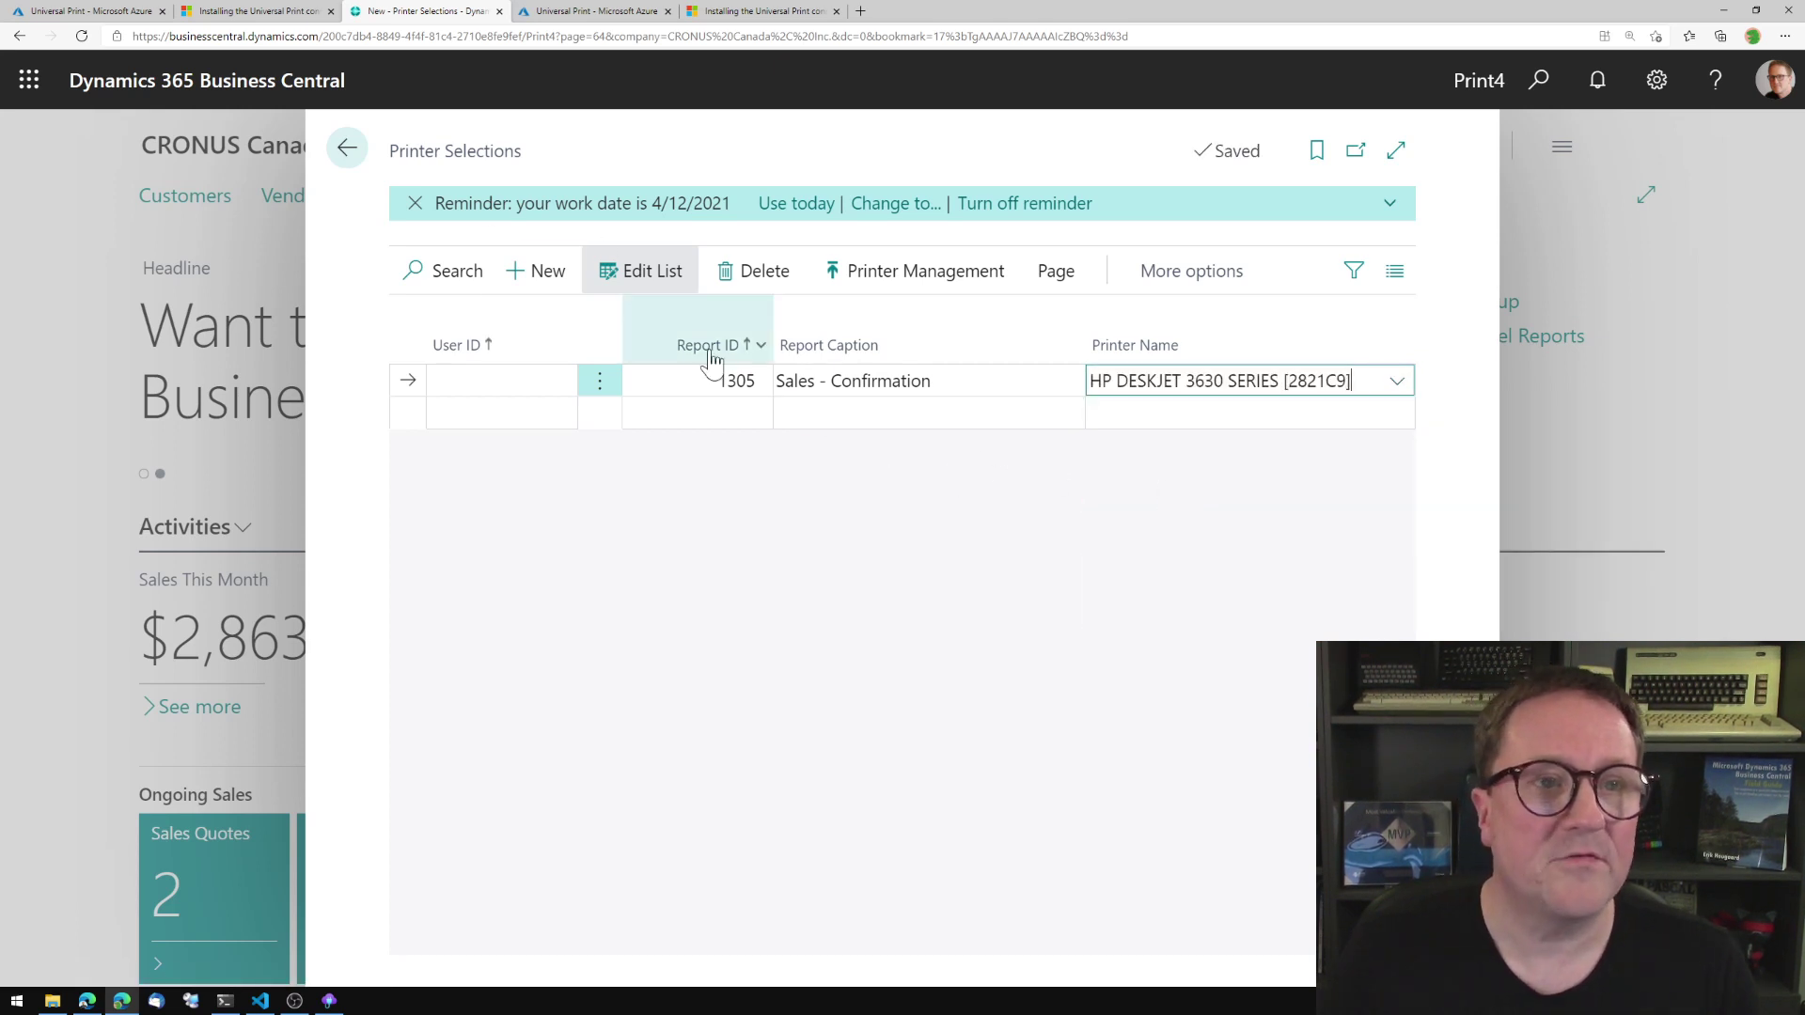
Switch to the Universal Print connector, register the HP LaserJet MFP M130nw (BD9A16) printer and return to Business Central.
key(alt+Tab)
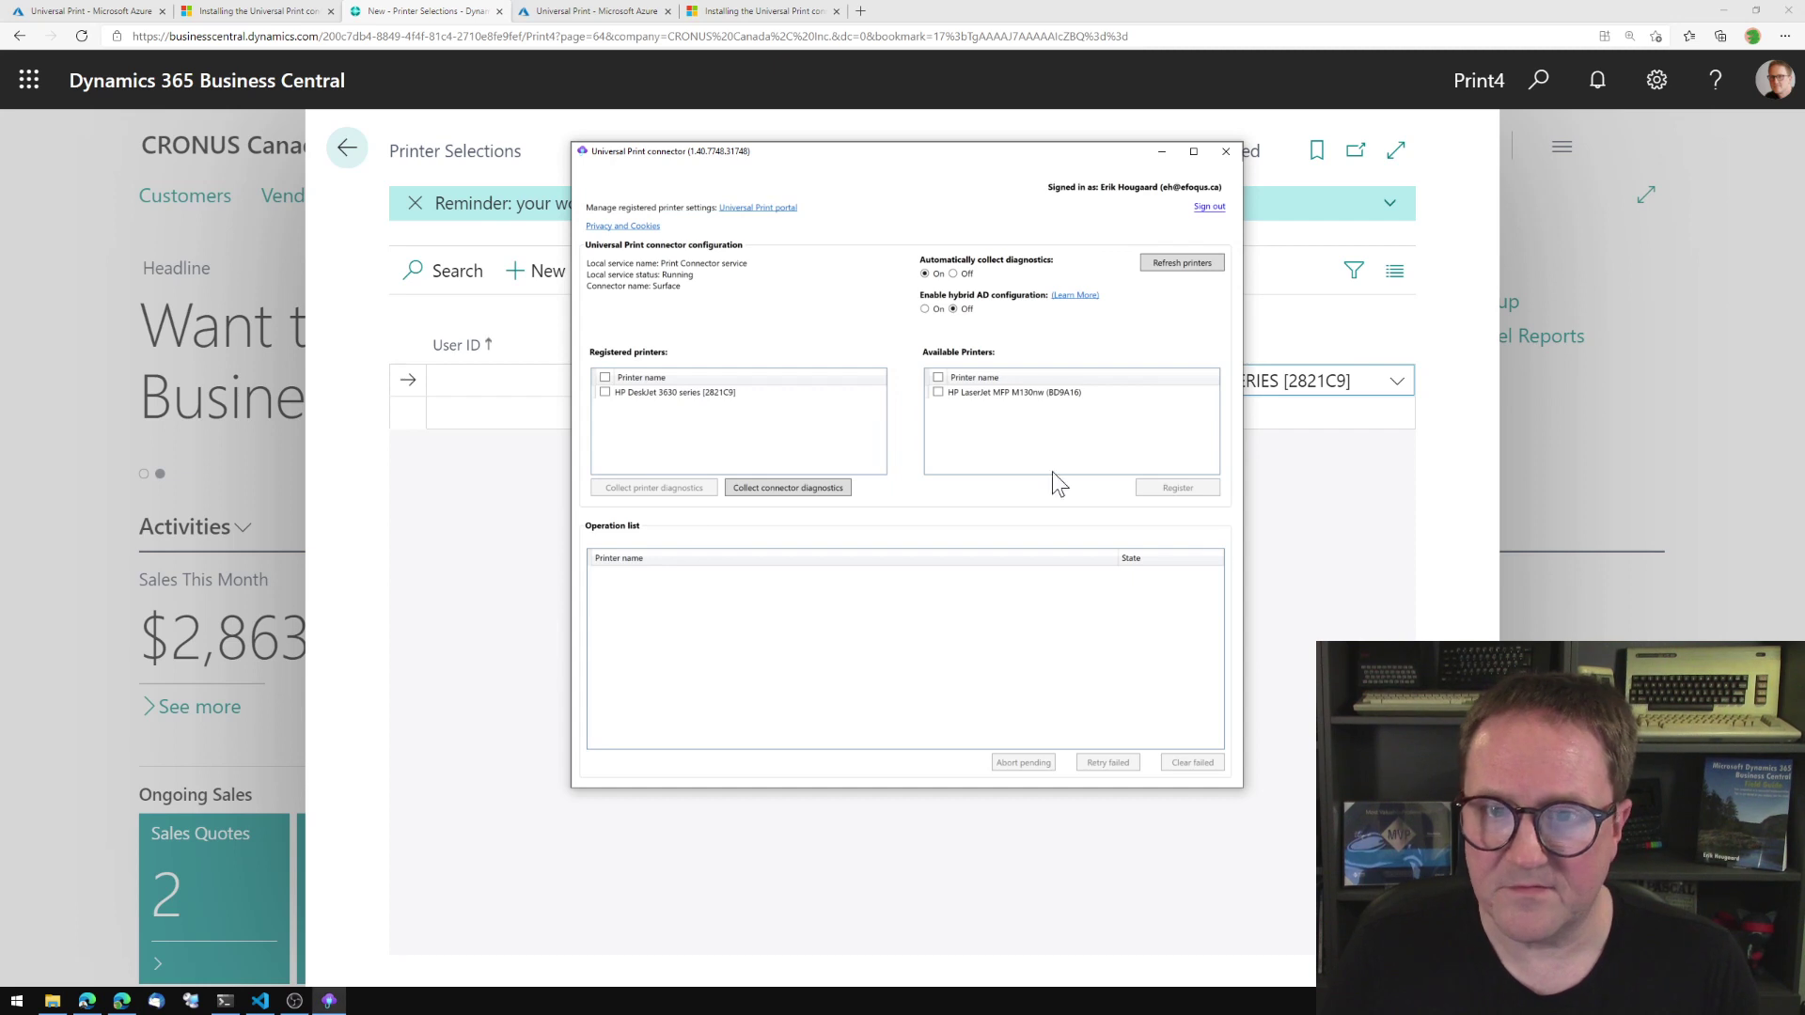
click(939, 392)
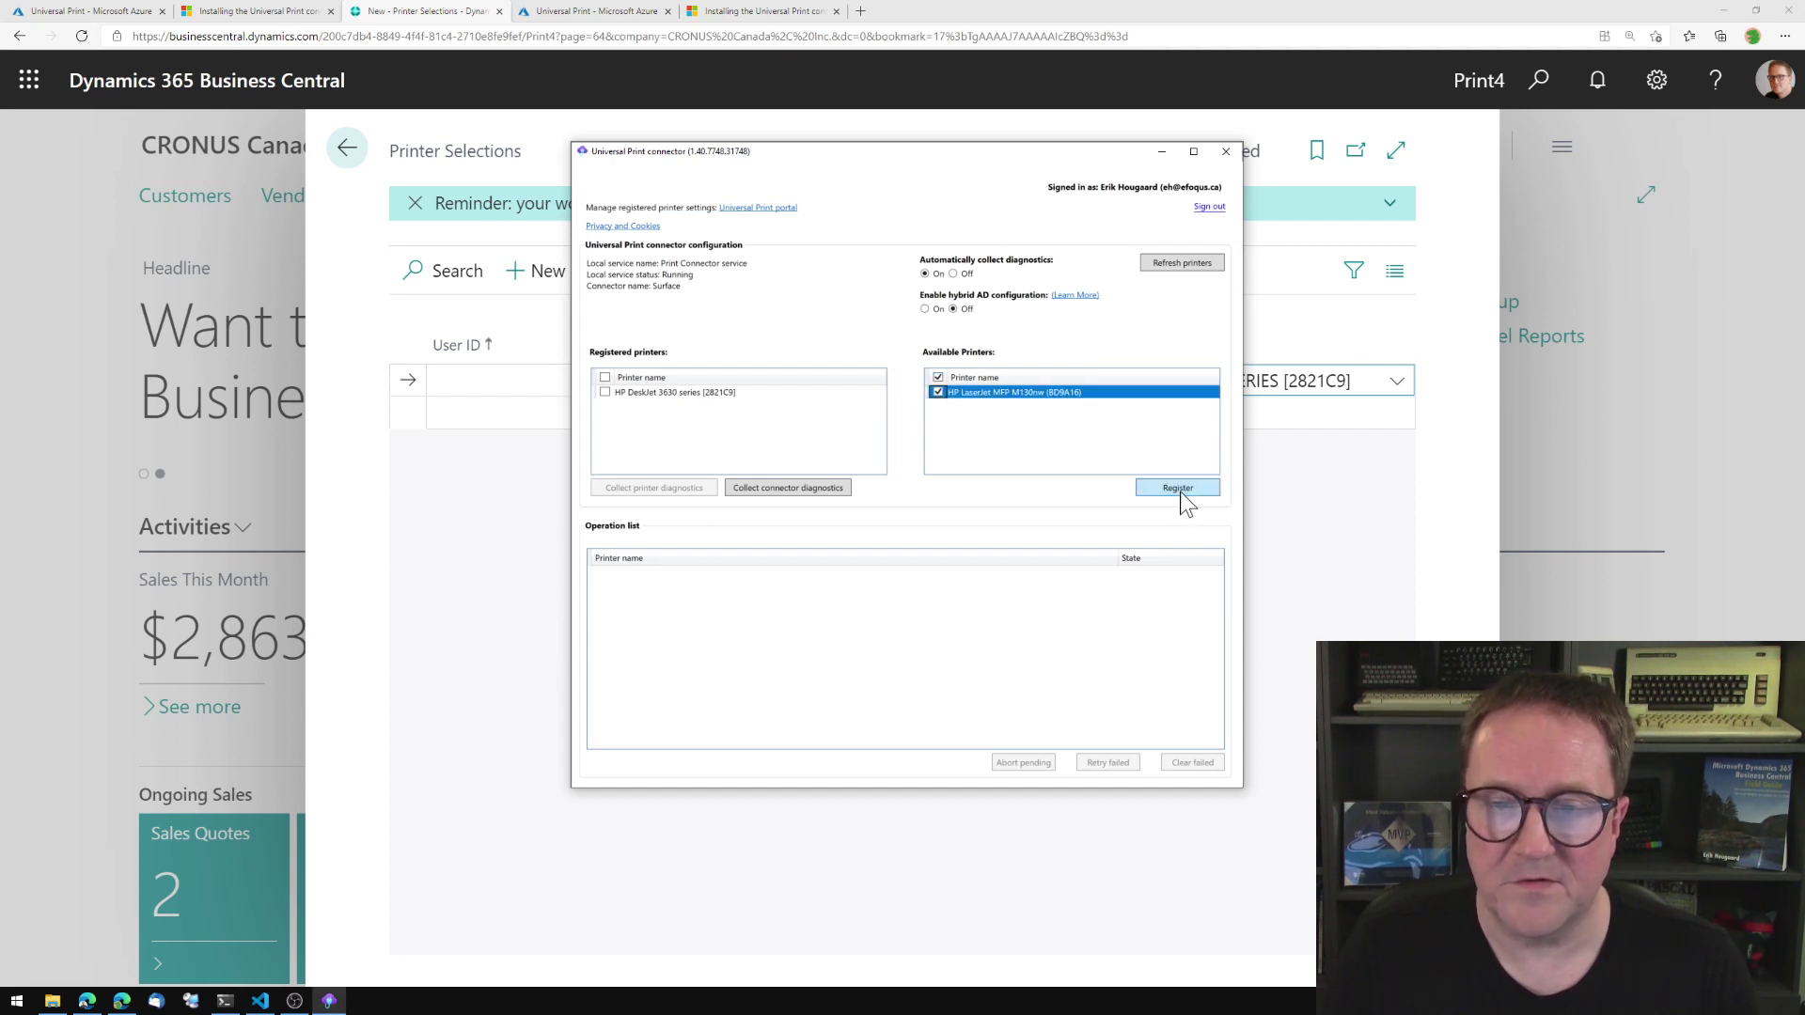
click(1175, 490)
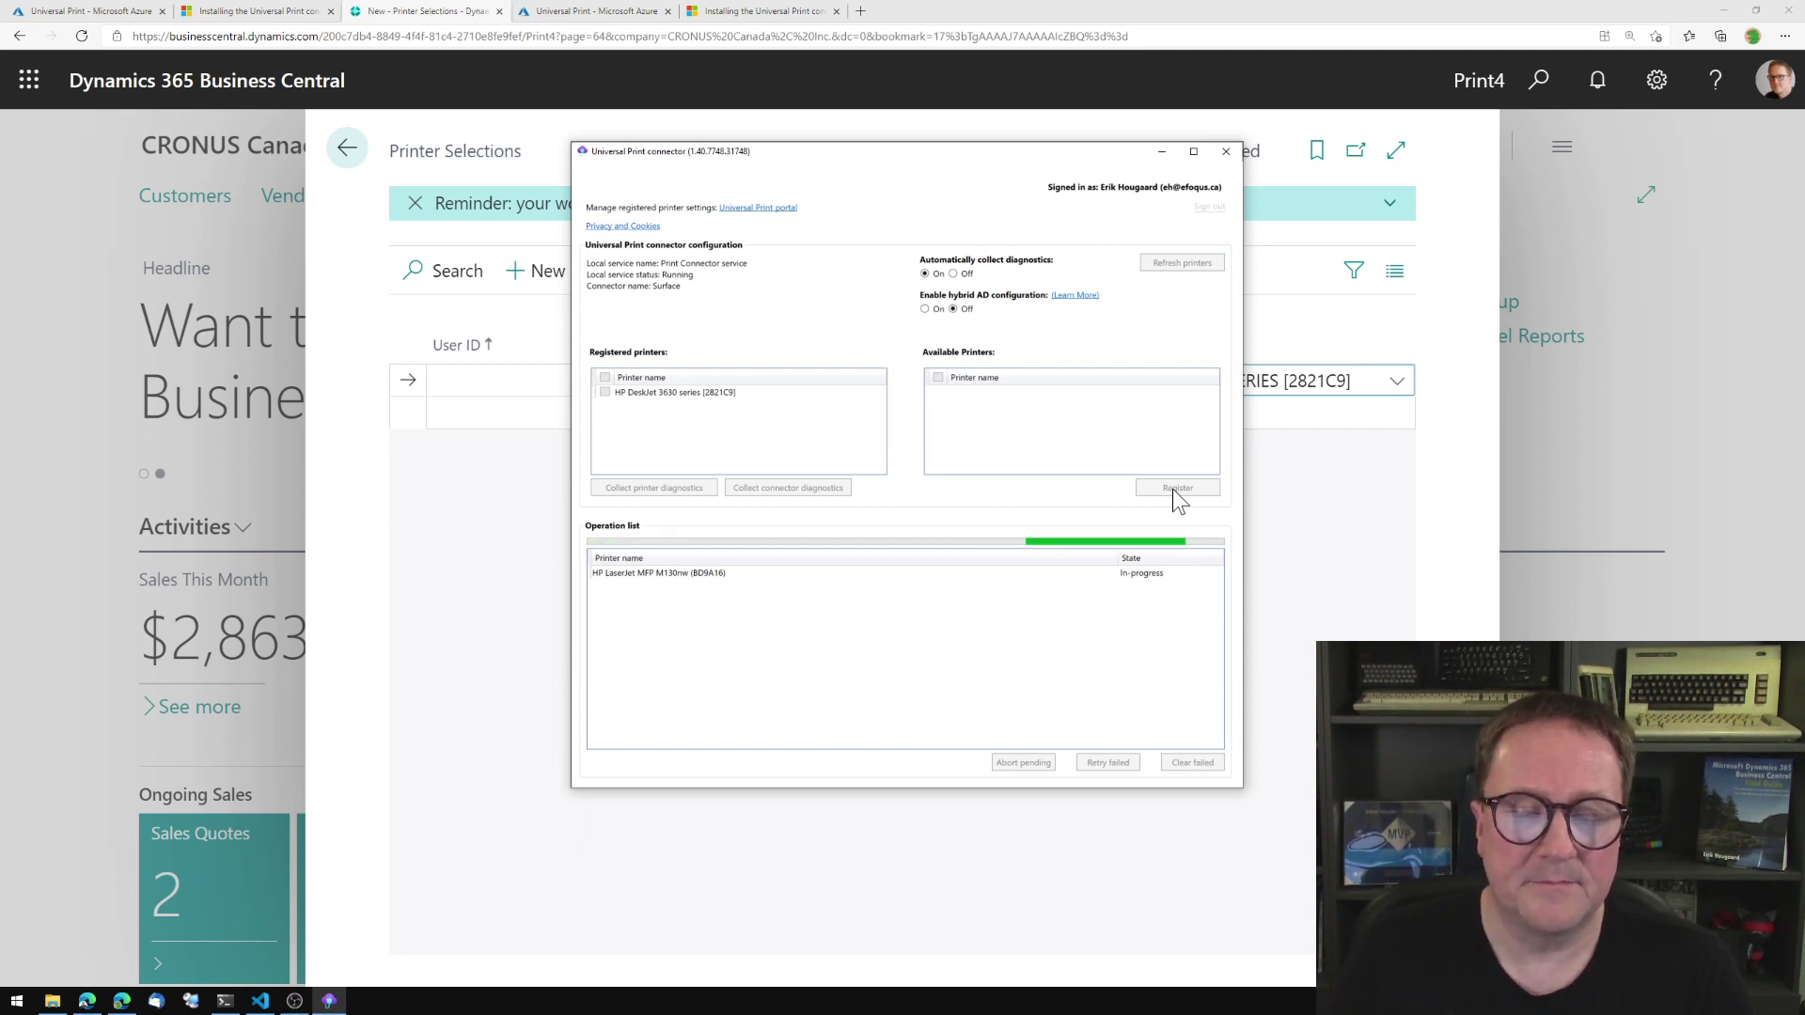
click(513, 146)
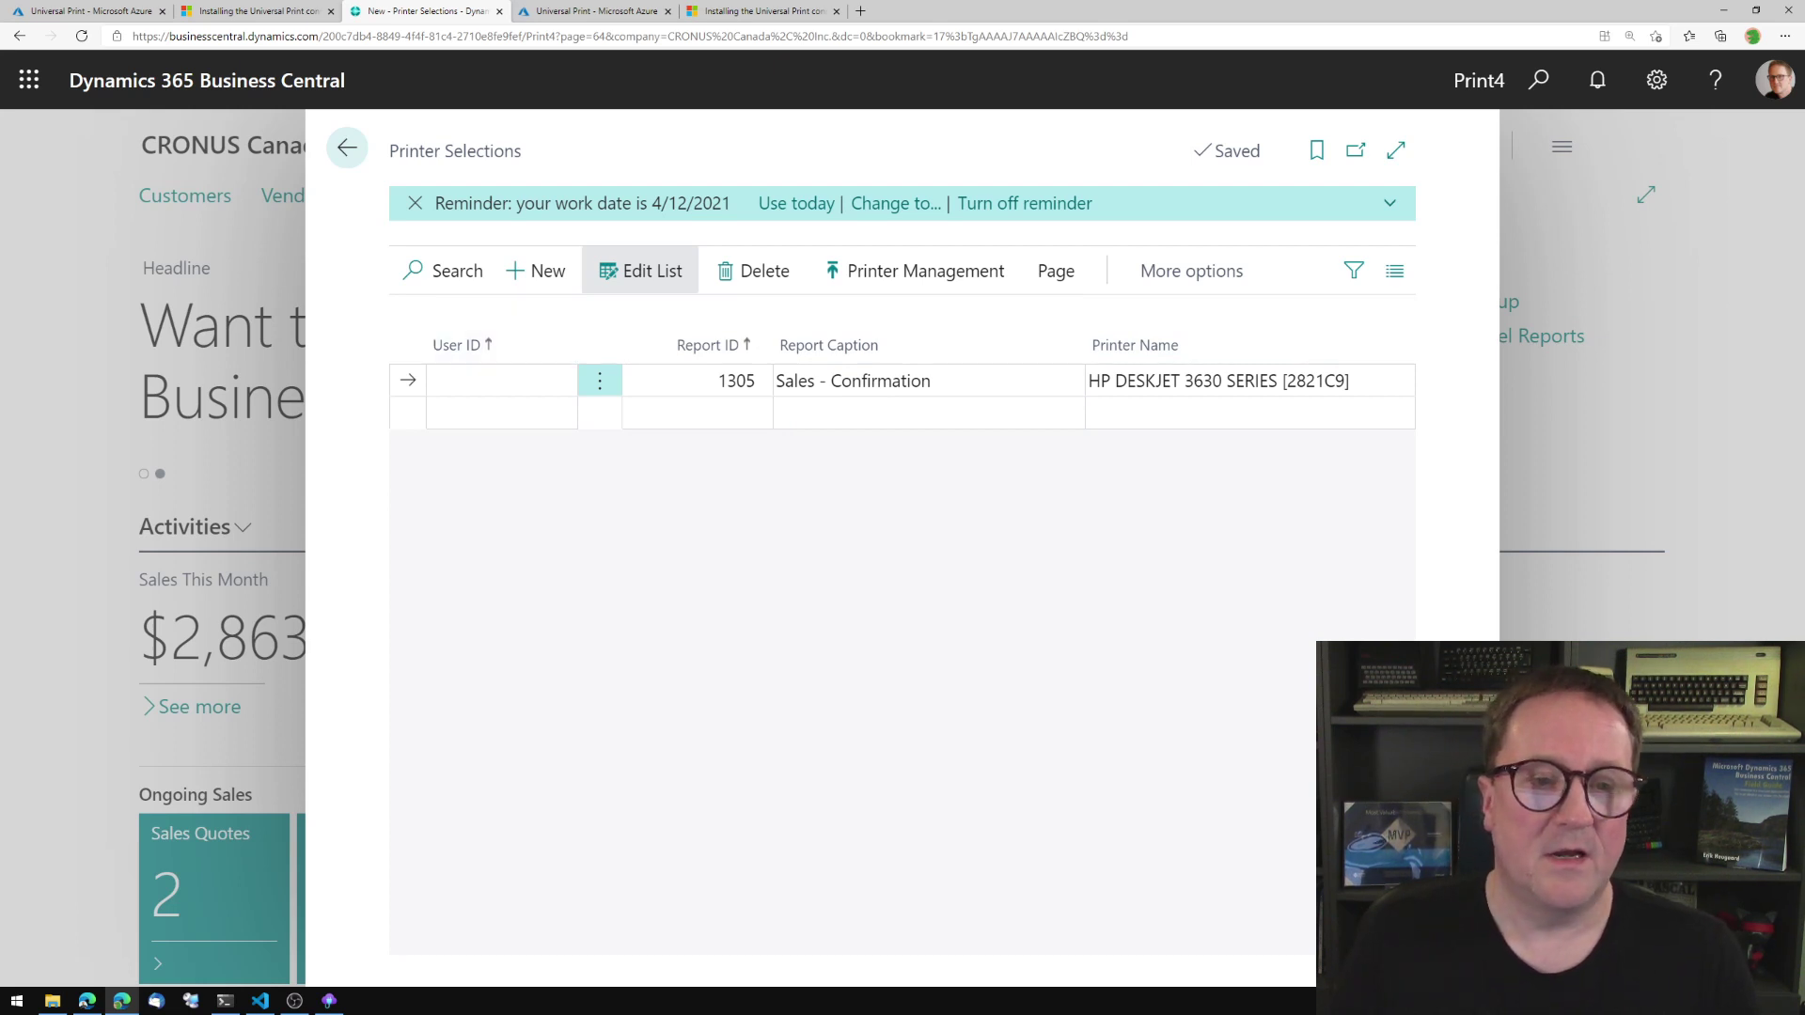
Add a second printer selection assigning HP DESKJET 3630 SERIES [2821C9] to the user offered in the lookup, leaving the report ID at 0.
click(506, 419)
click(559, 413)
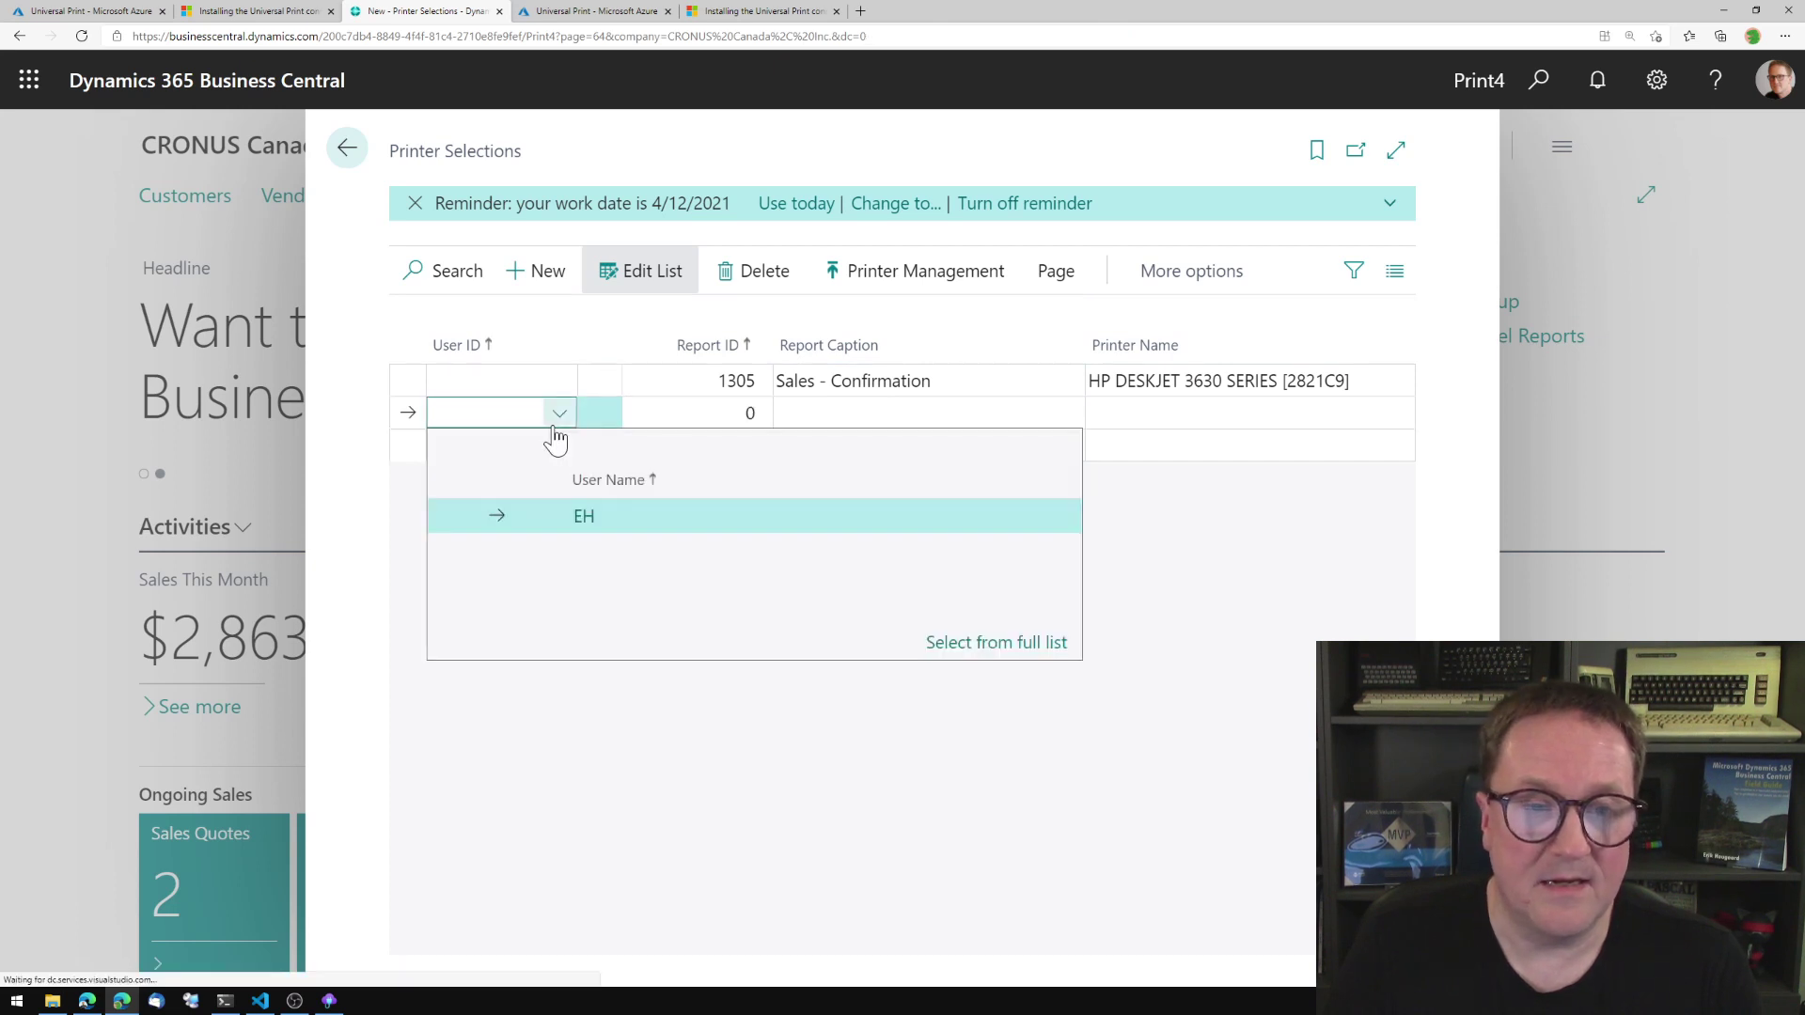
click(590, 521)
key(Tab)
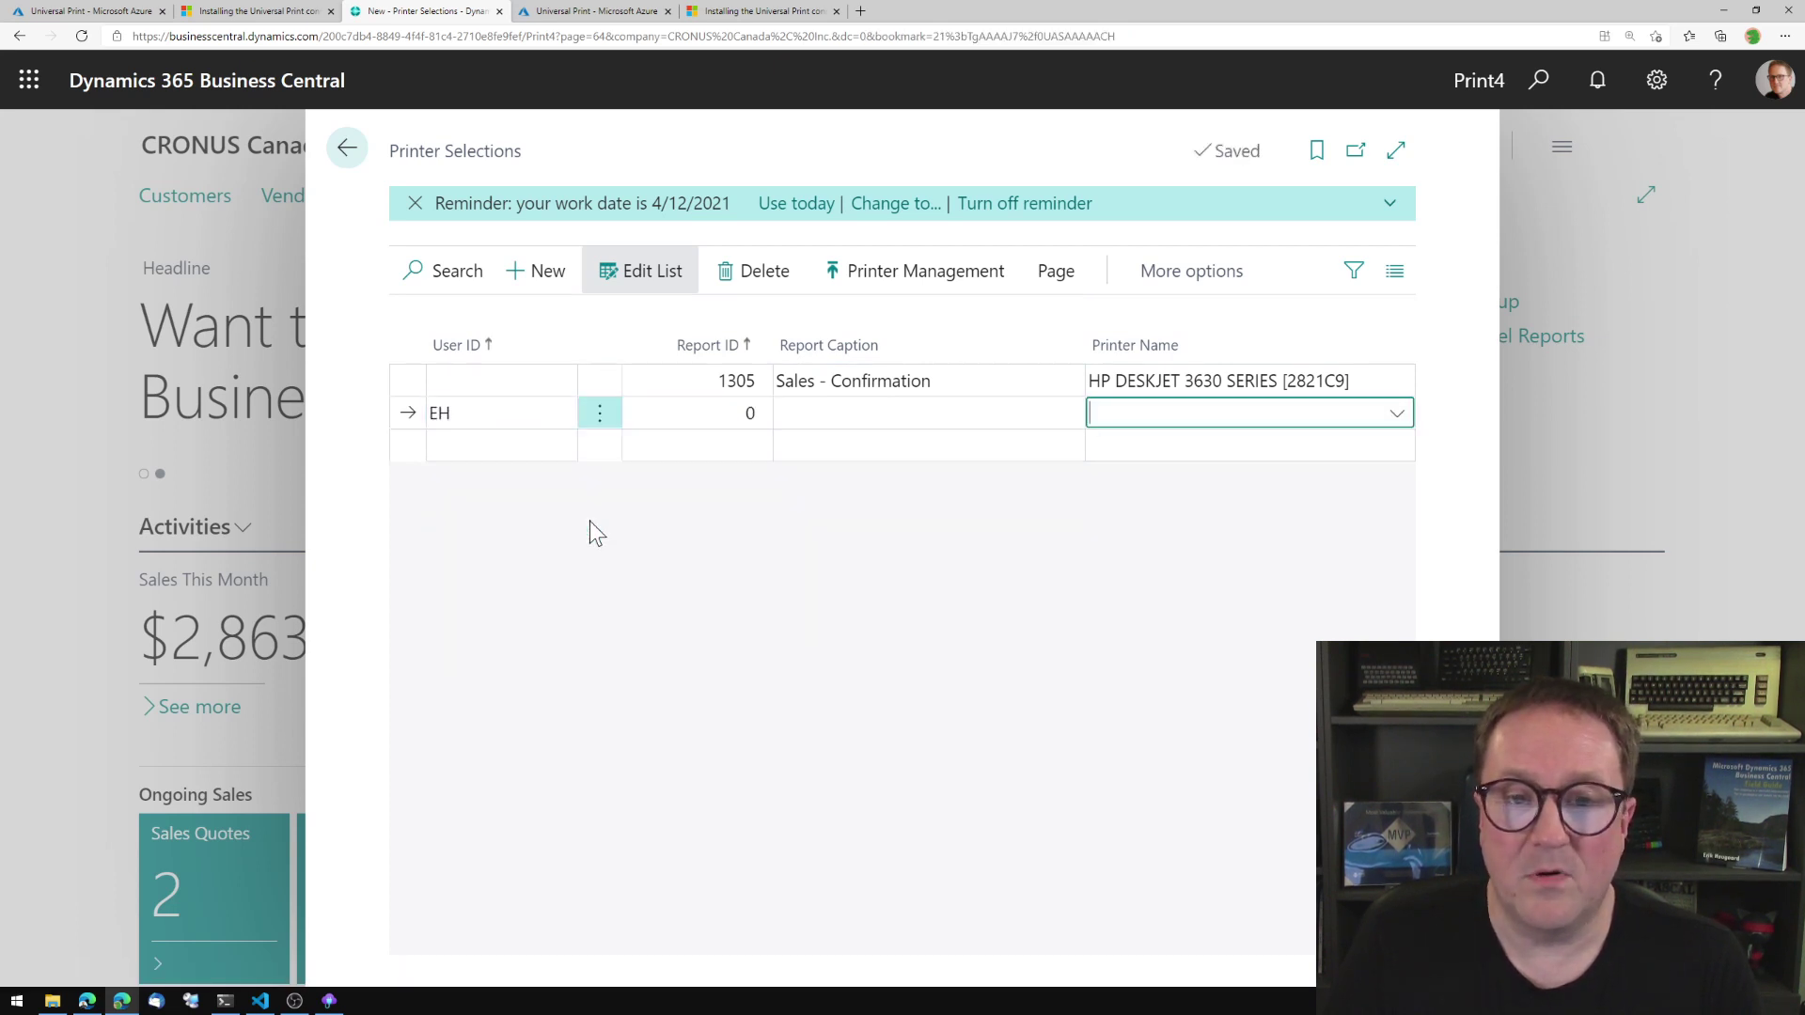
text(HP DESKJET 3630 SERIES [2821C9])
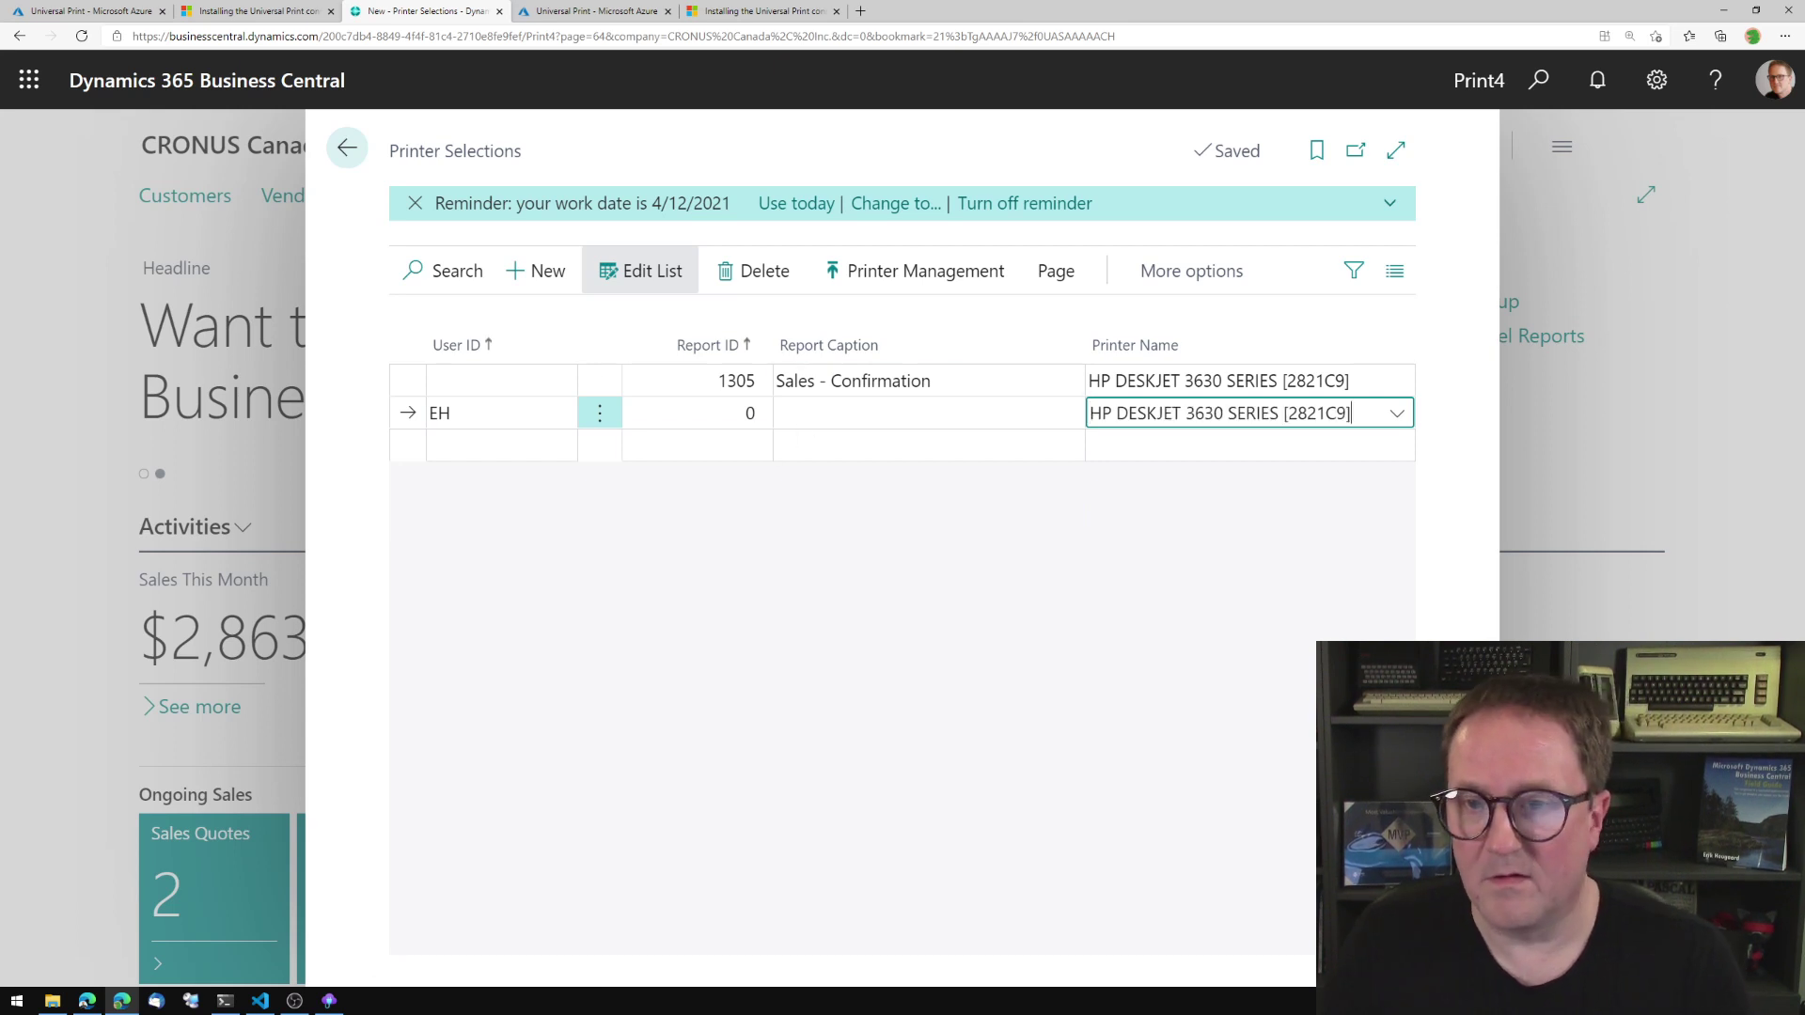
key(Tab)
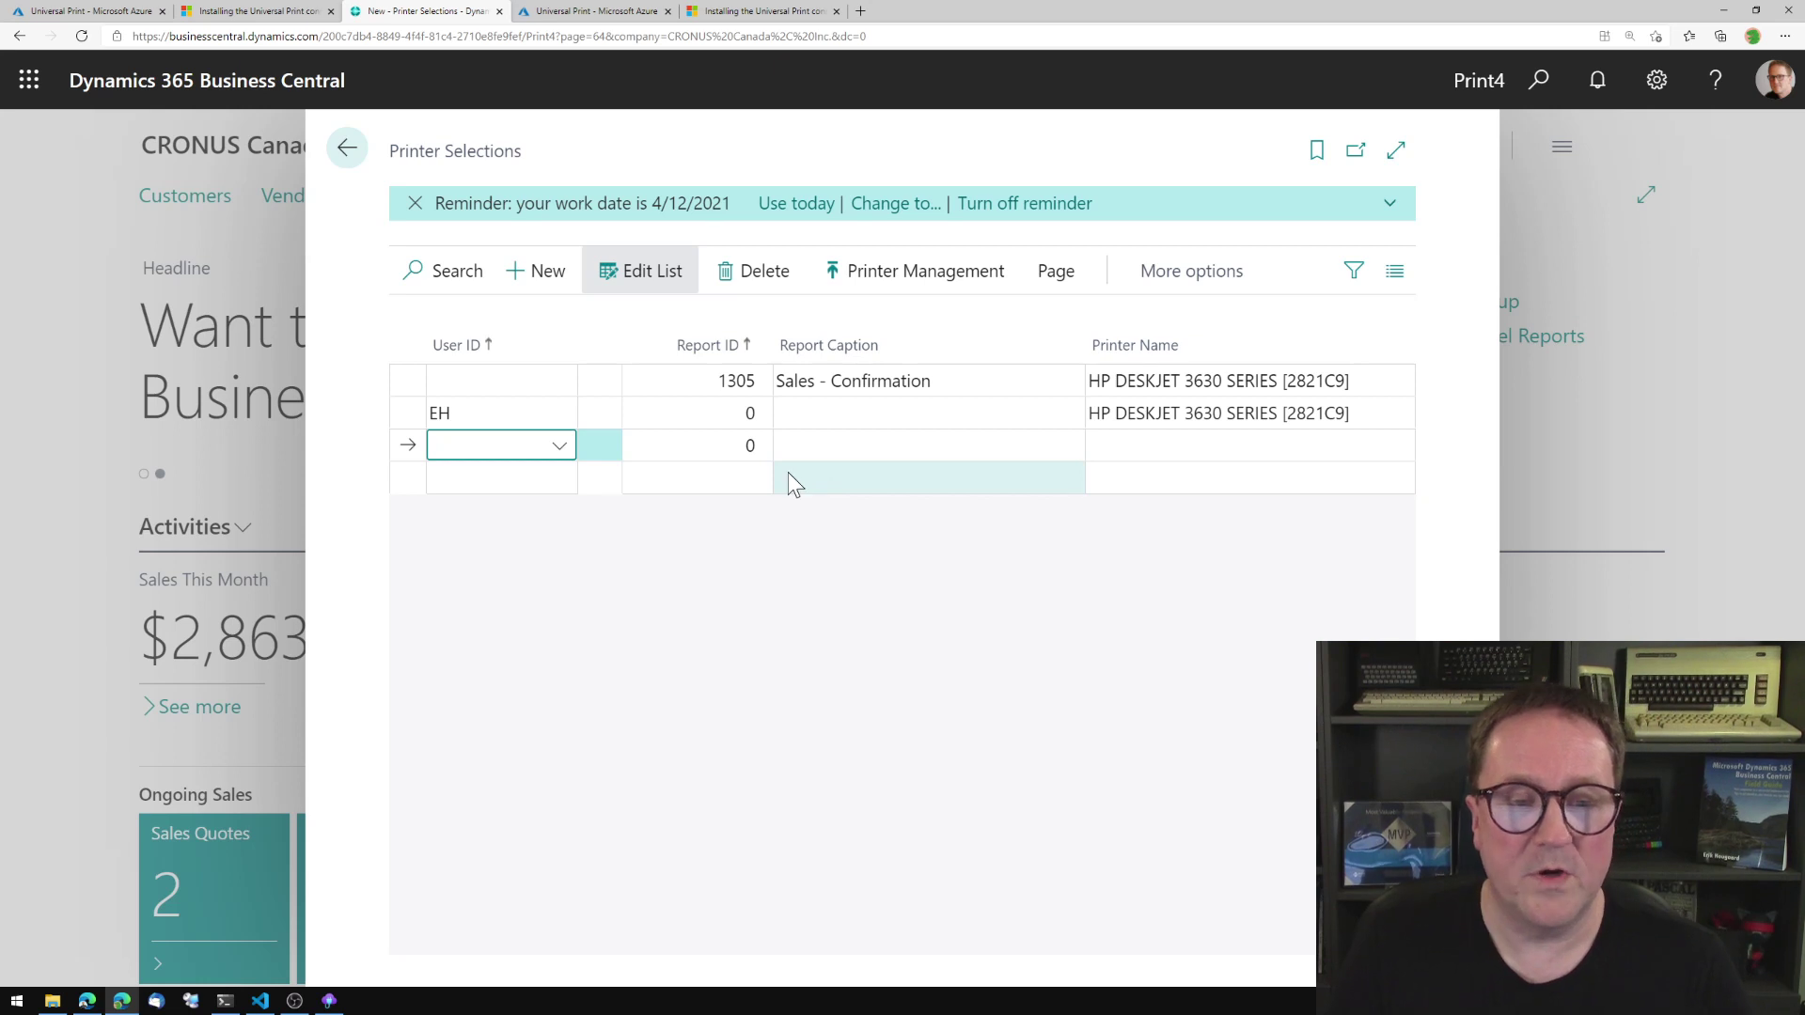
Add a third printer selection for the same user as the second entry, assigning report 1306 to HP DESKJET 3630 SERIES [2821C9].
text(eh)
key(Tab)
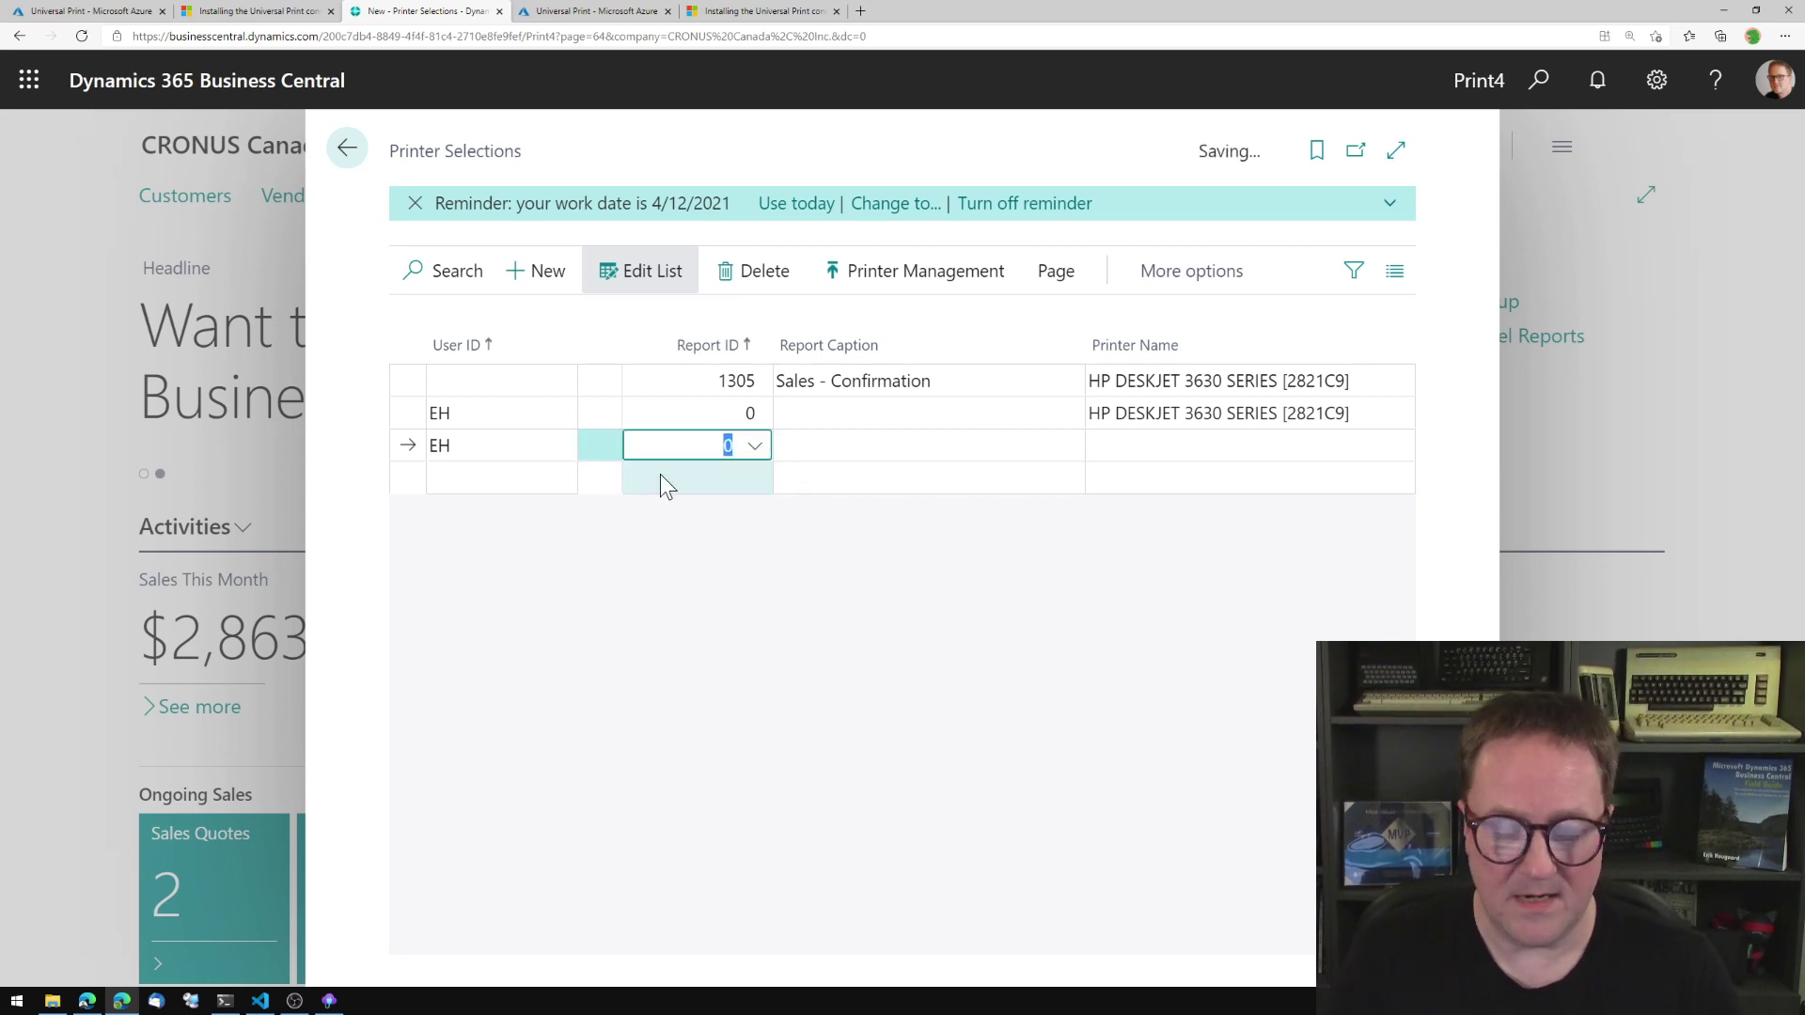
text(140)
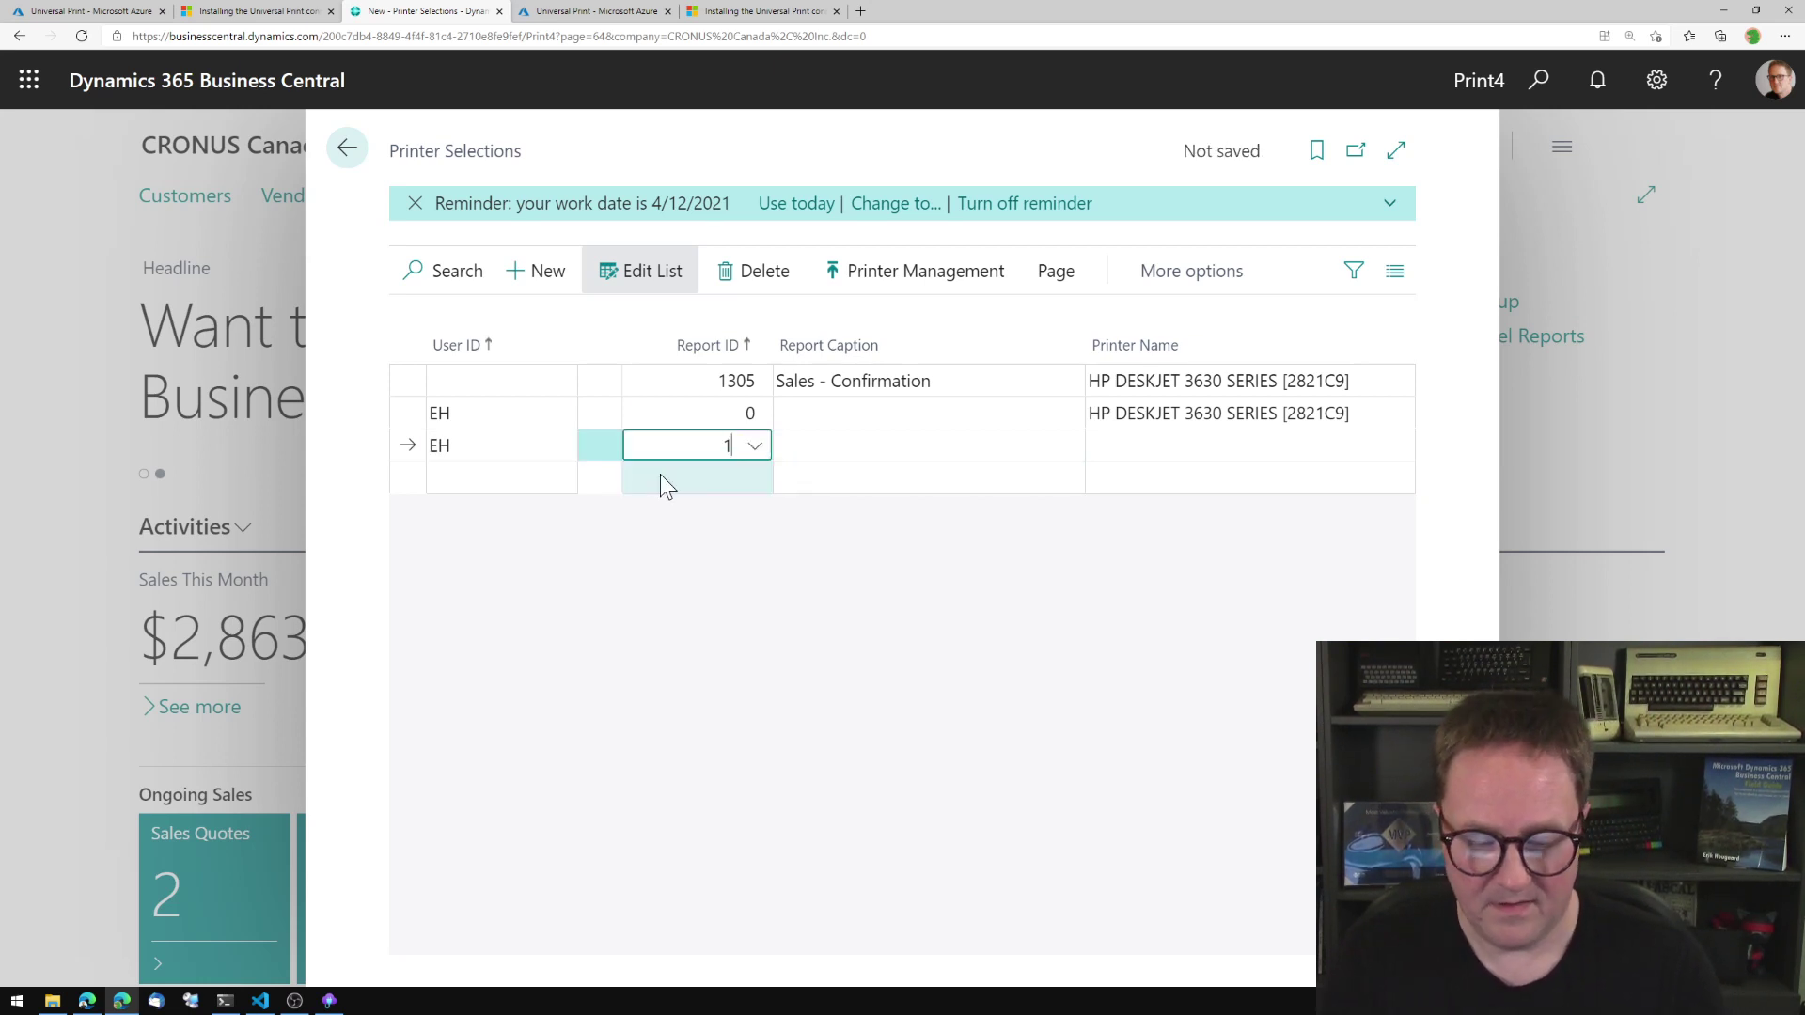
key(BackSpace)
key(BackSpace)
text(306)
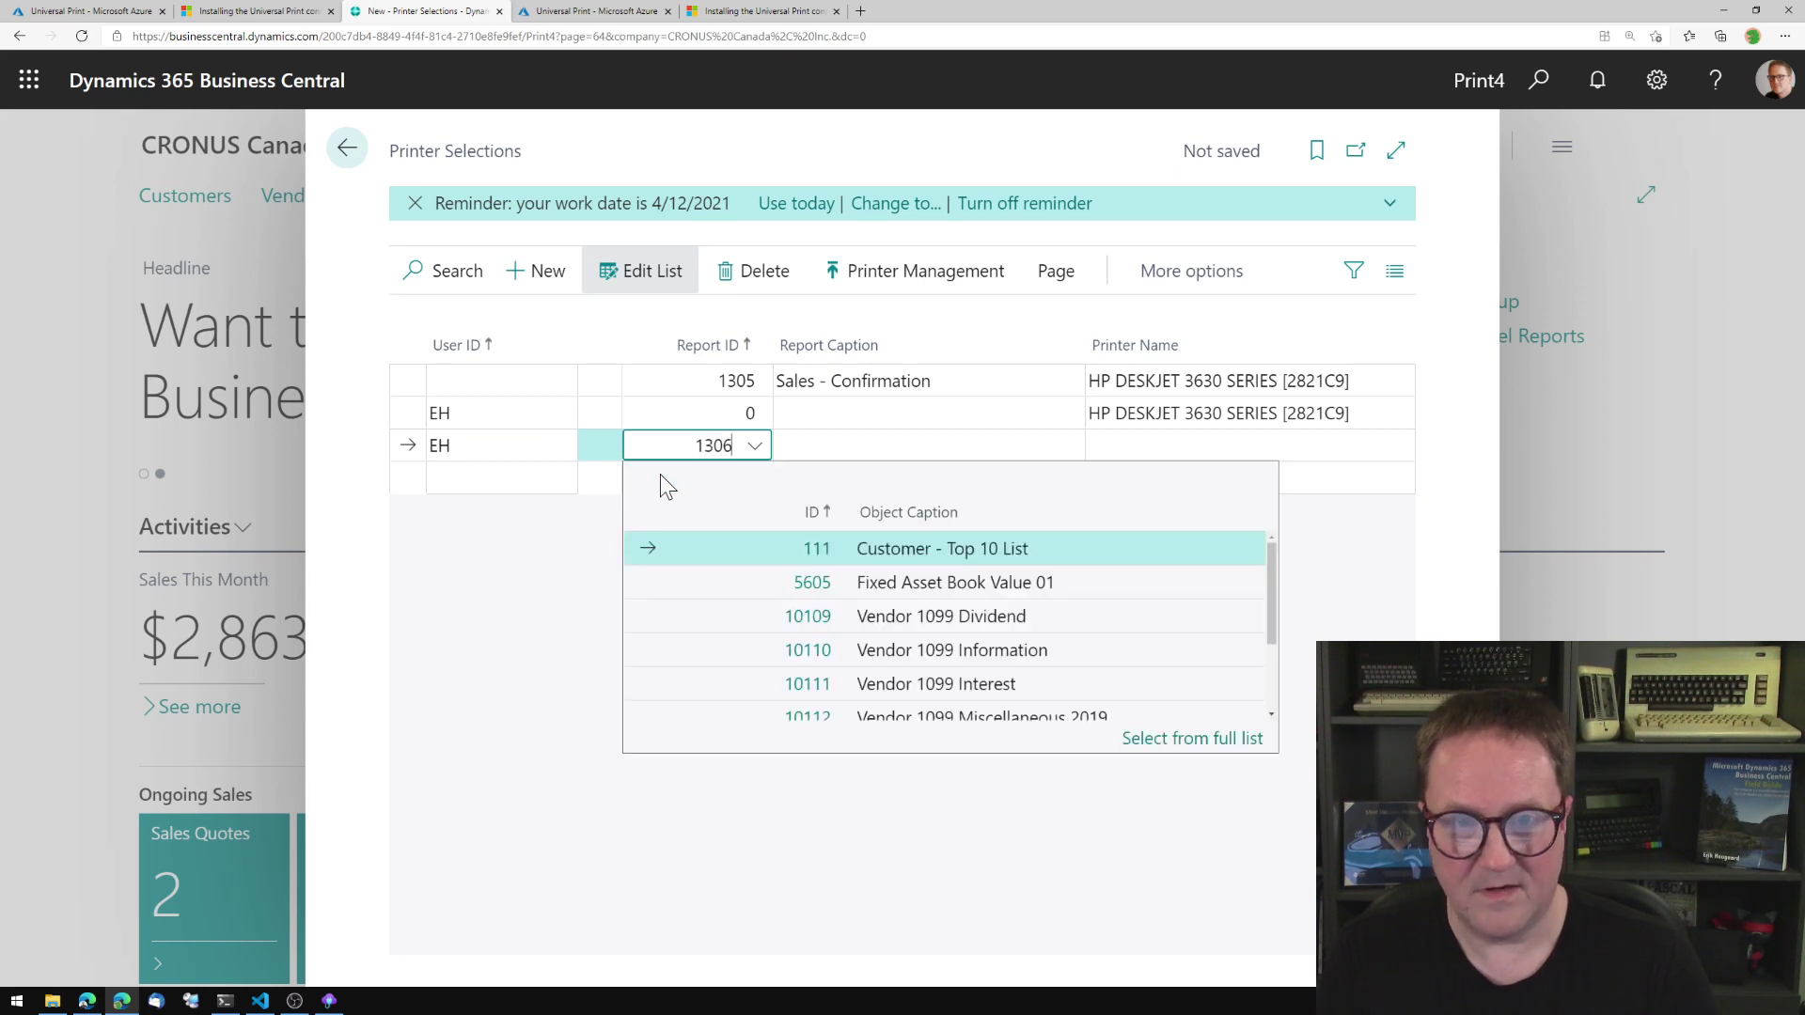
key(Tab)
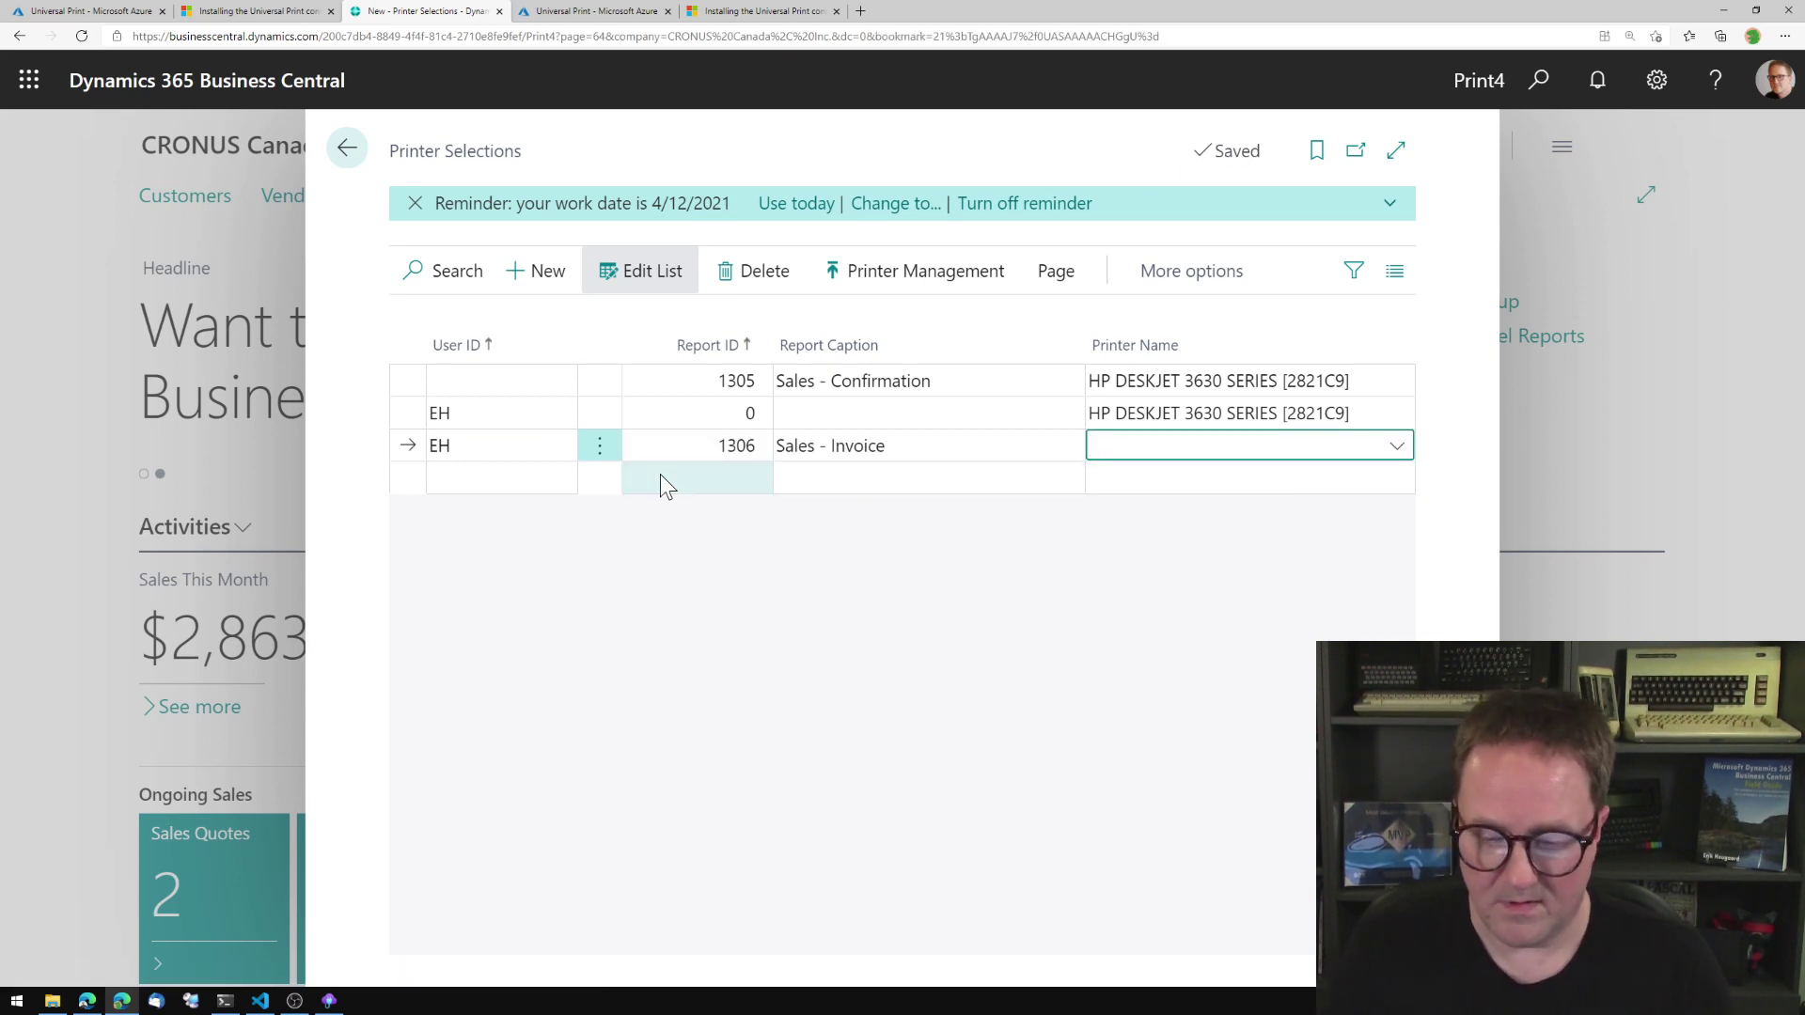
text(HP DESKJET 3630 SERIES [2821C9])
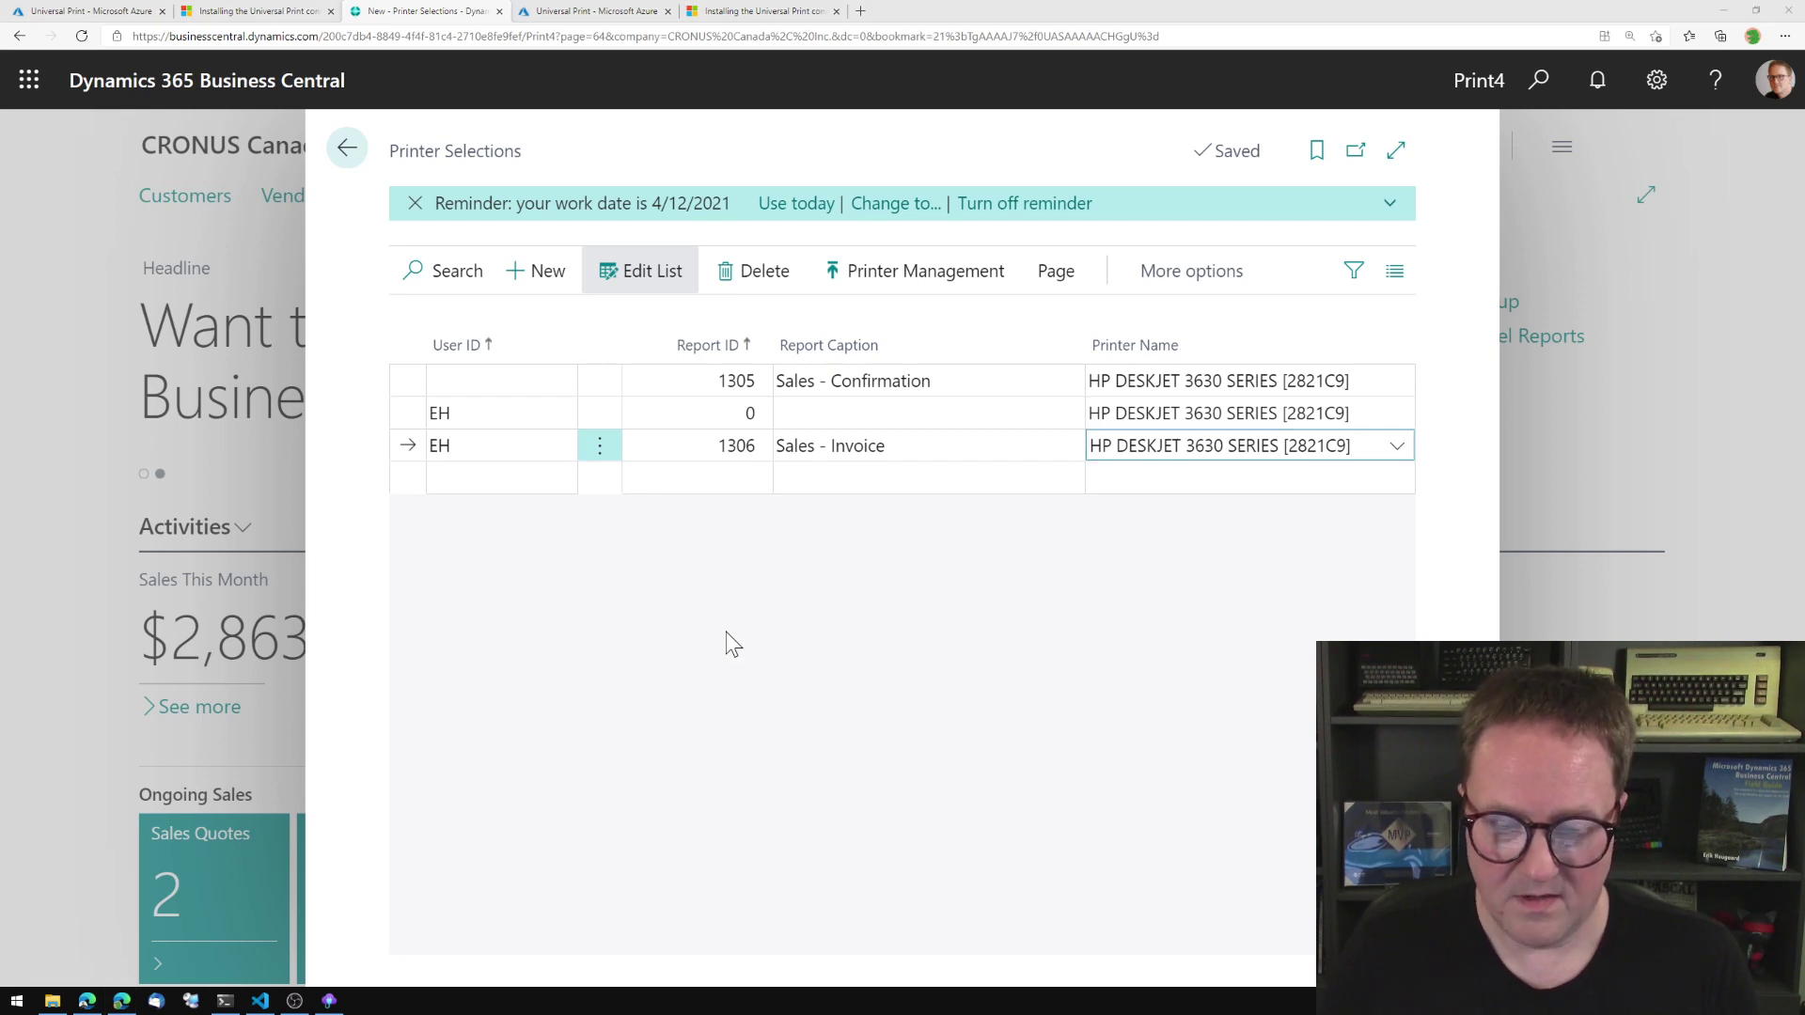
key(Return)
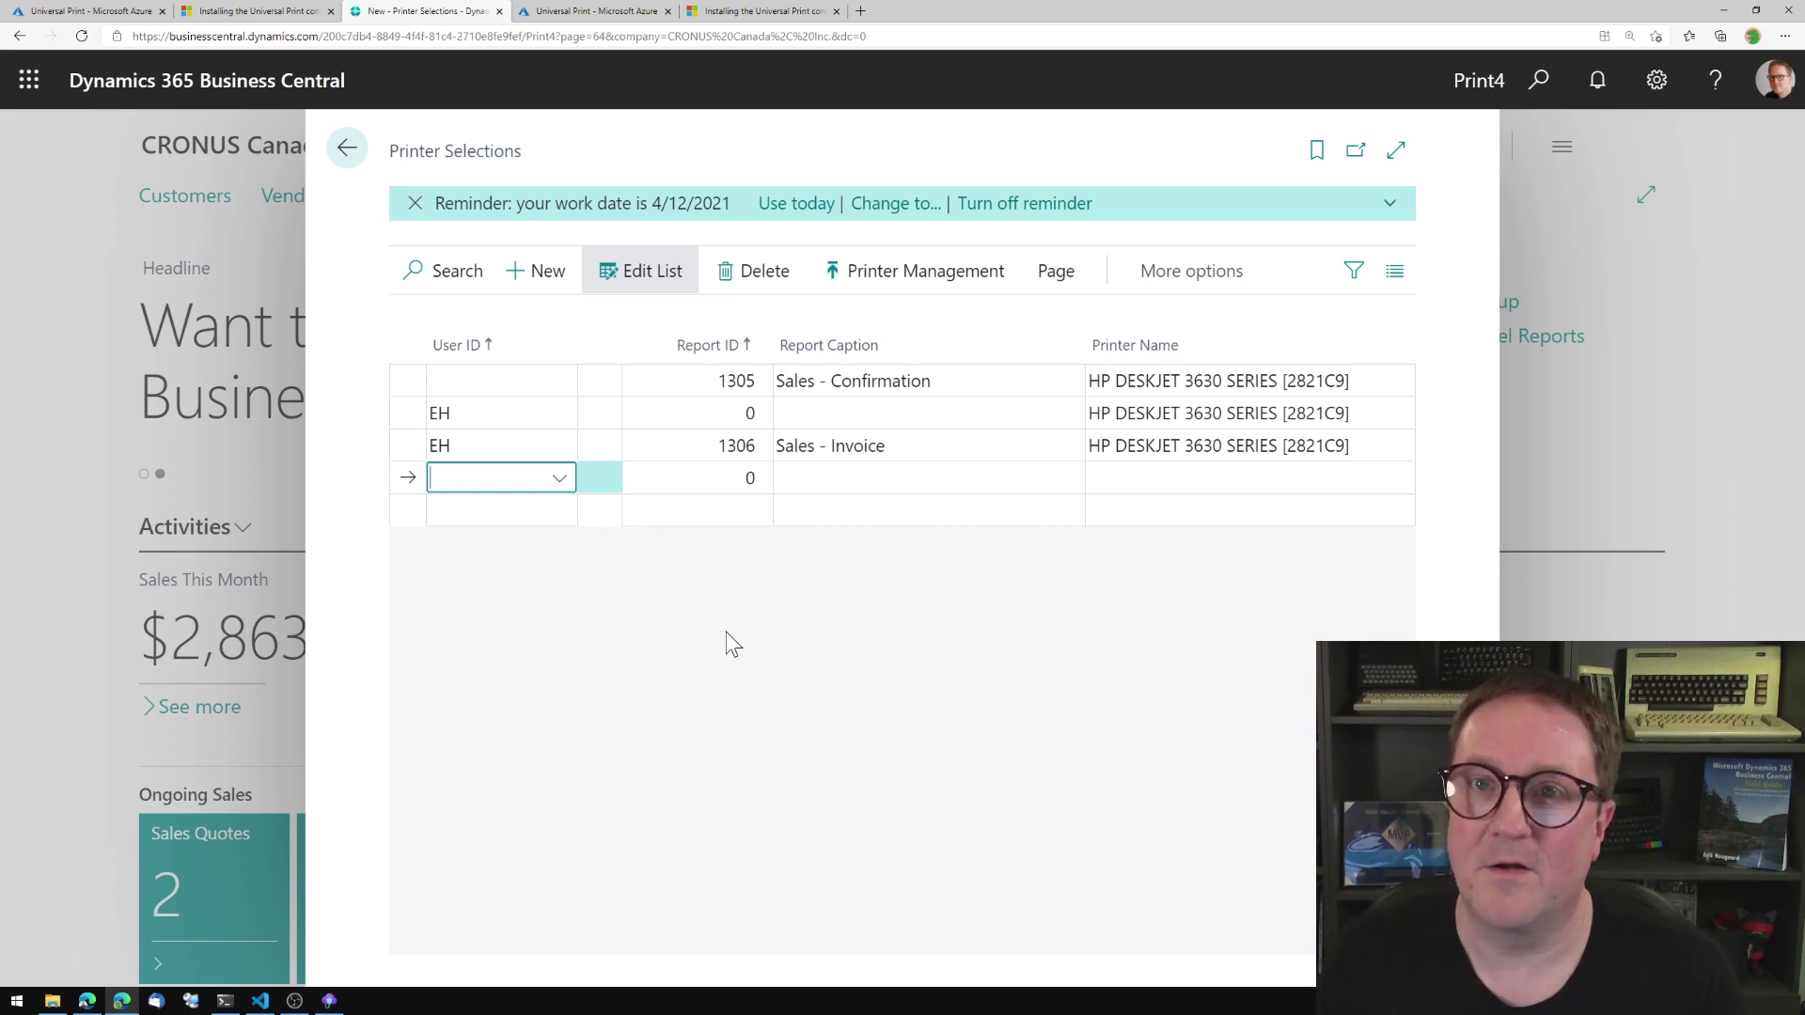
key(Up)
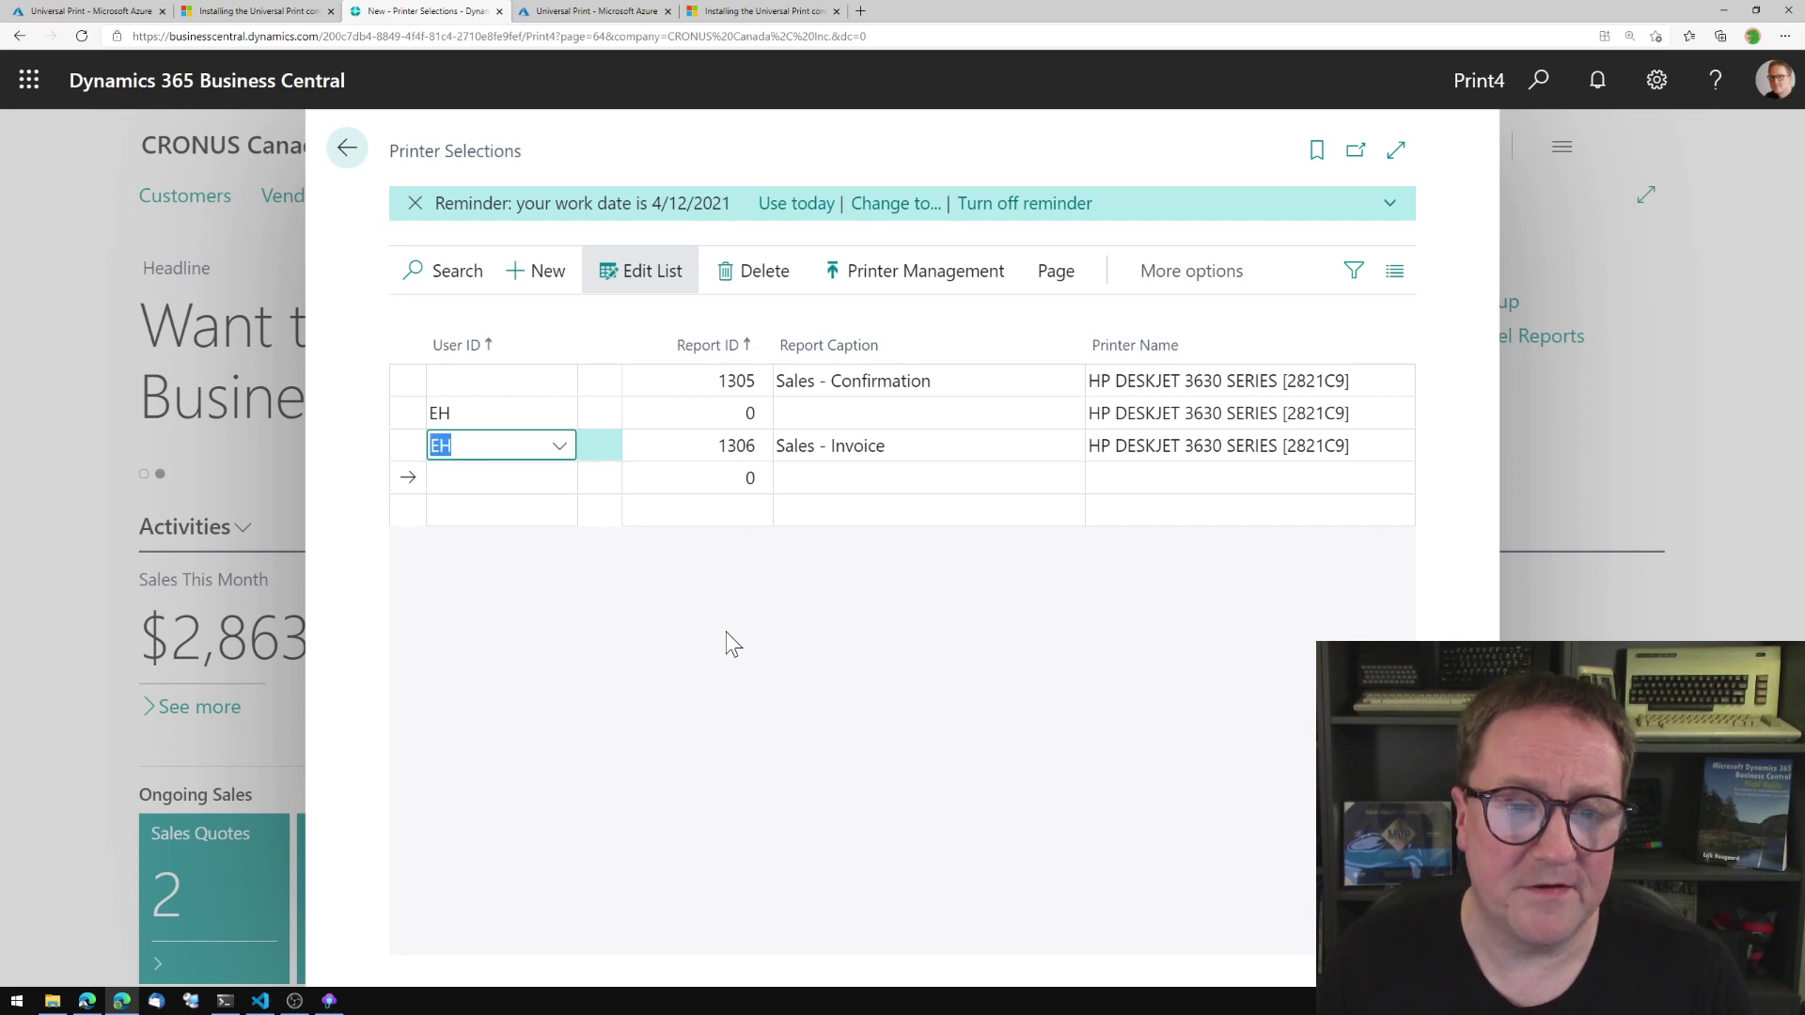